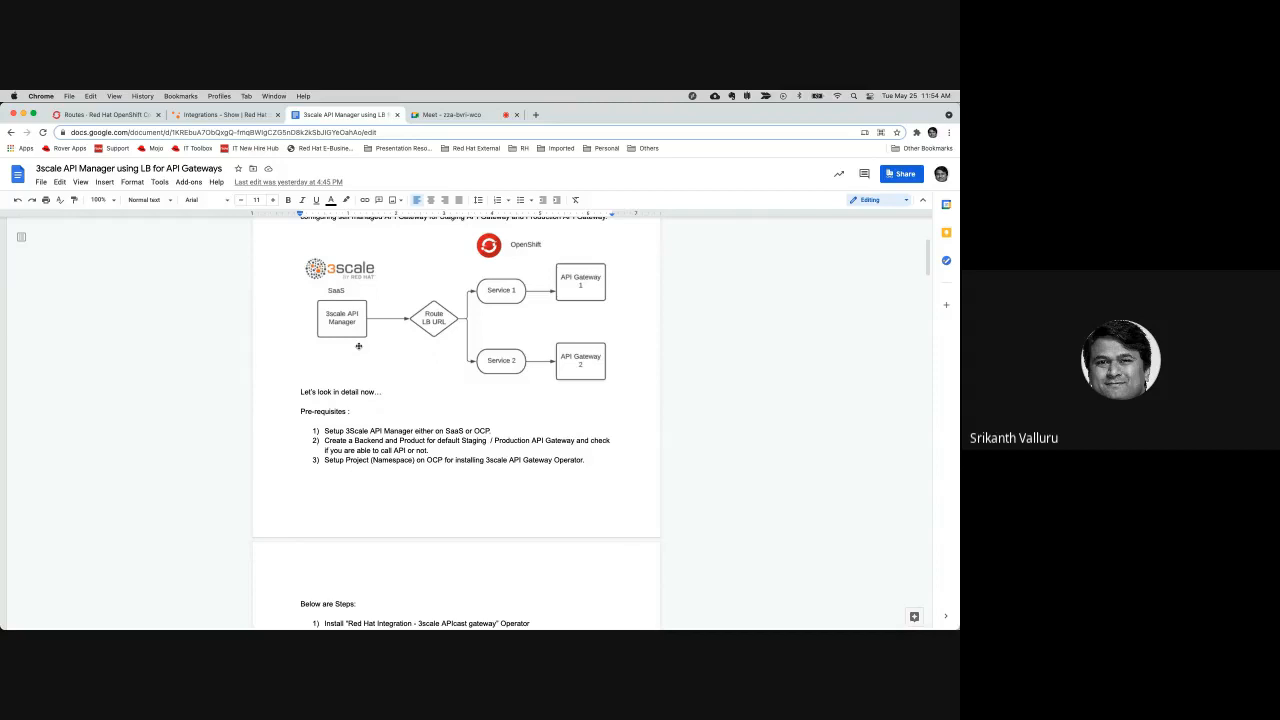
Read the guide's prerequisites, the seven-step overview and Step 1 on installing the 3scale APIcast gateway operator
scroll(358, 346, "down", 3)
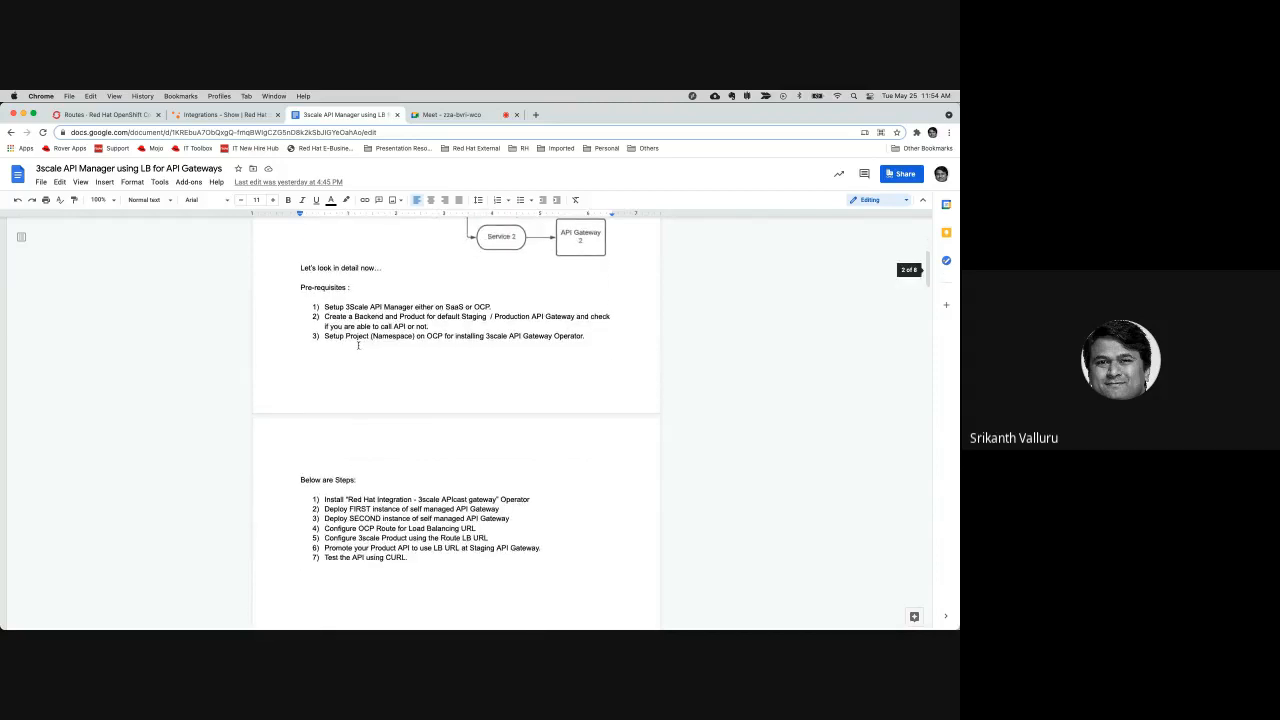
scroll(358, 346, "down", 1)
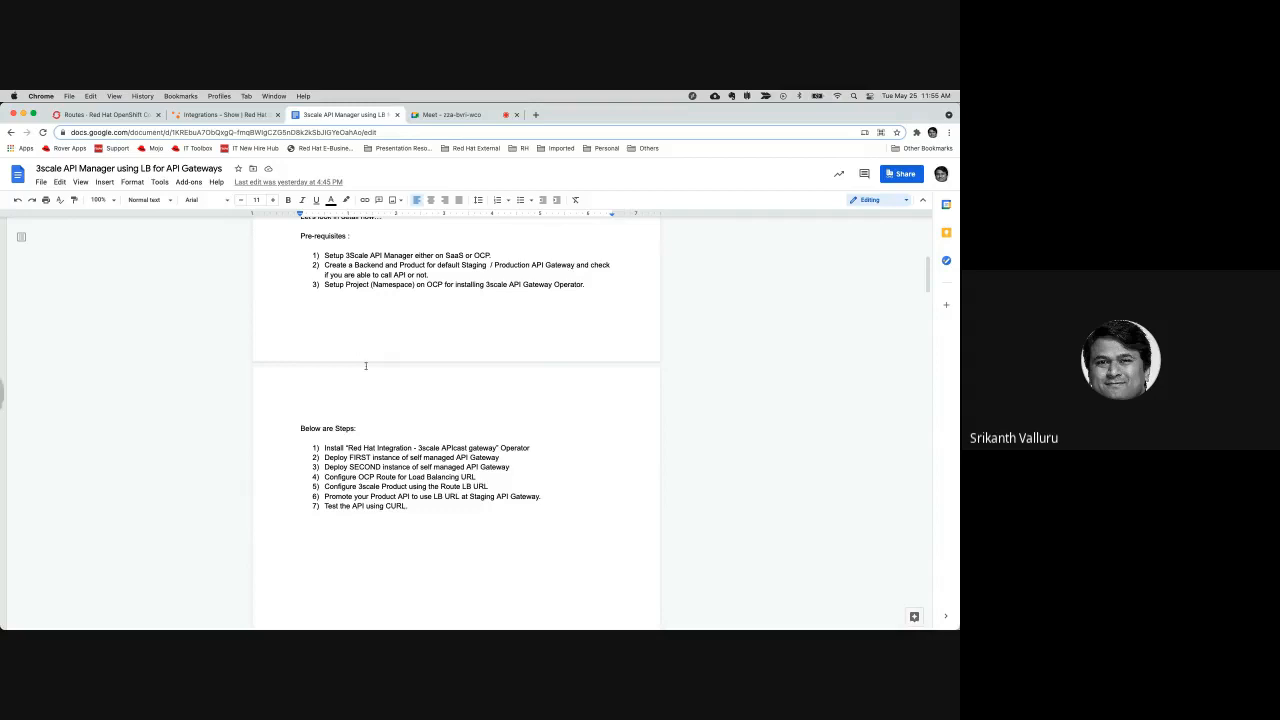
scroll(356, 477, "up", 1)
left_click_drag(357, 480, 396, 480)
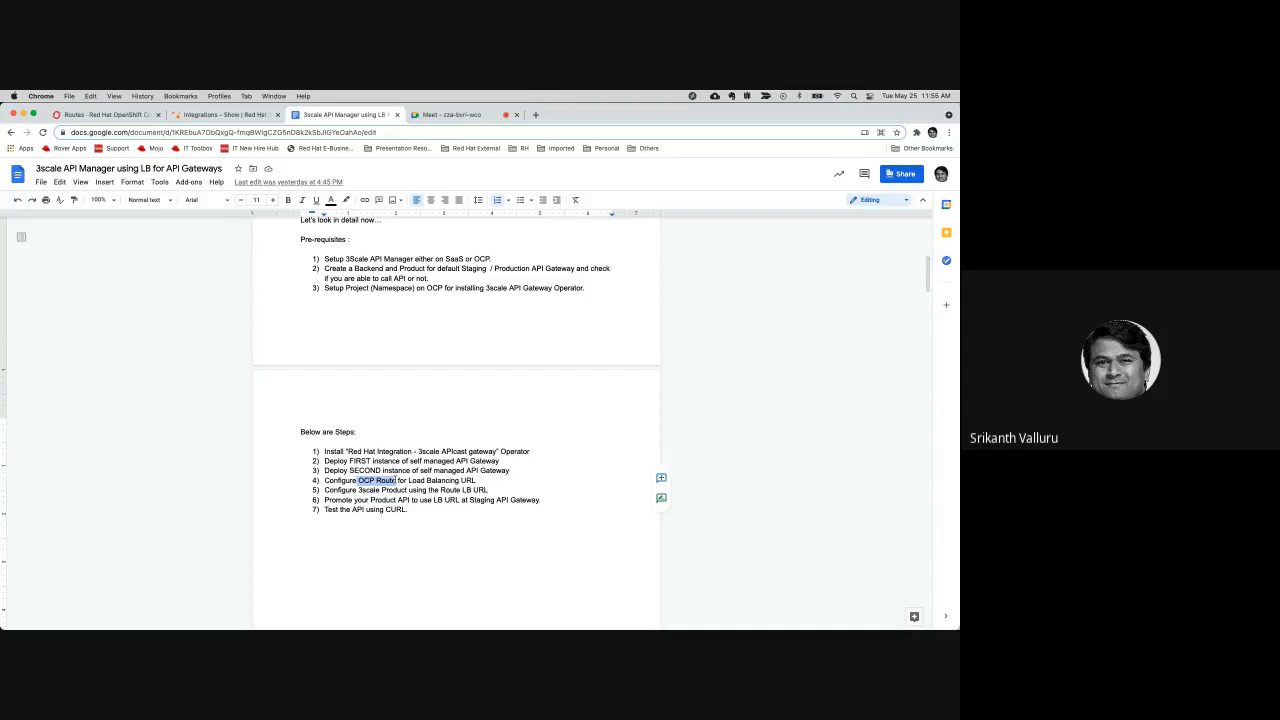
left_click_drag(358, 490, 418, 497)
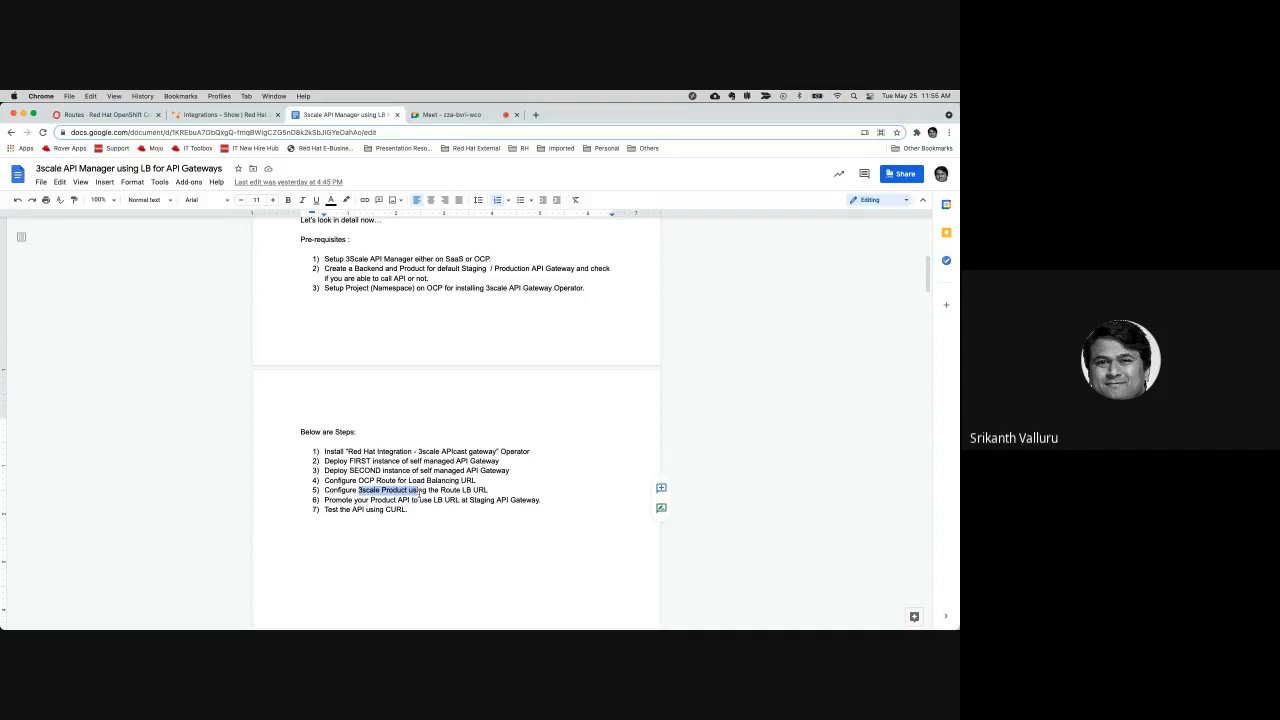
left_click_drag(354, 500, 411, 501)
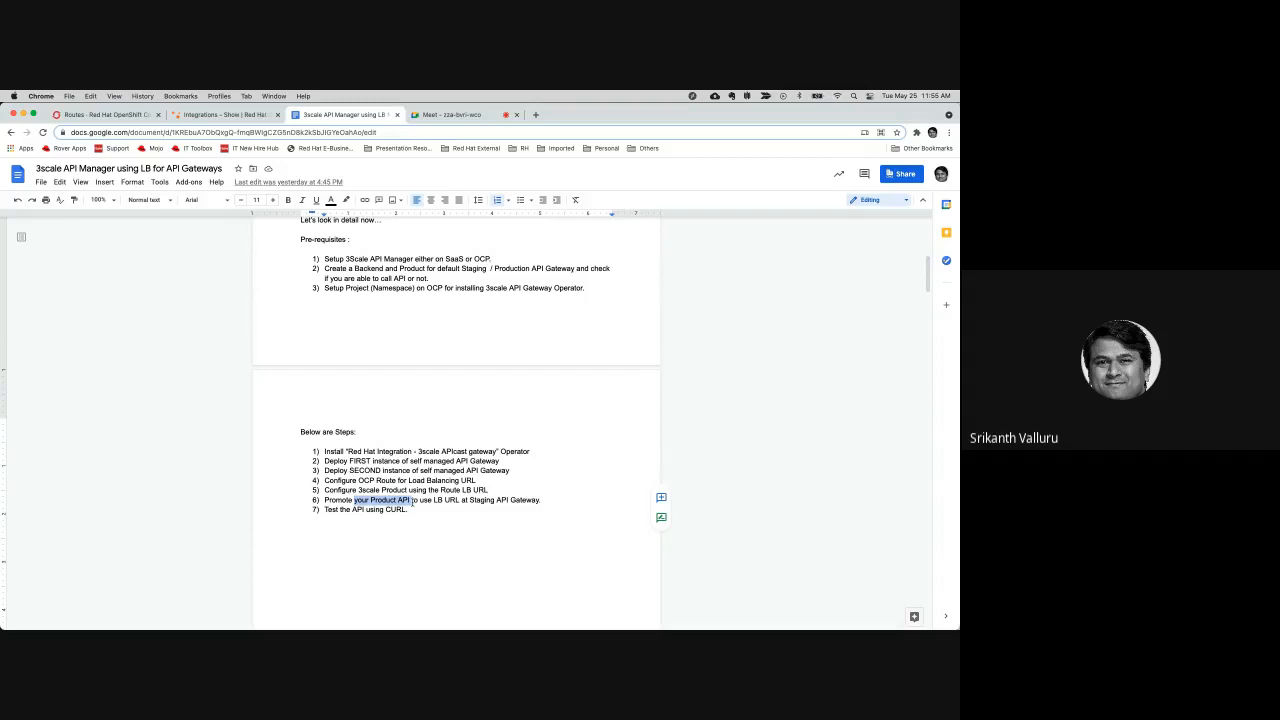
left_click(364, 509)
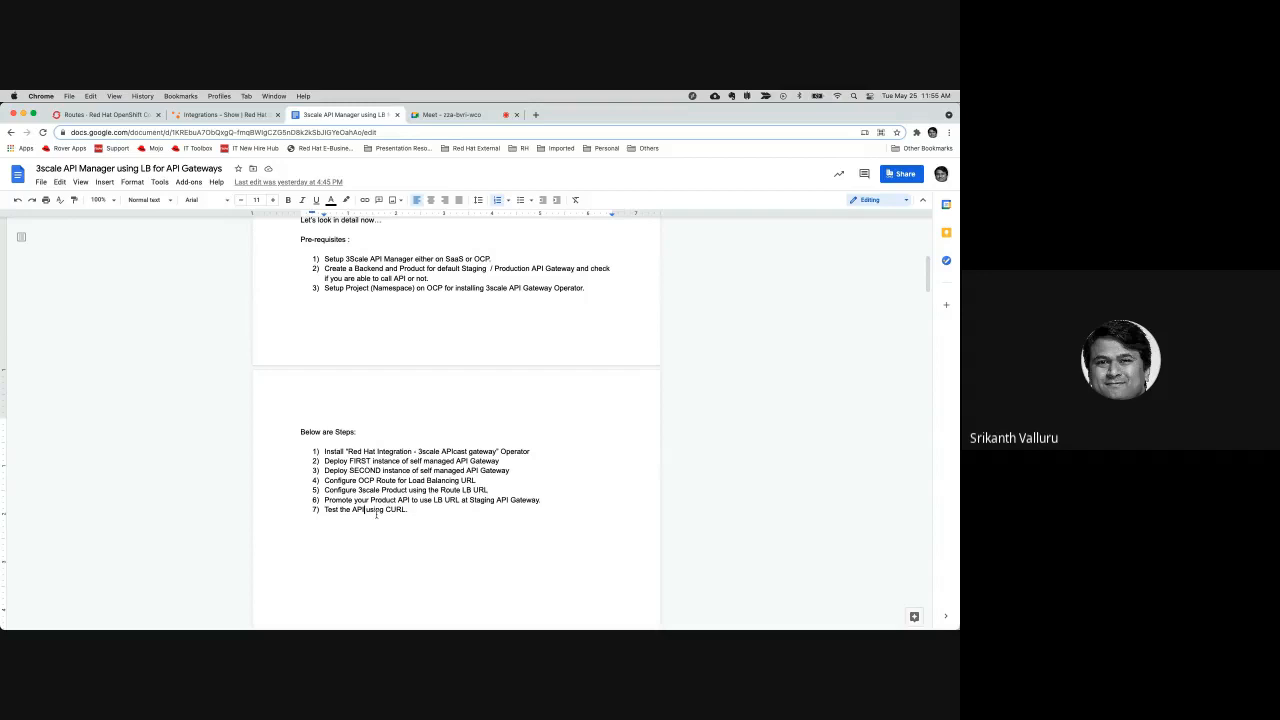
scroll(376, 515, "down", 5)
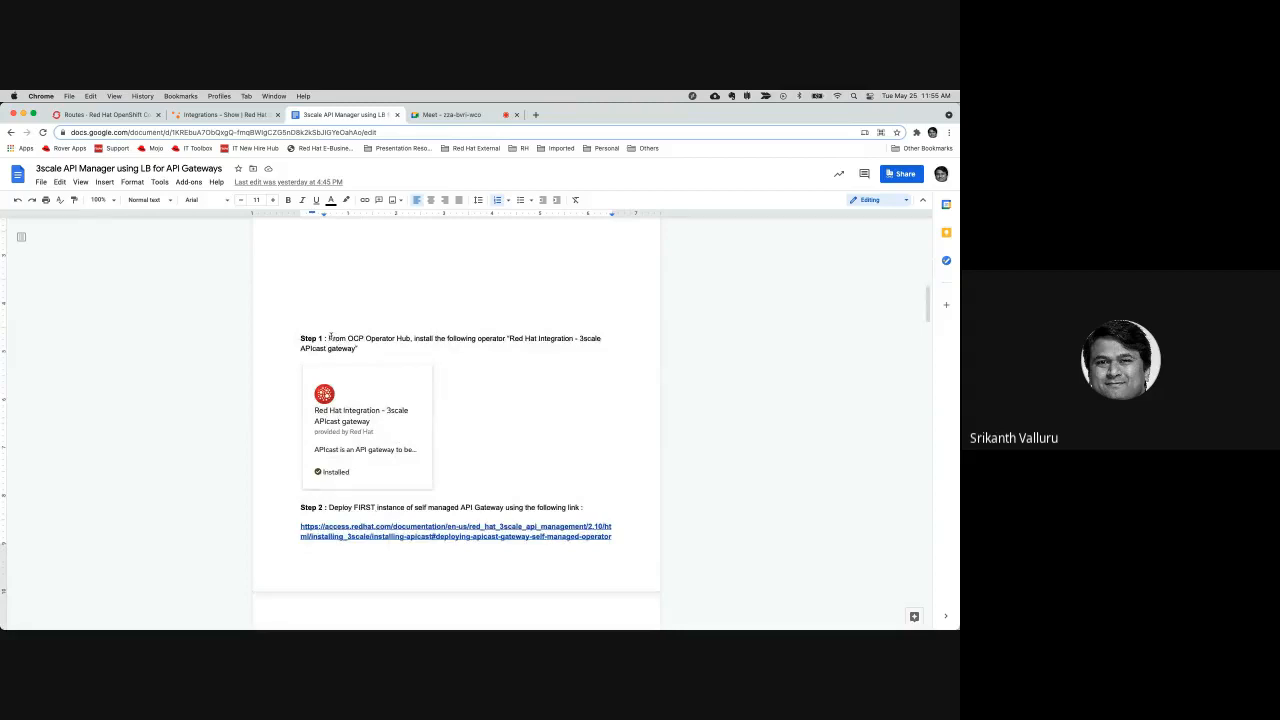
left_click_drag(329, 338, 415, 338)
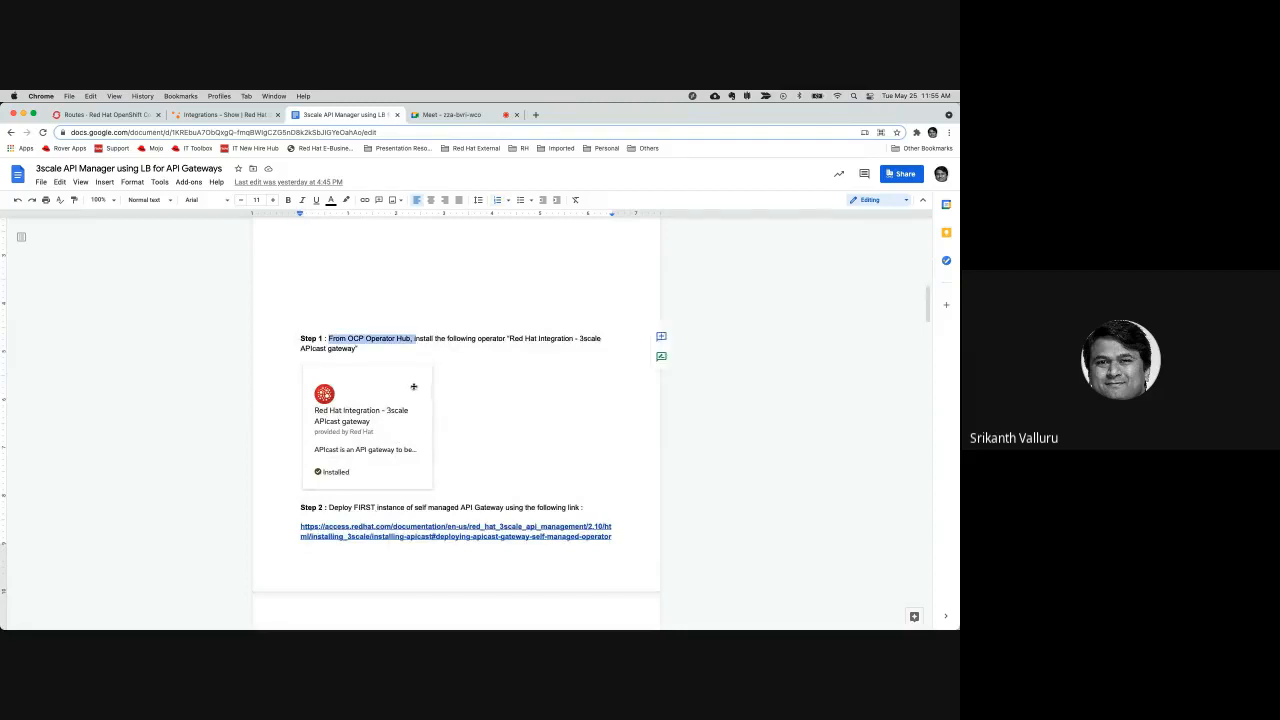
Switch to the OpenShift console and open the details of the 3scalegateway project
left_click(108, 115)
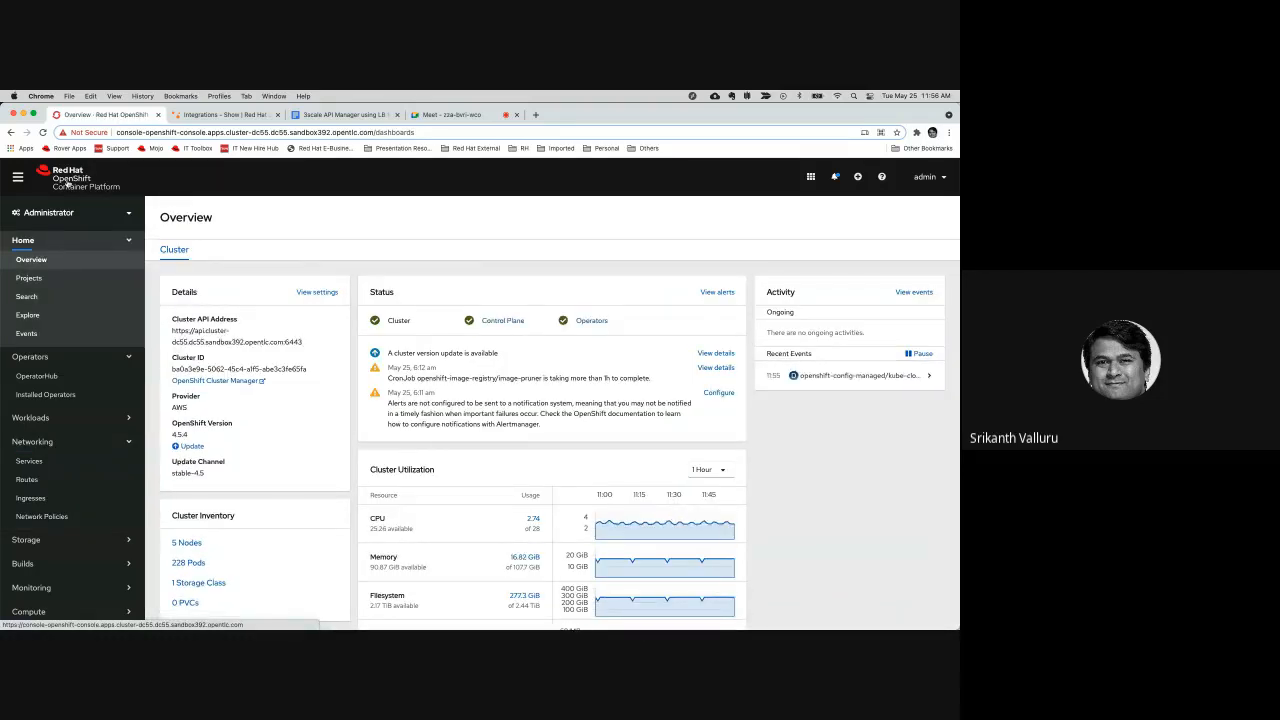
left_click(29, 279)
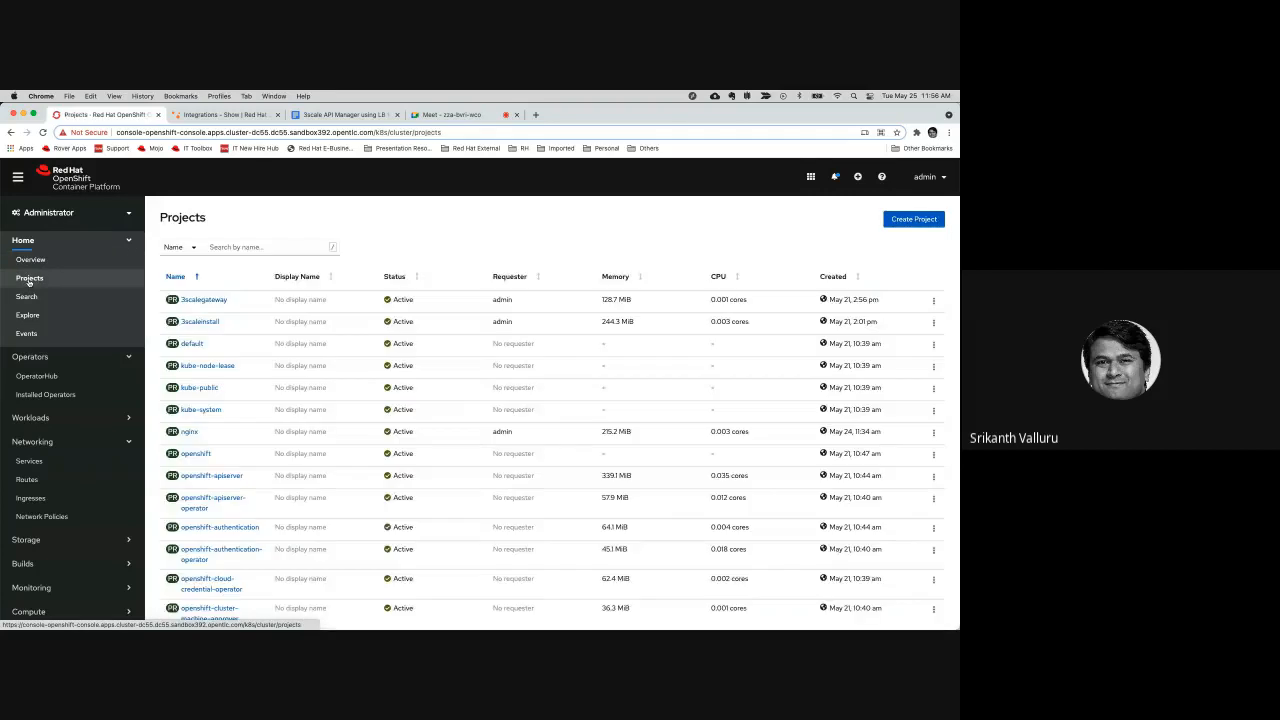
left_click(206, 300)
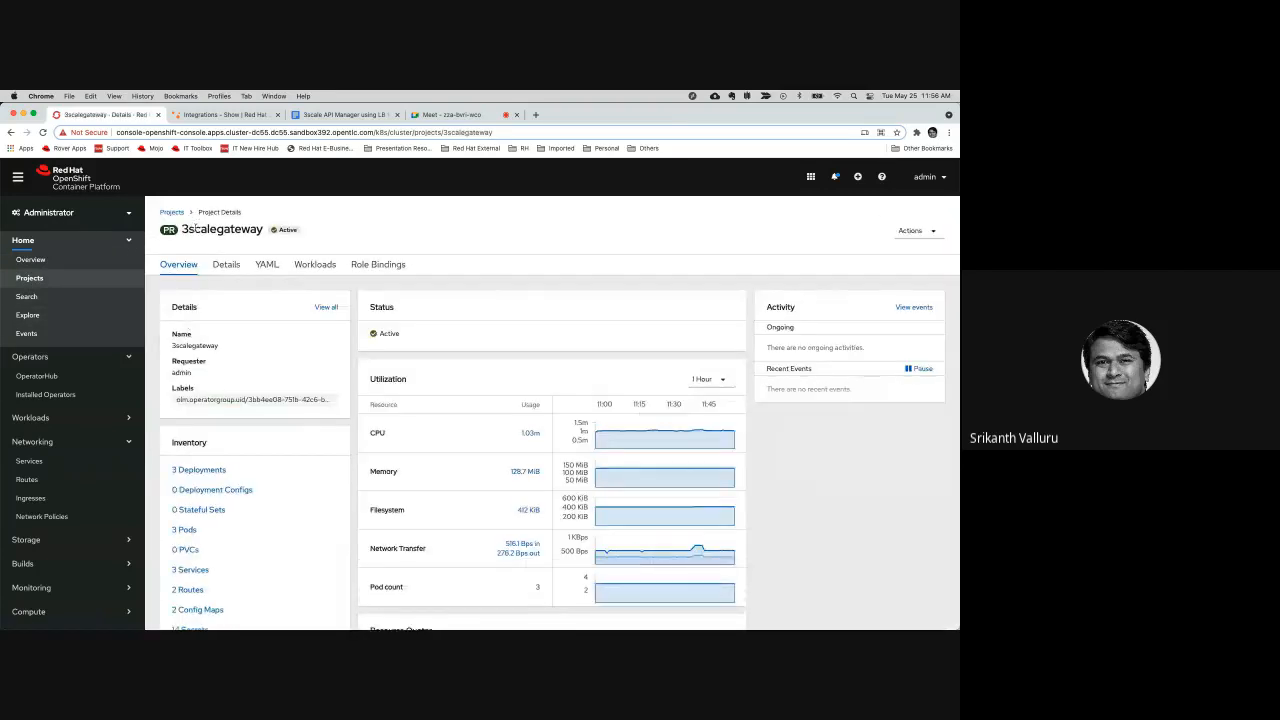
double_click(212, 230)
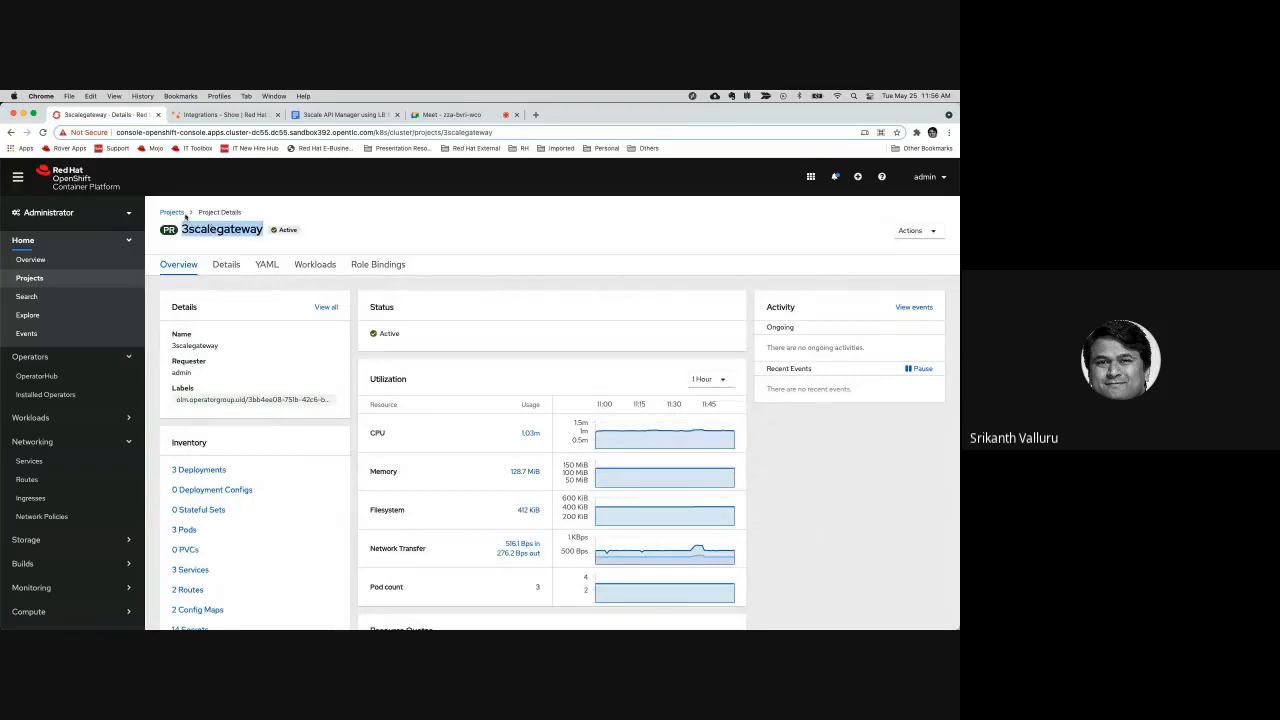
Search OperatorHub for "3scale" and view the details of the Red Hat Integration - 3scale APIcast gateway operator
left_click(45, 379)
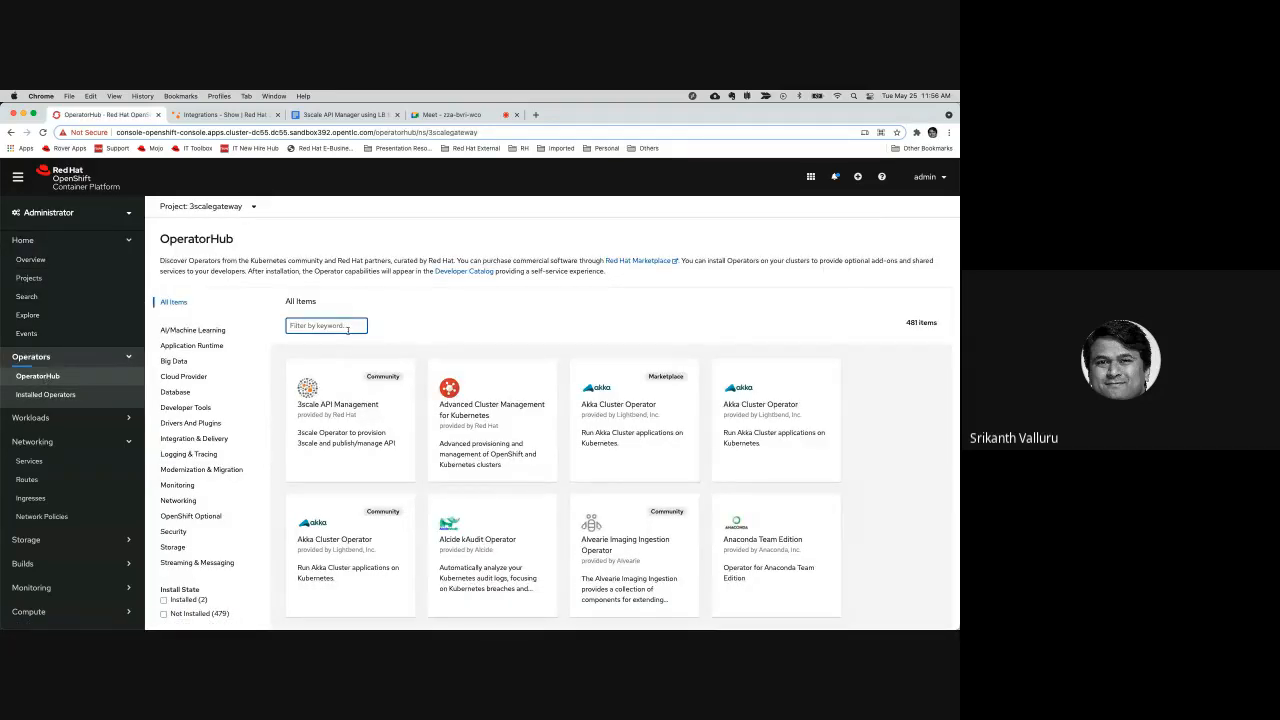
type("3scale")
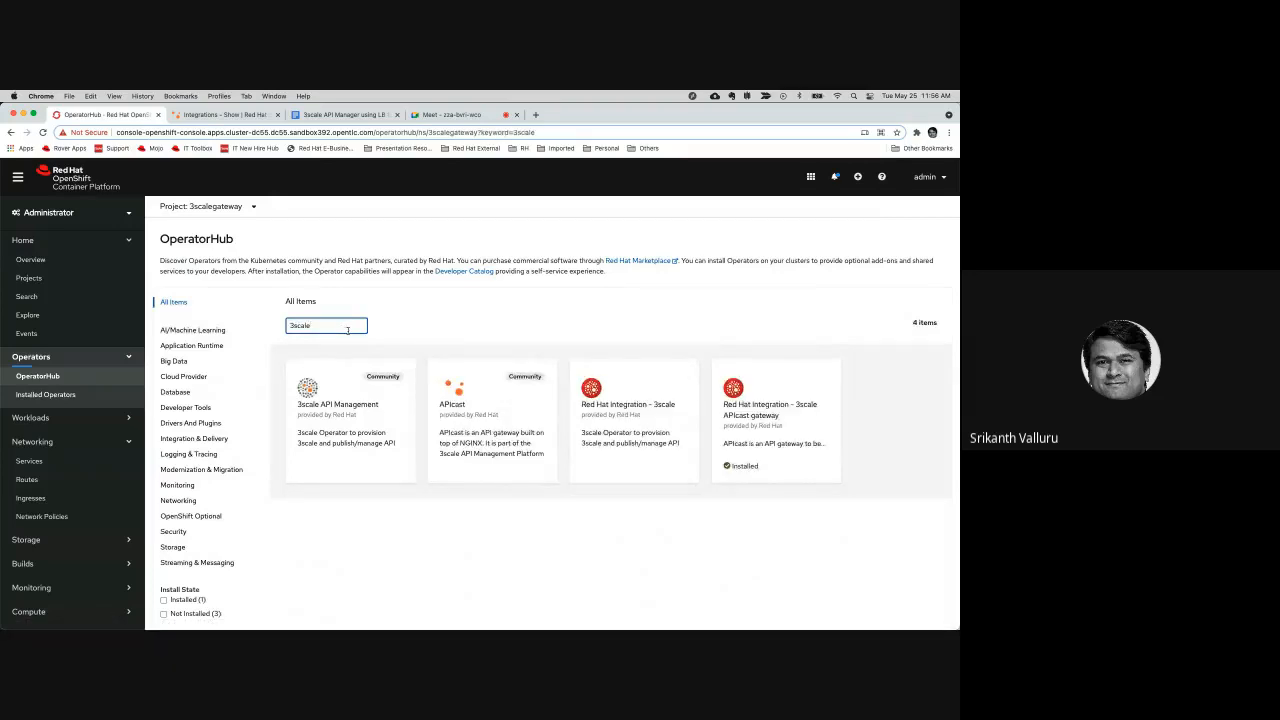
left_click(783, 422)
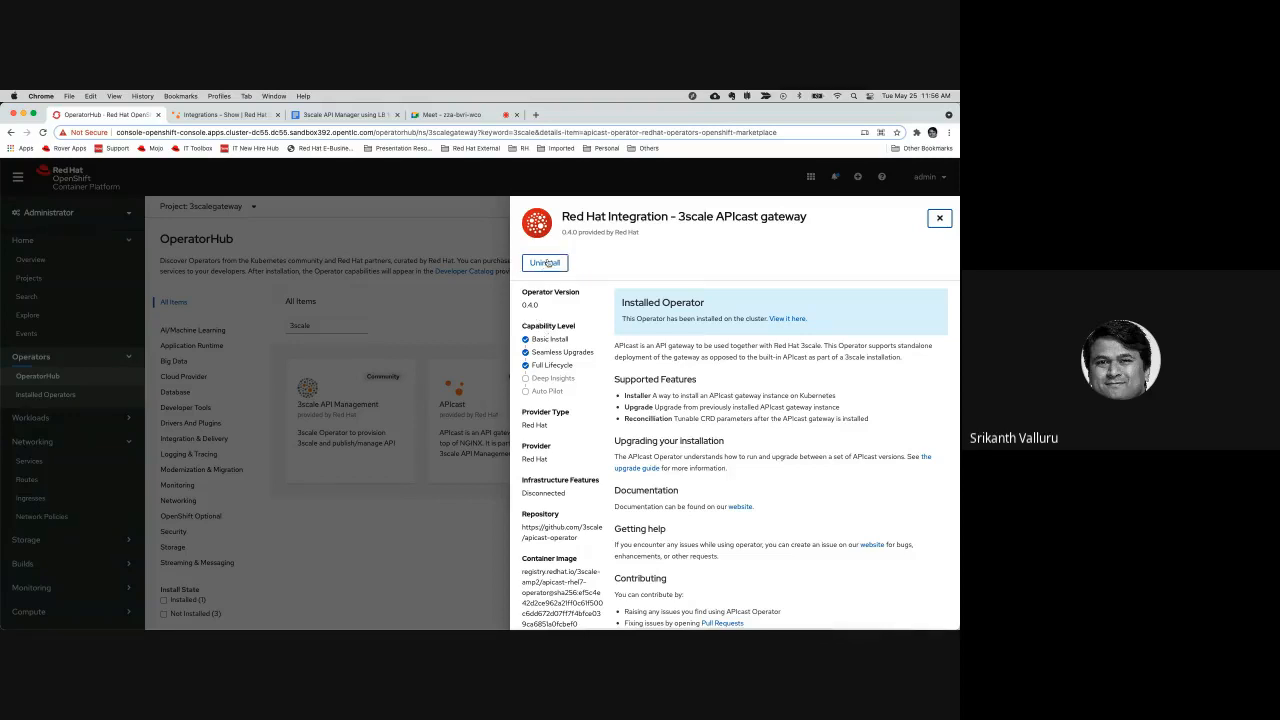
left_click(940, 218)
Open the installed 3scale APIcast gateway operator's form for creating an APIcast instance and examine its name, admin portal credentials and remaining fields
left_click(46, 394)
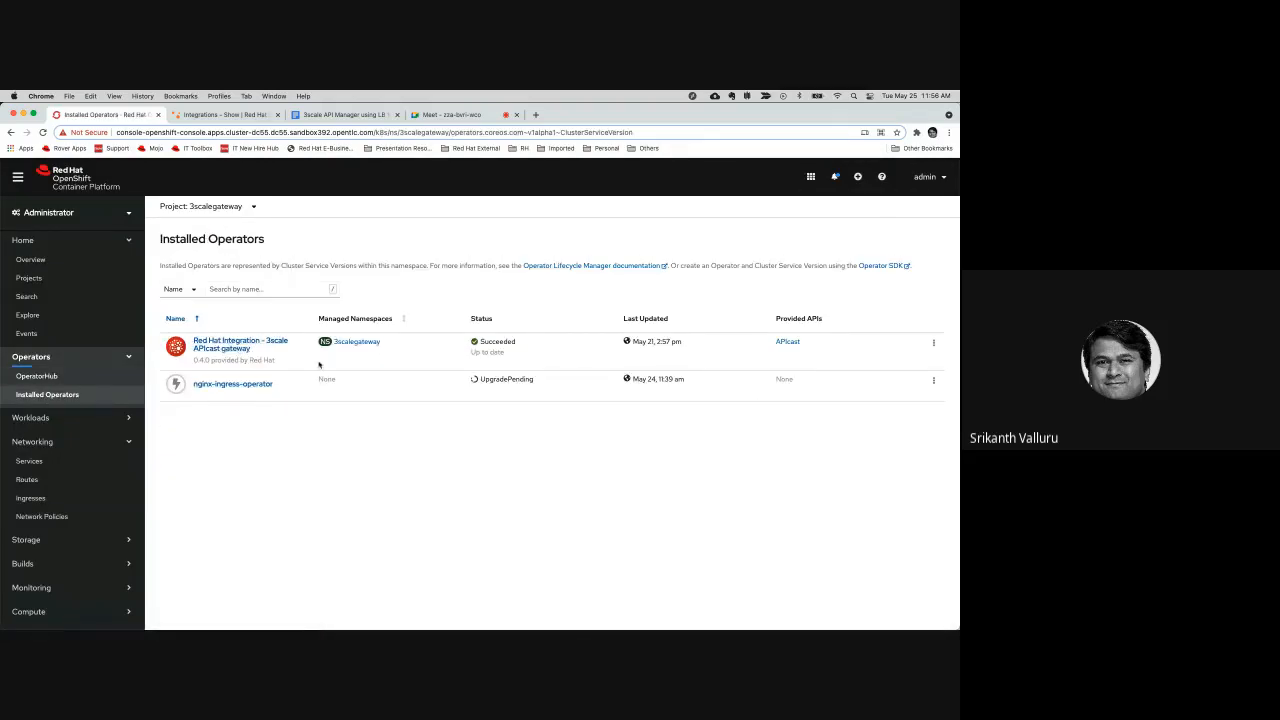
left_click(232, 346)
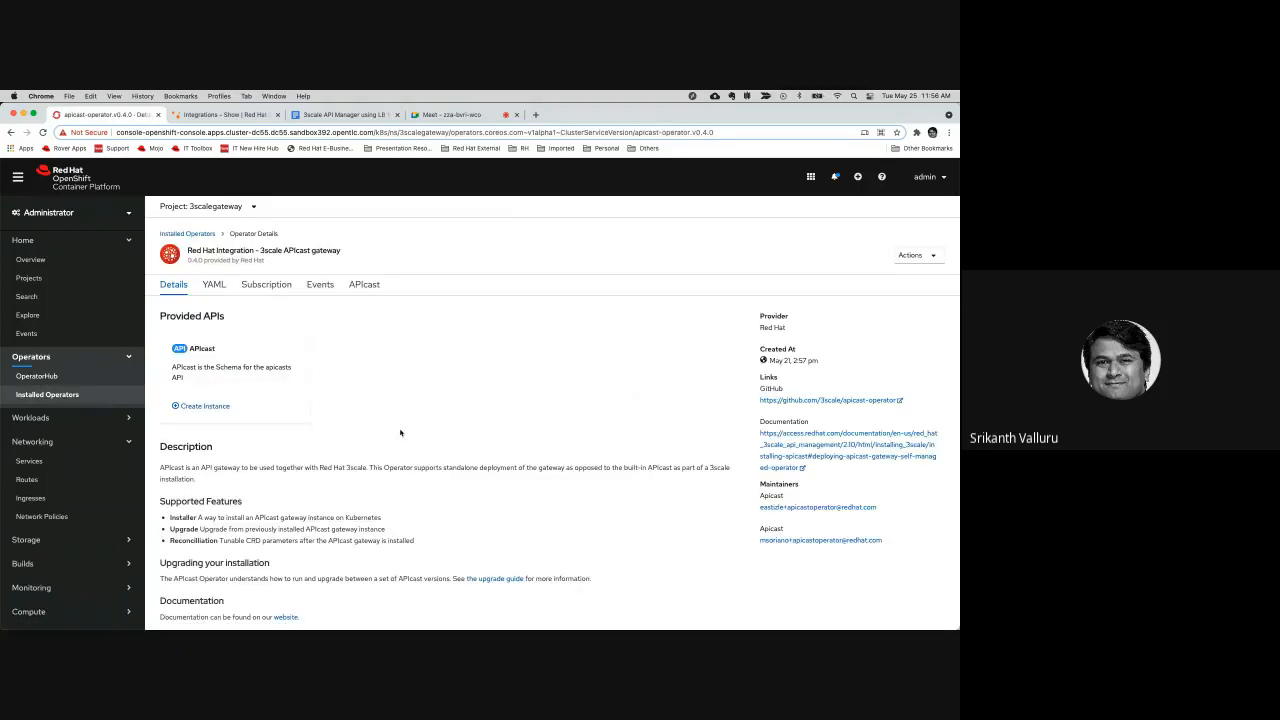
left_click(207, 407)
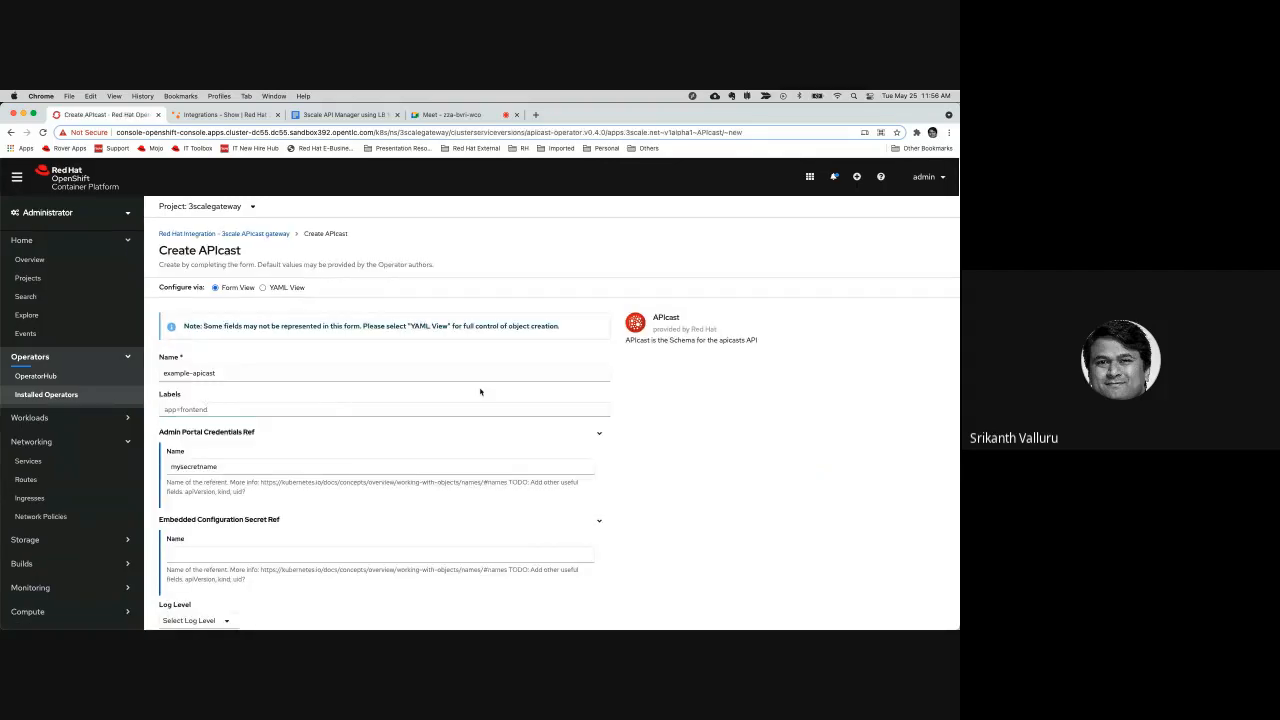
left_click(251, 377)
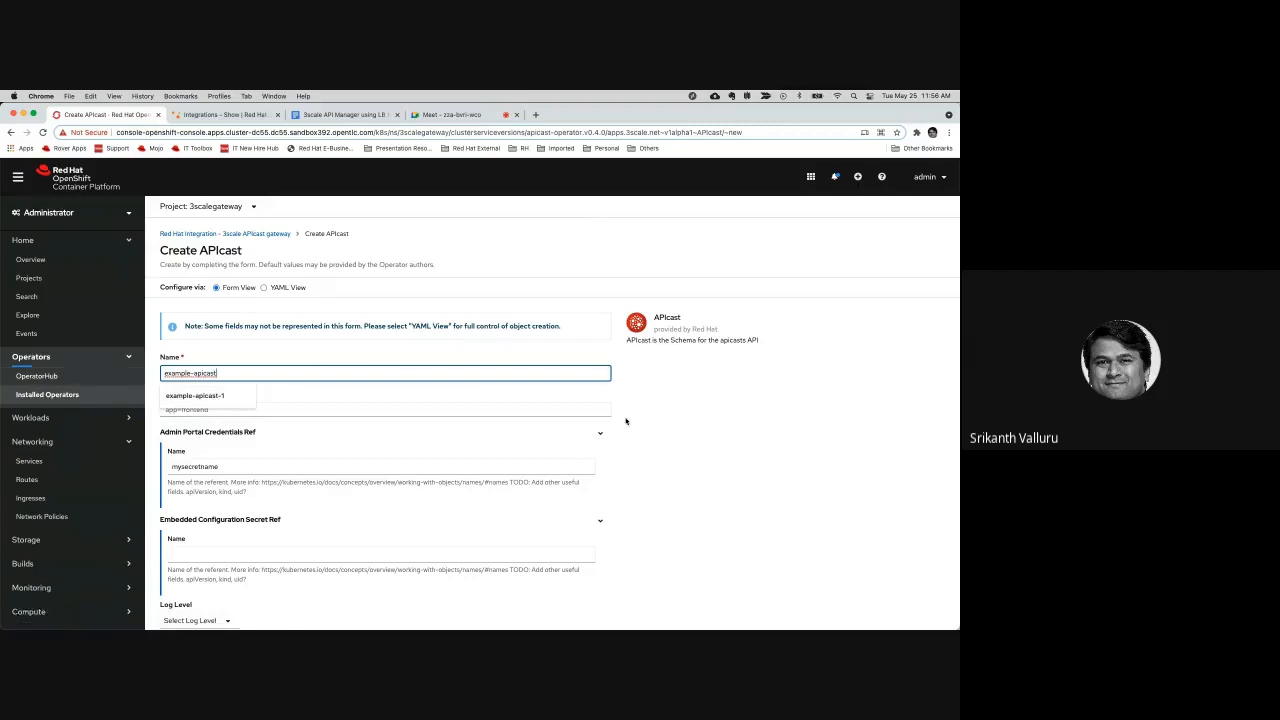
left_click(671, 423)
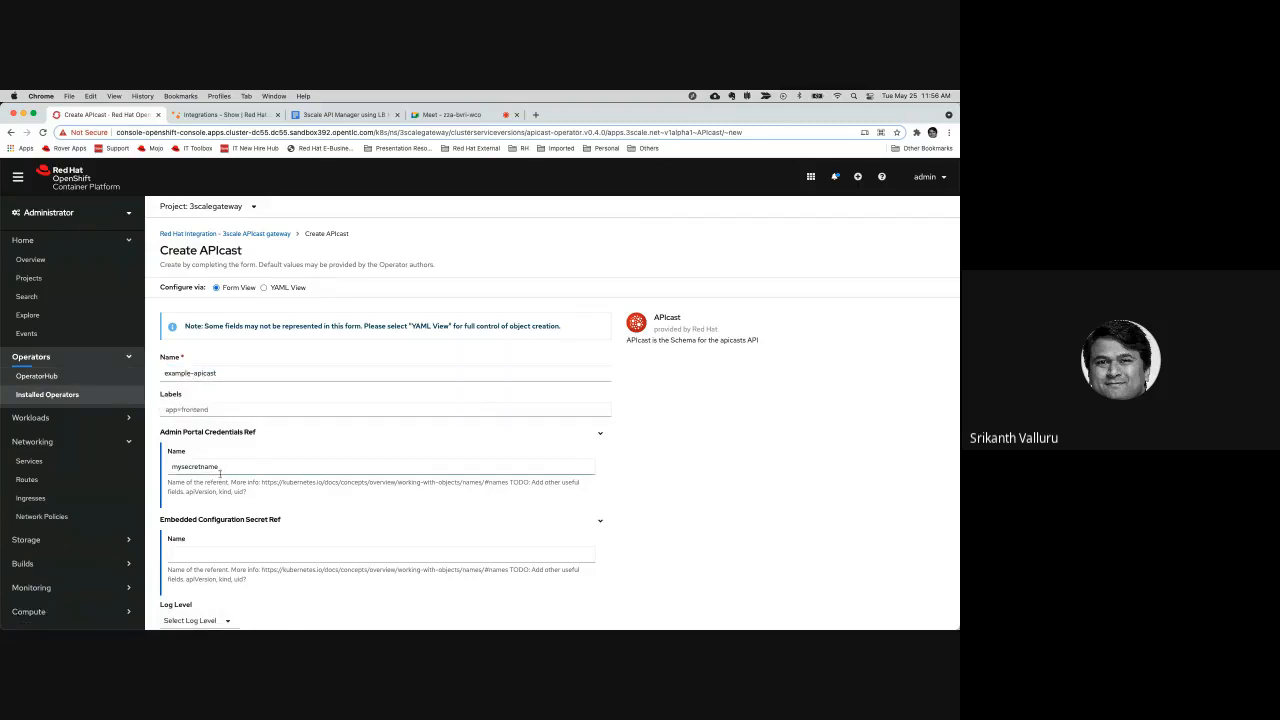
left_click_drag(238, 467, 168, 467)
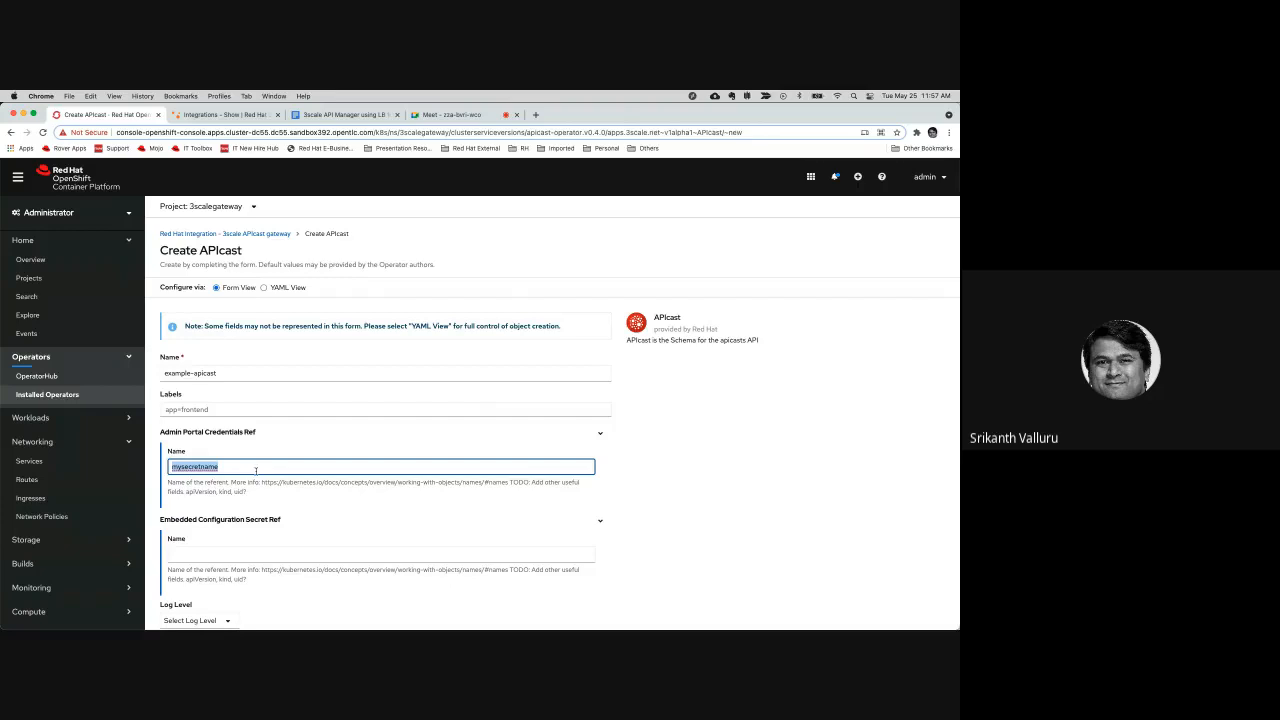
left_click(637, 474)
scroll(640, 478, "down", 10)
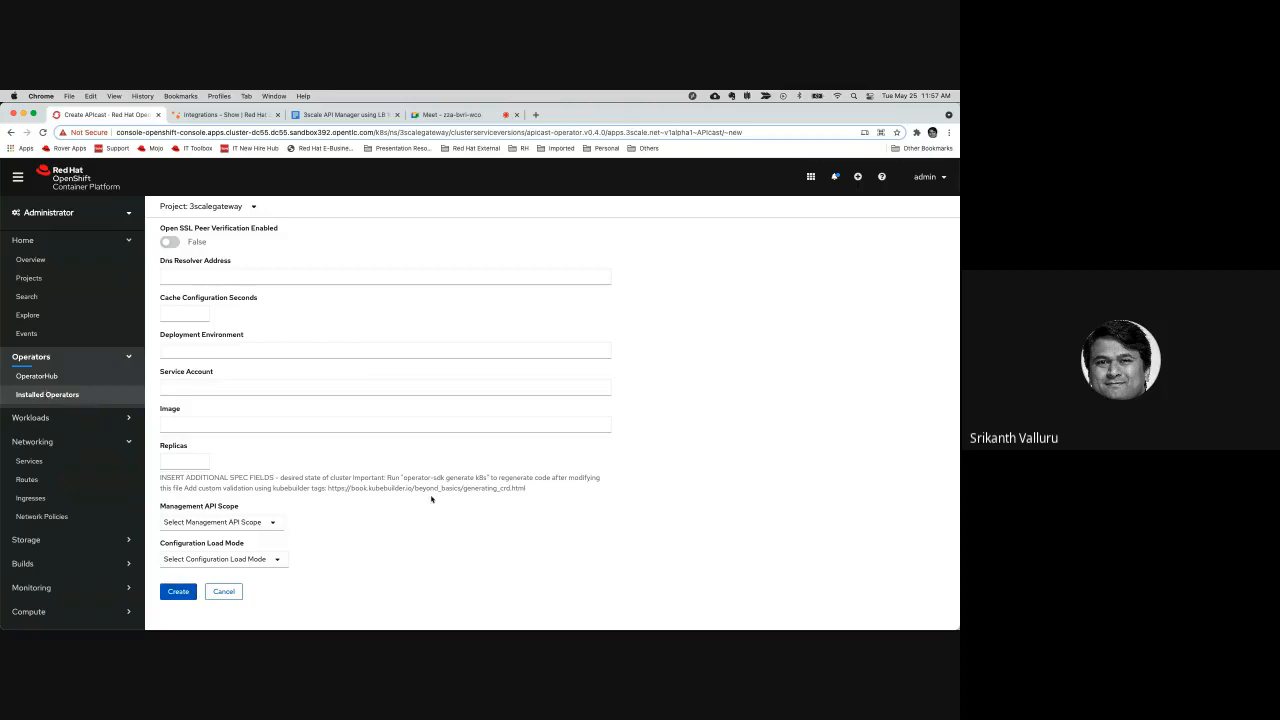
List the installed gateway operator's existing APIcast instances and view the details of example2-apicast
left_click(57, 395)
left_click(217, 347)
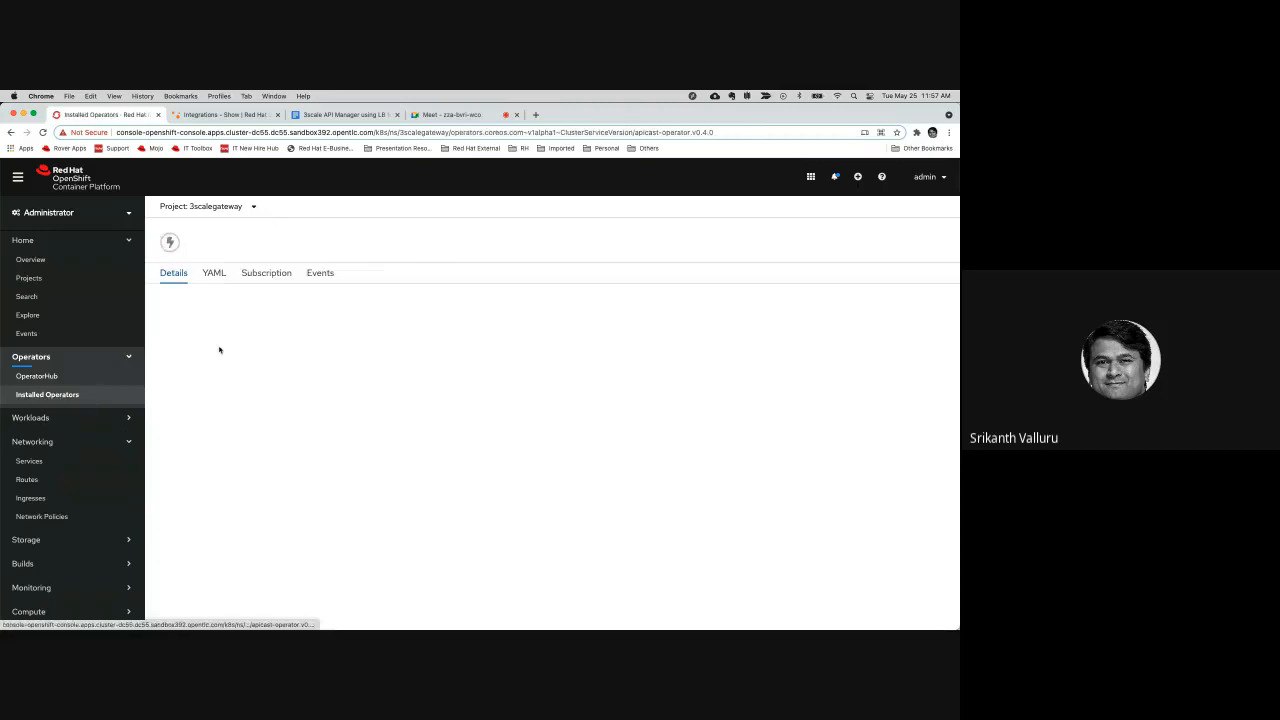
left_click(364, 287)
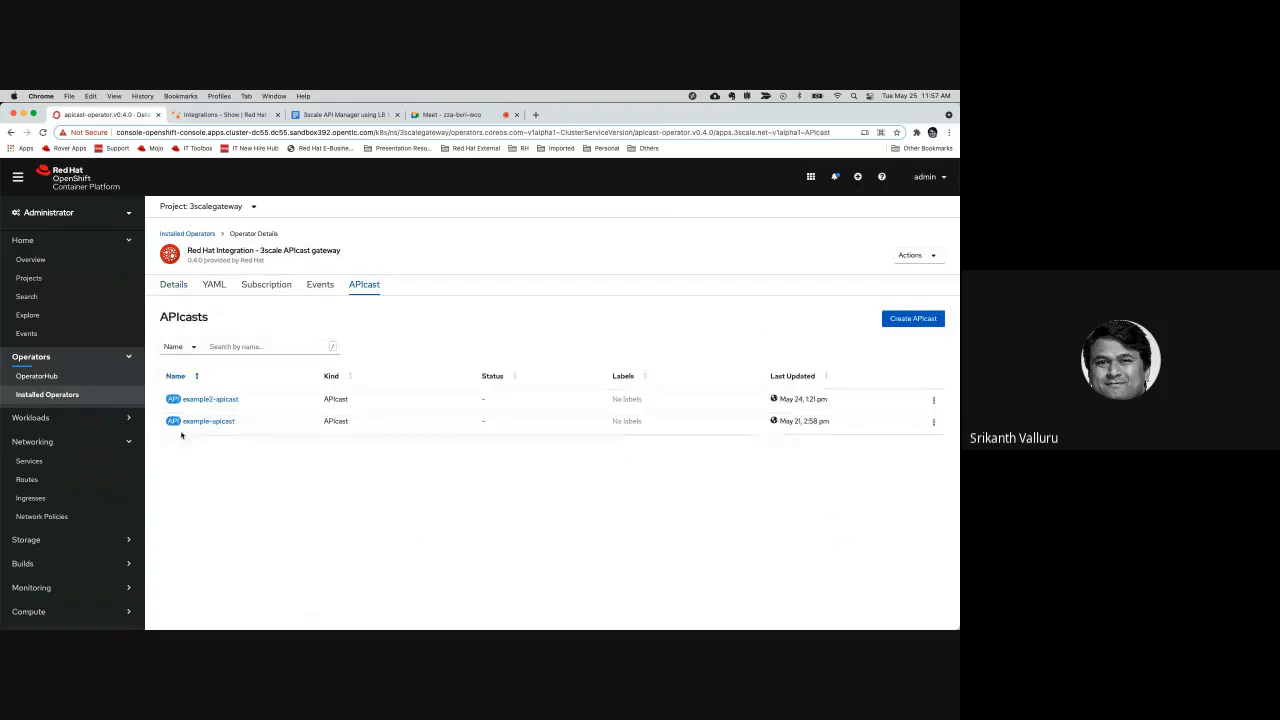
left_click_drag(164, 397, 451, 433)
left_click(740, 453)
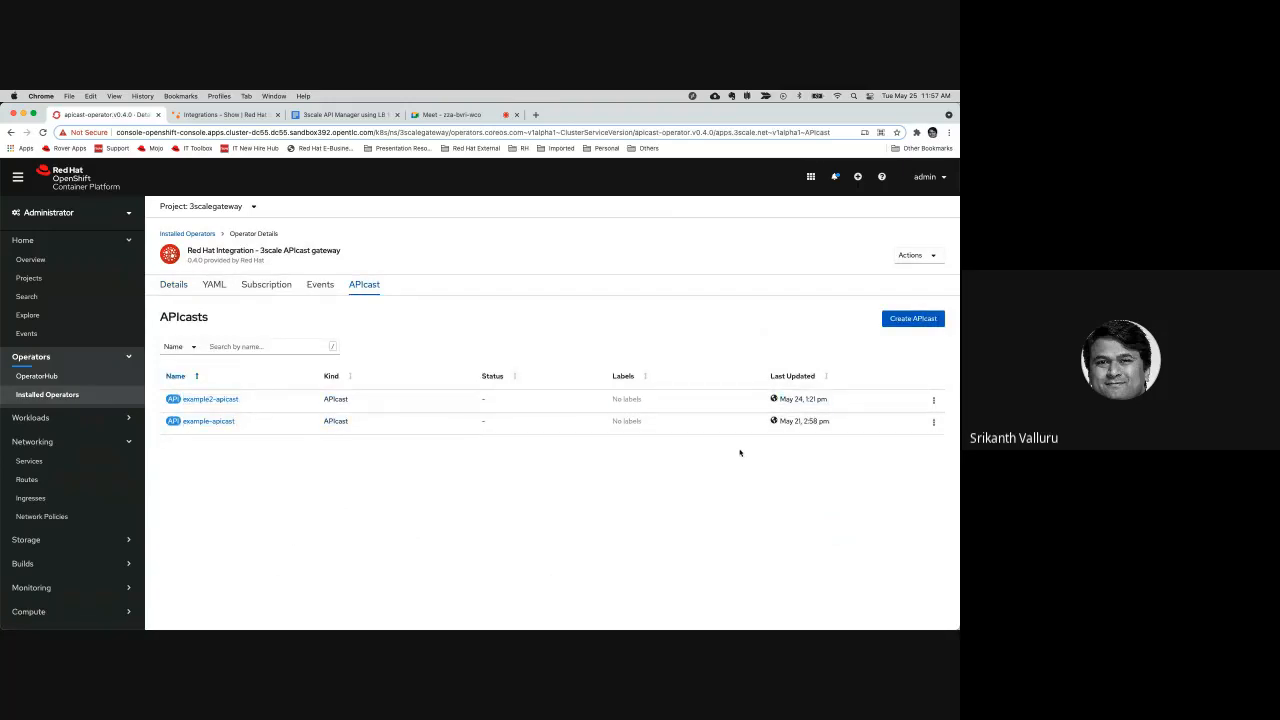
left_click(223, 401)
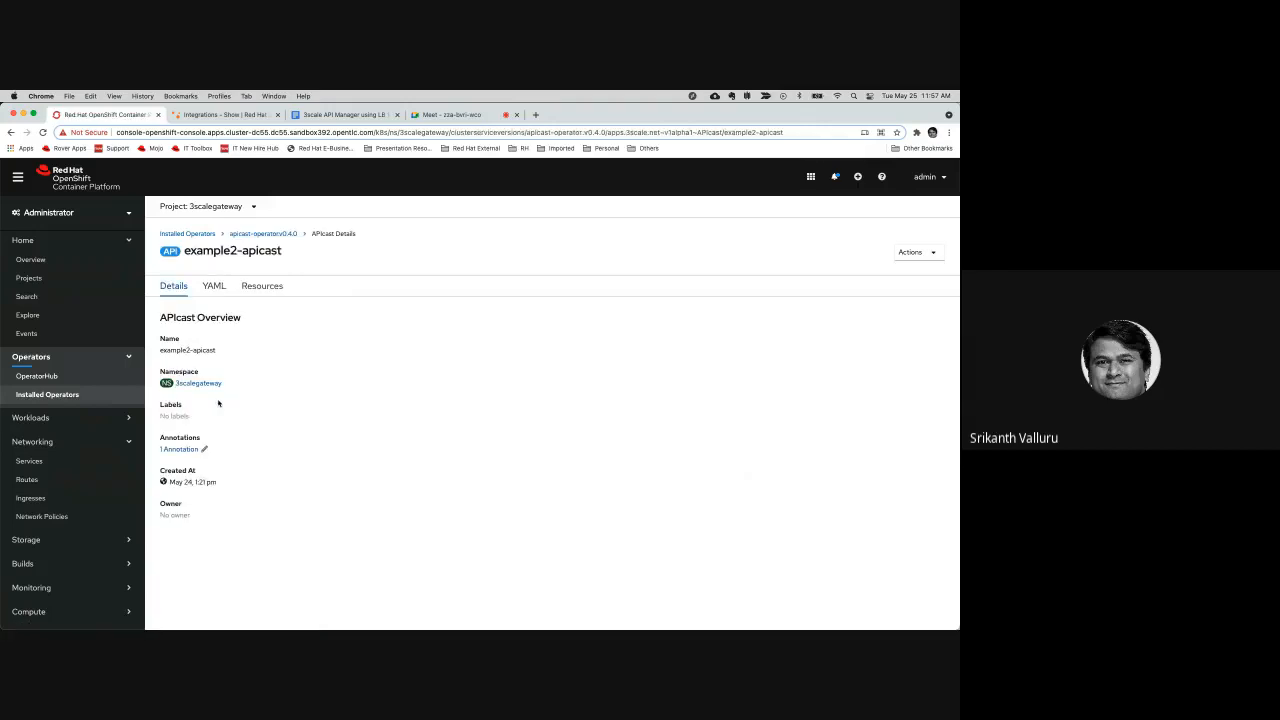
left_click(232, 234)
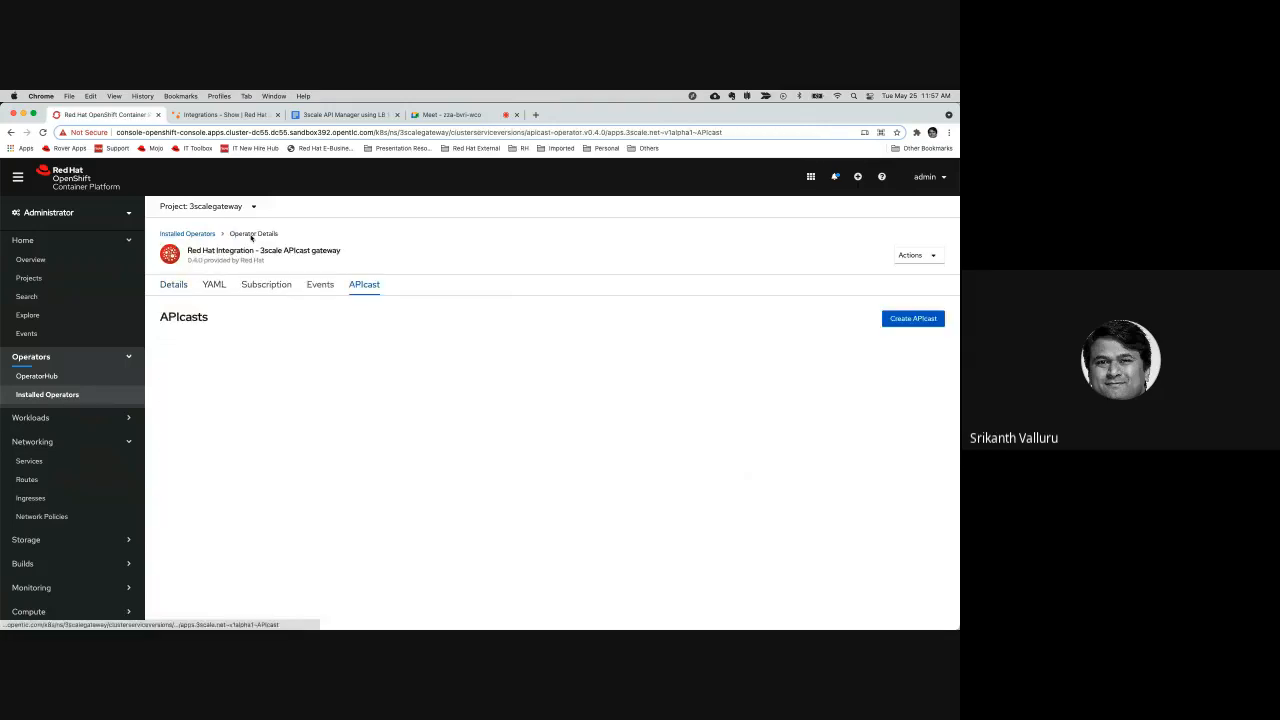
Start creating another APIcast instance and name it example-apicast2
left_click(912, 318)
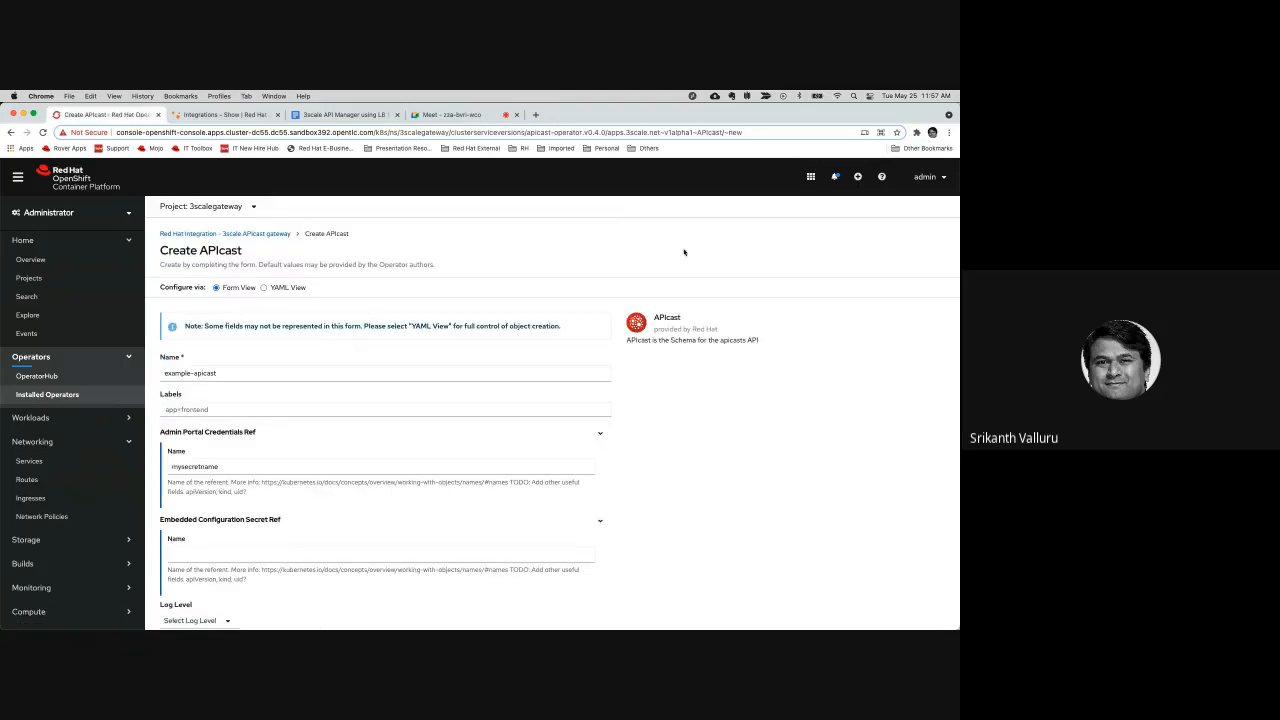
left_click(283, 376)
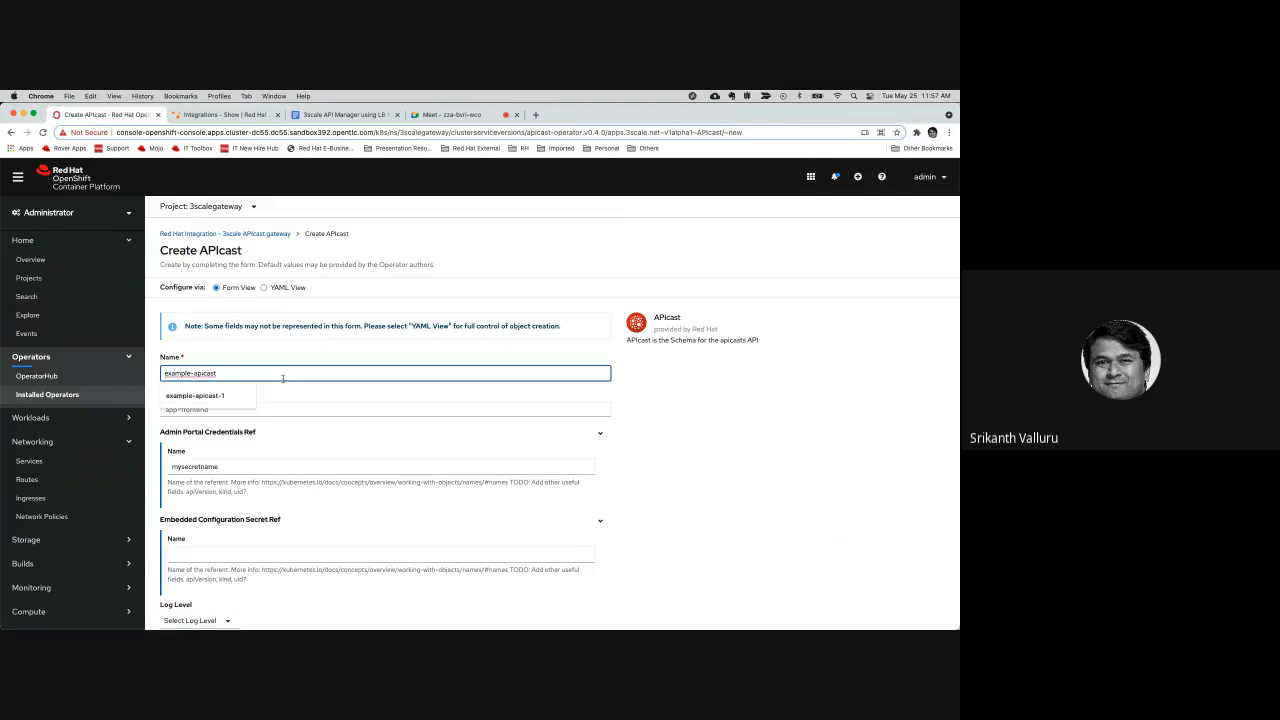
type("2")
left_click(651, 471)
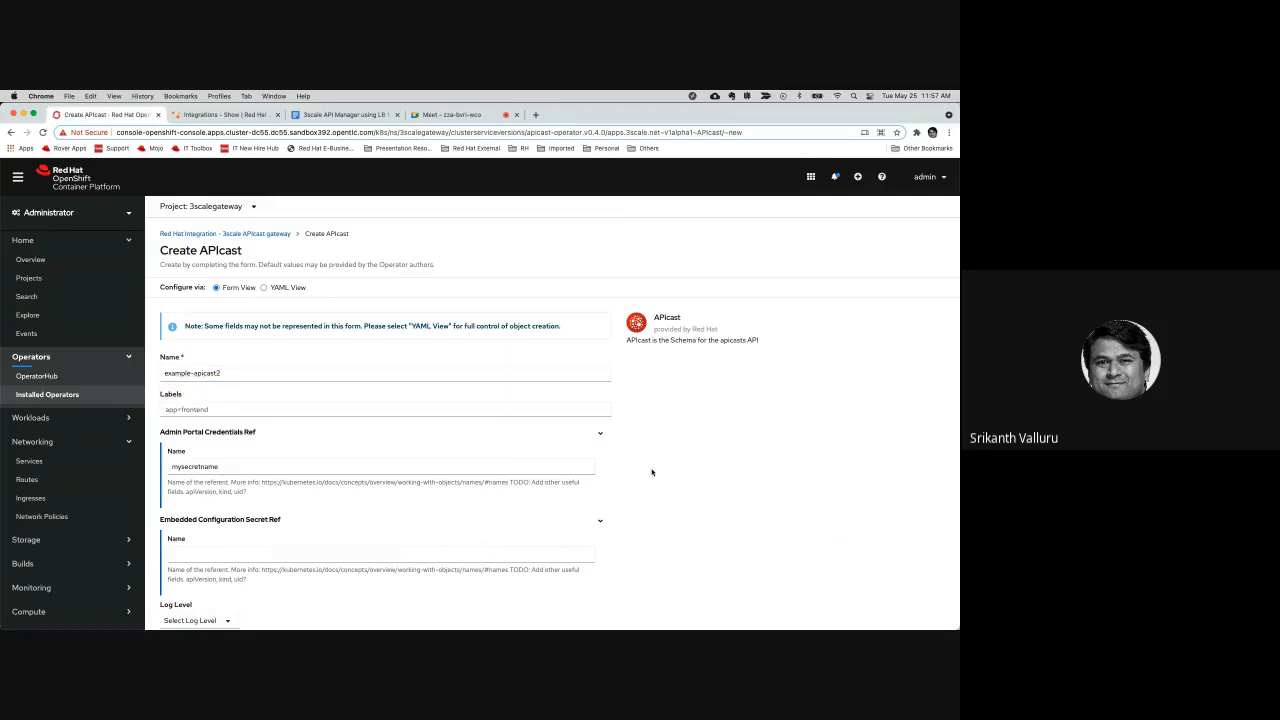
Compare the form's Admin Portal Credentials Ref name with the guide's Step 3 instructions on the secret for the second gateway instance
scroll(400, 420, "down", 3)
double_click(191, 350)
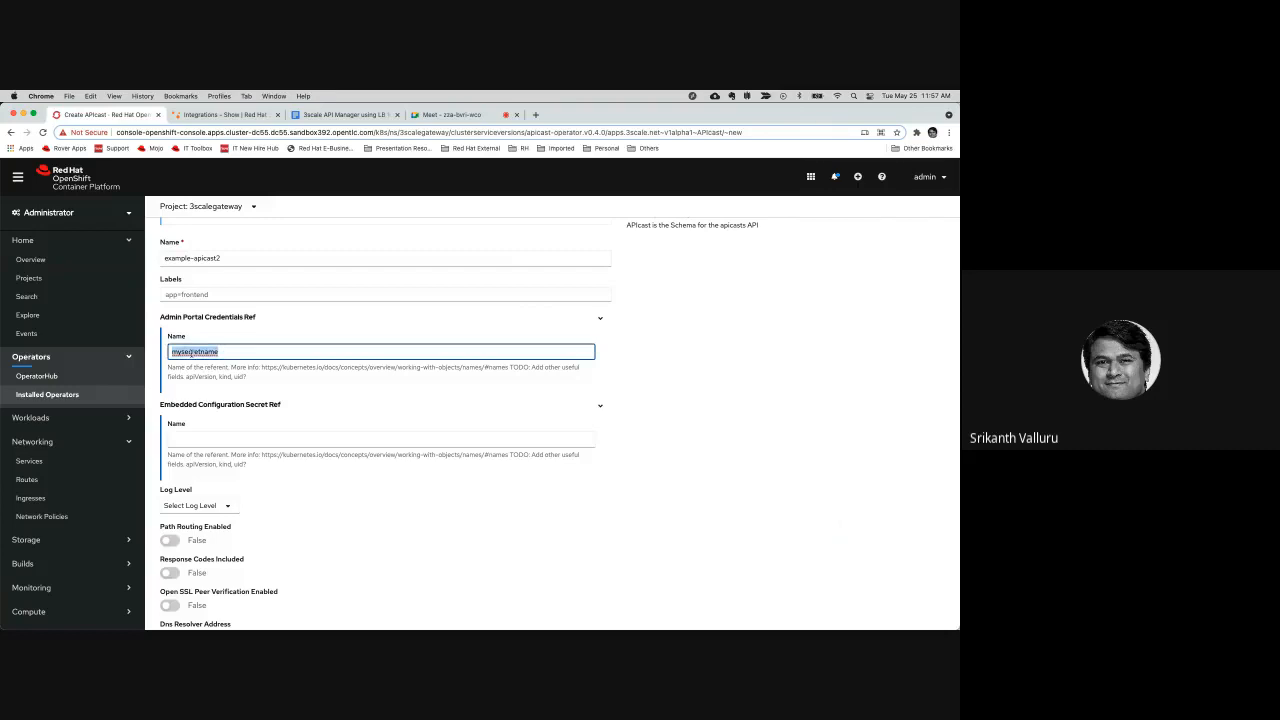
left_click(370, 115)
scroll(463, 457, "down", 2)
scroll(464, 457, "down", 5)
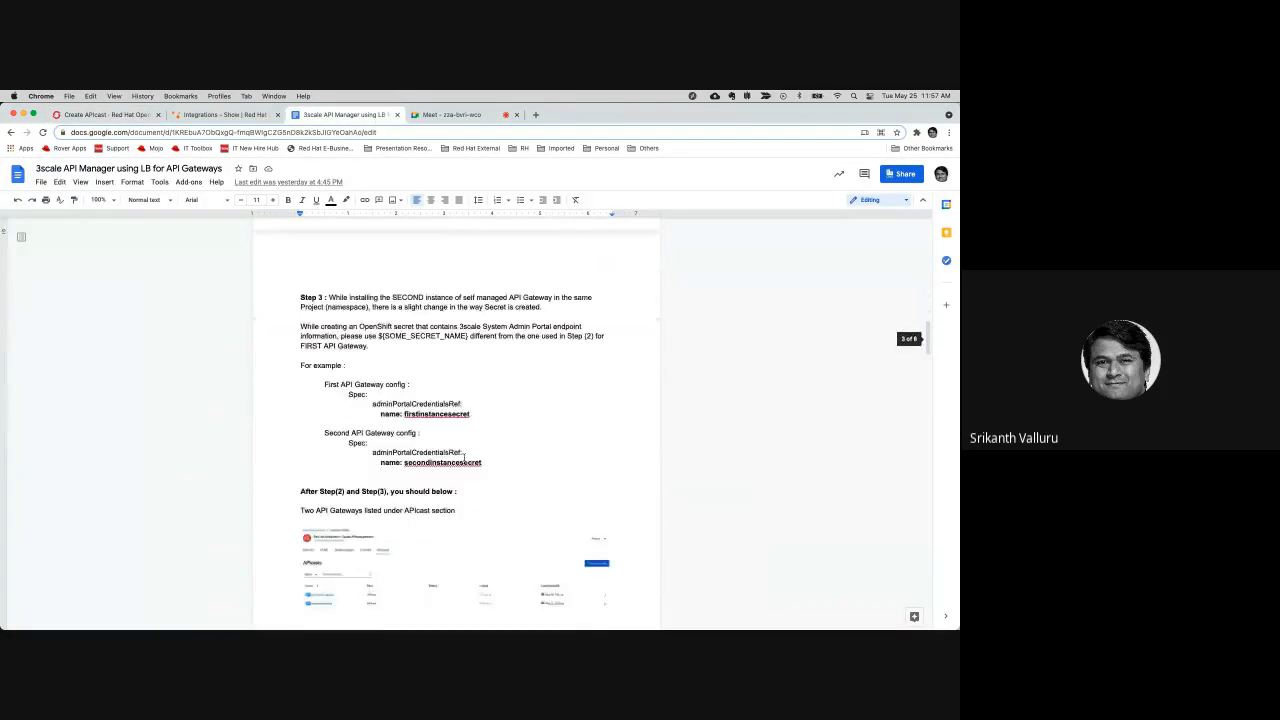
double_click(372, 289)
double_click(408, 289)
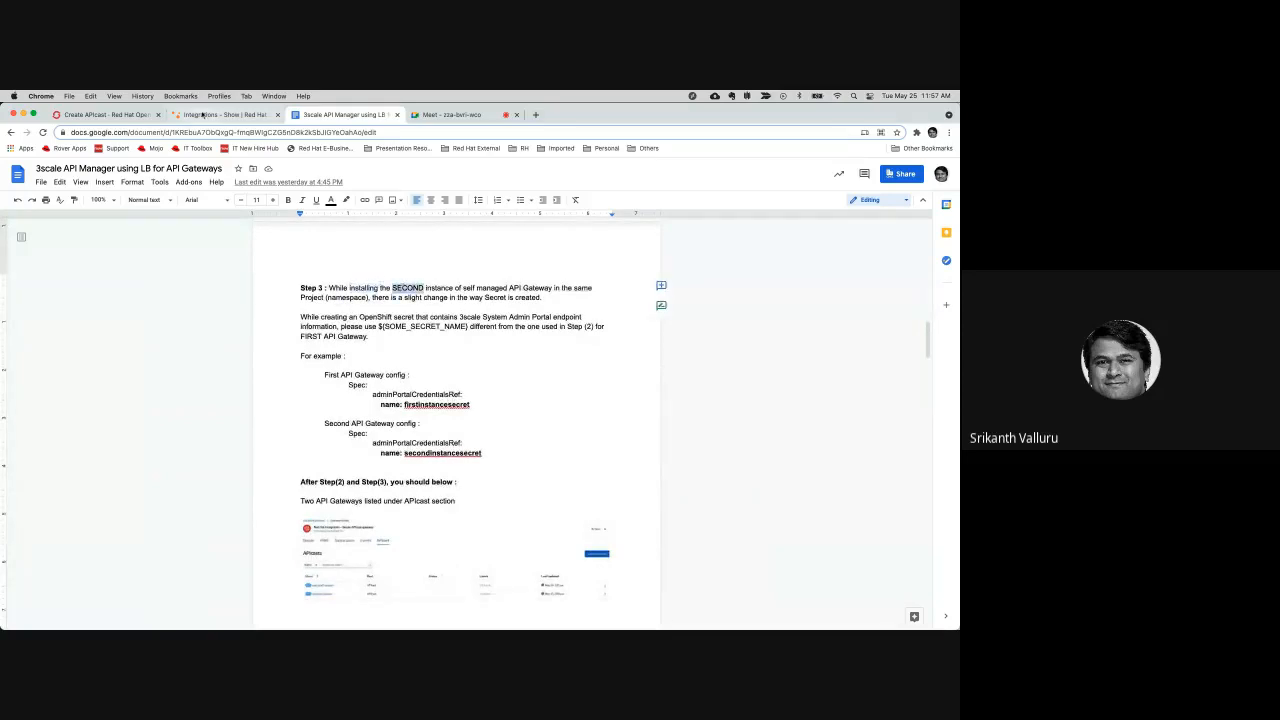
Return to the APIcast creation form in OpenShift and review its admin portal credentials name and remaining fields
left_click(110, 115)
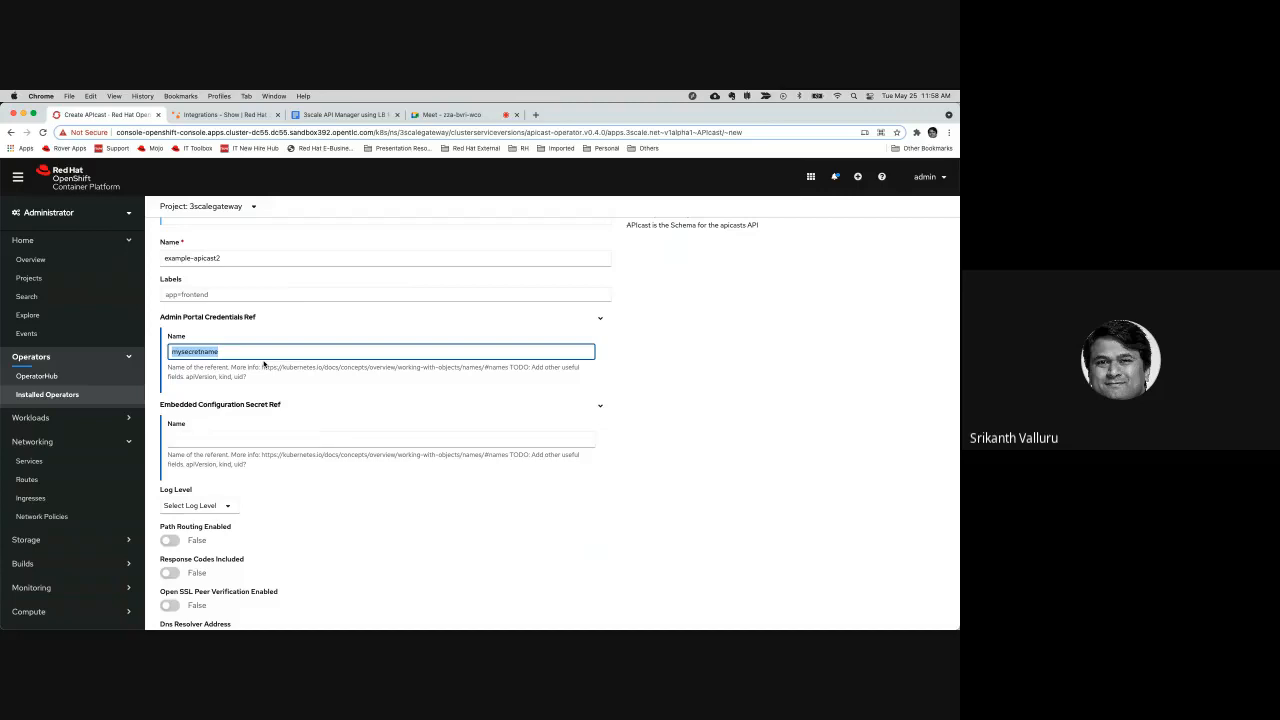
left_click(674, 431)
scroll(675, 432, "down", 5)
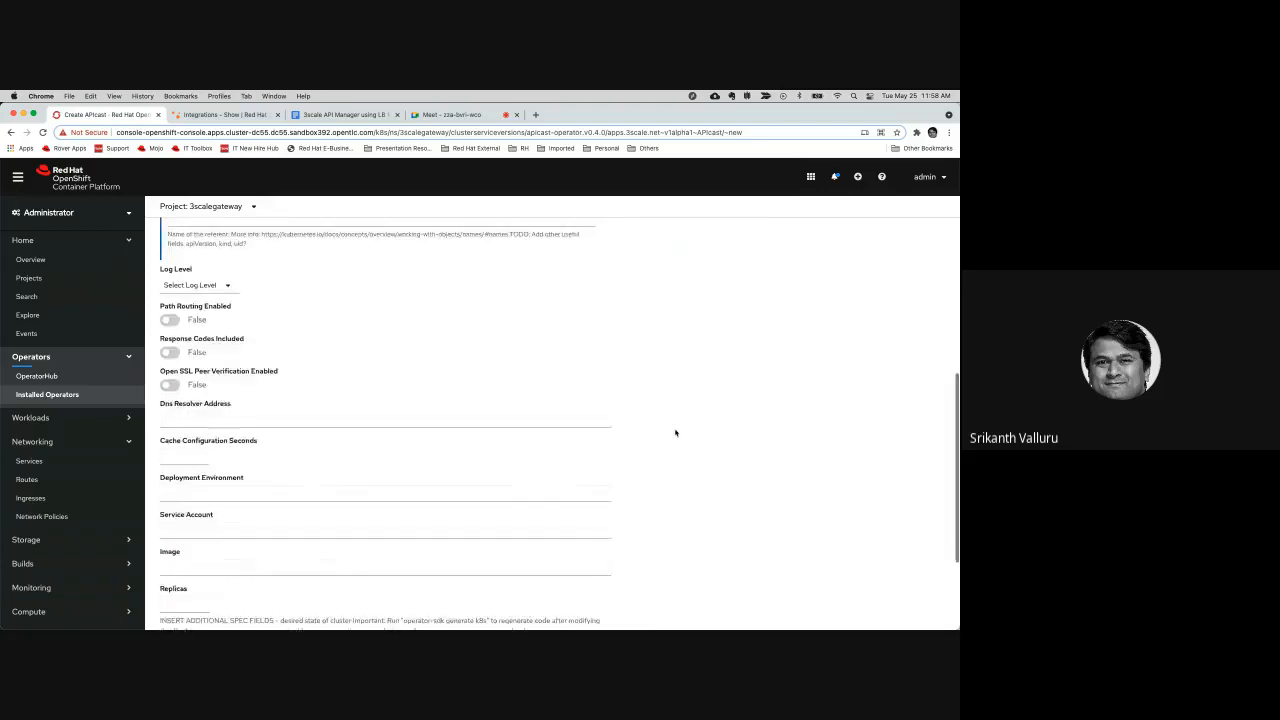
scroll(675, 432, "down", 3)
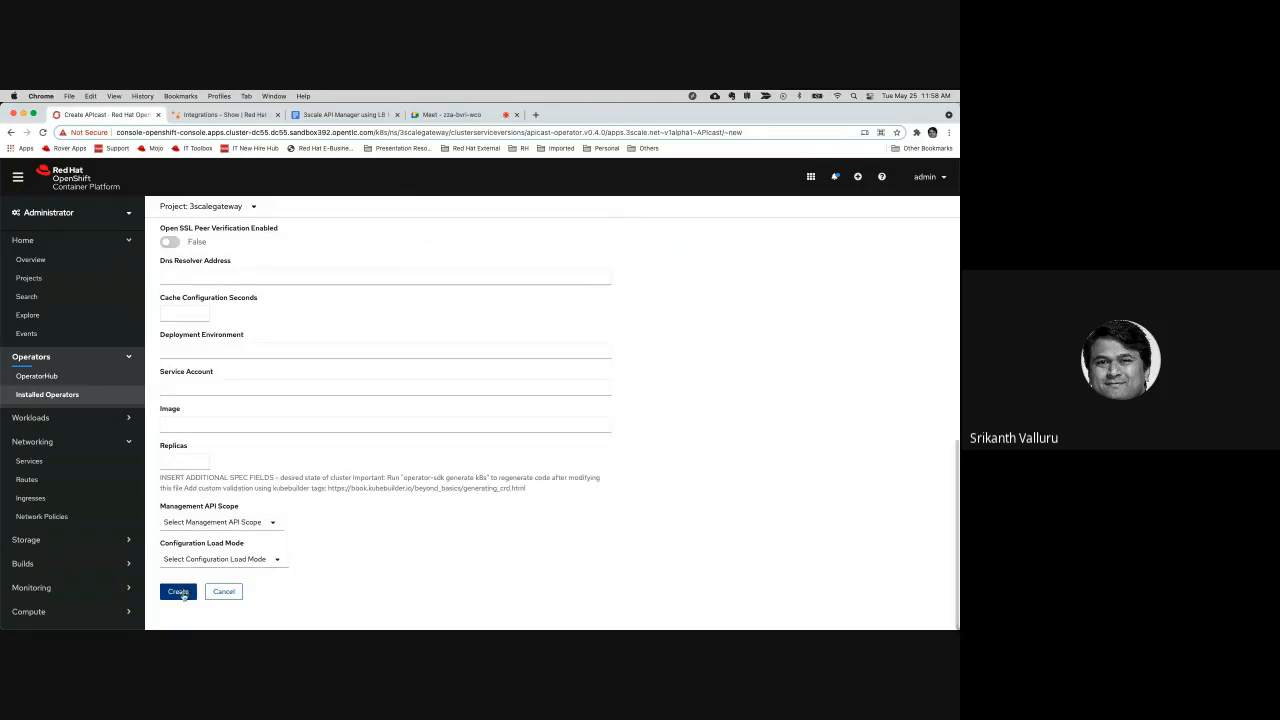
Leave the form without submitting it and list the 3scale APIcast gateway operator's existing APIcast instances
left_click(62, 403)
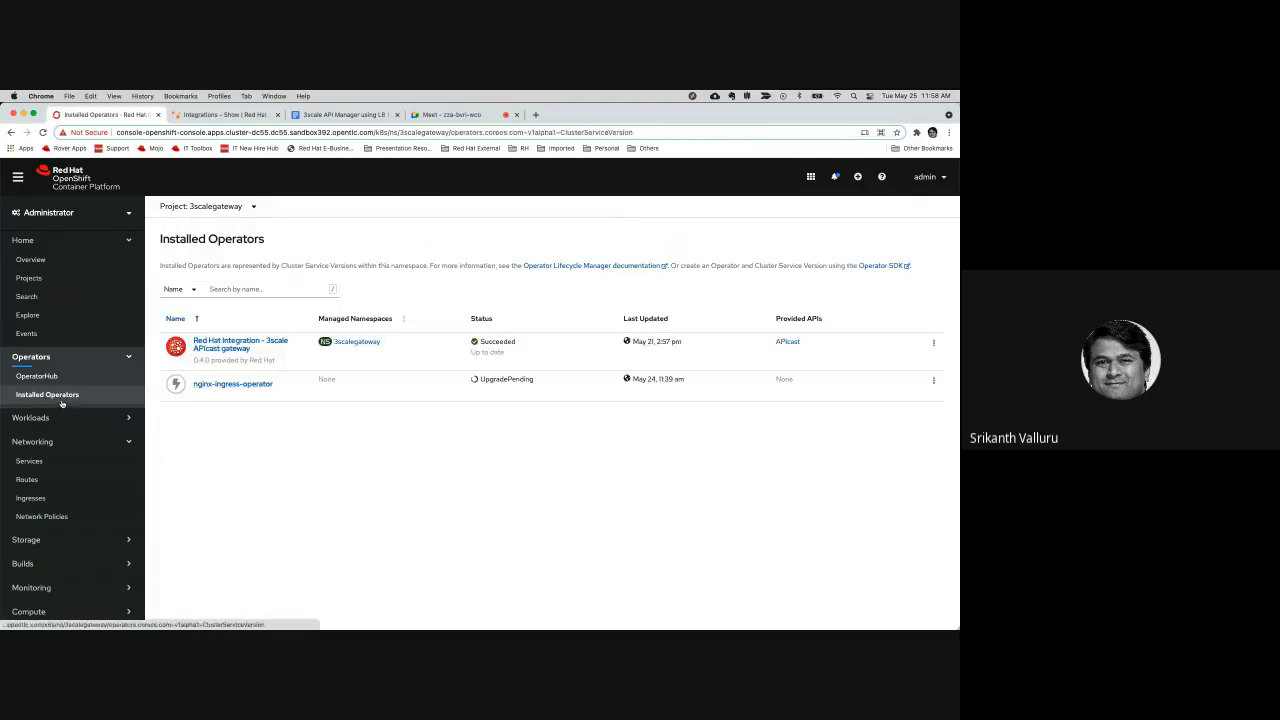
left_click(240, 344)
left_click(363, 285)
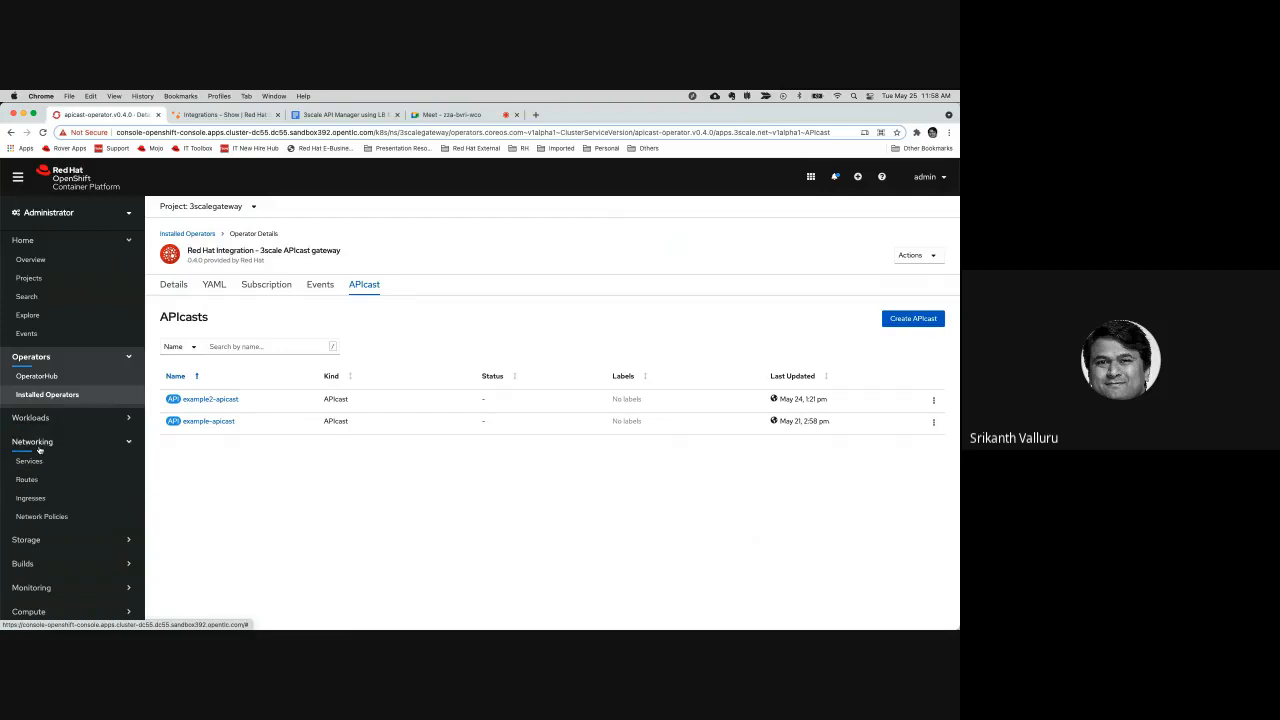
Open the 3scalegateway project's routes and start a new route named test1LB
left_click(30, 481)
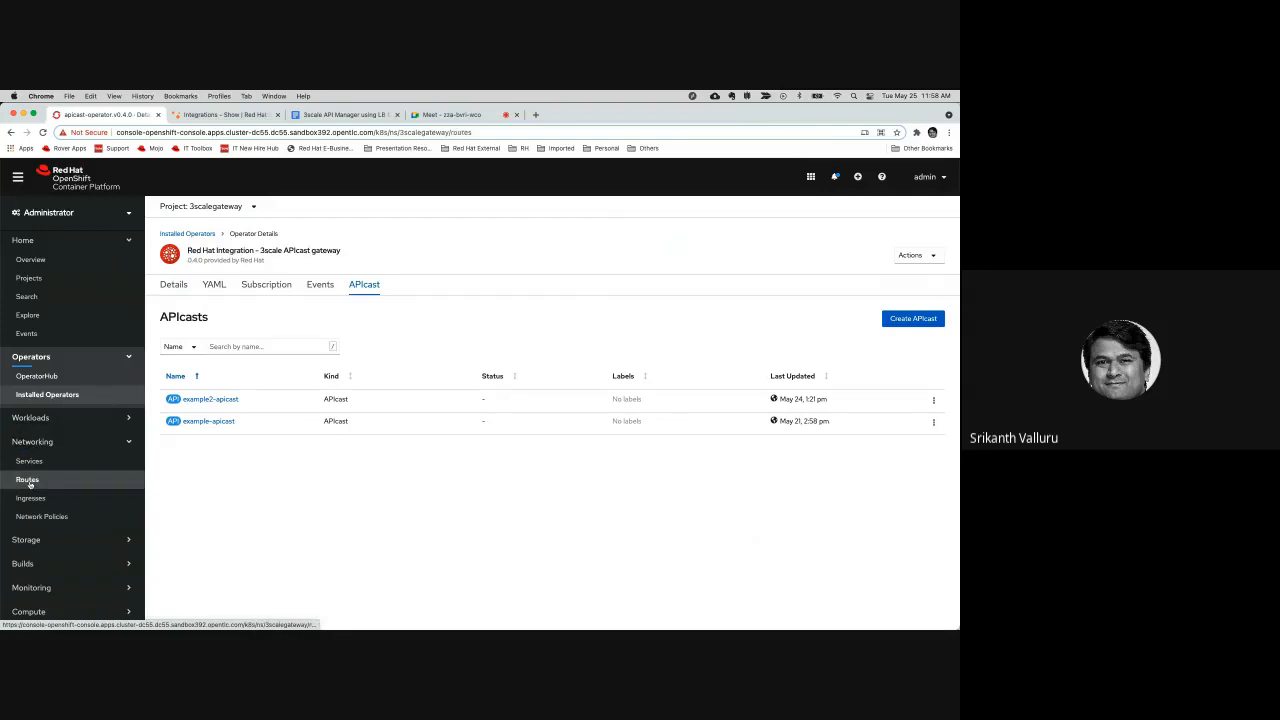
left_click(927, 242)
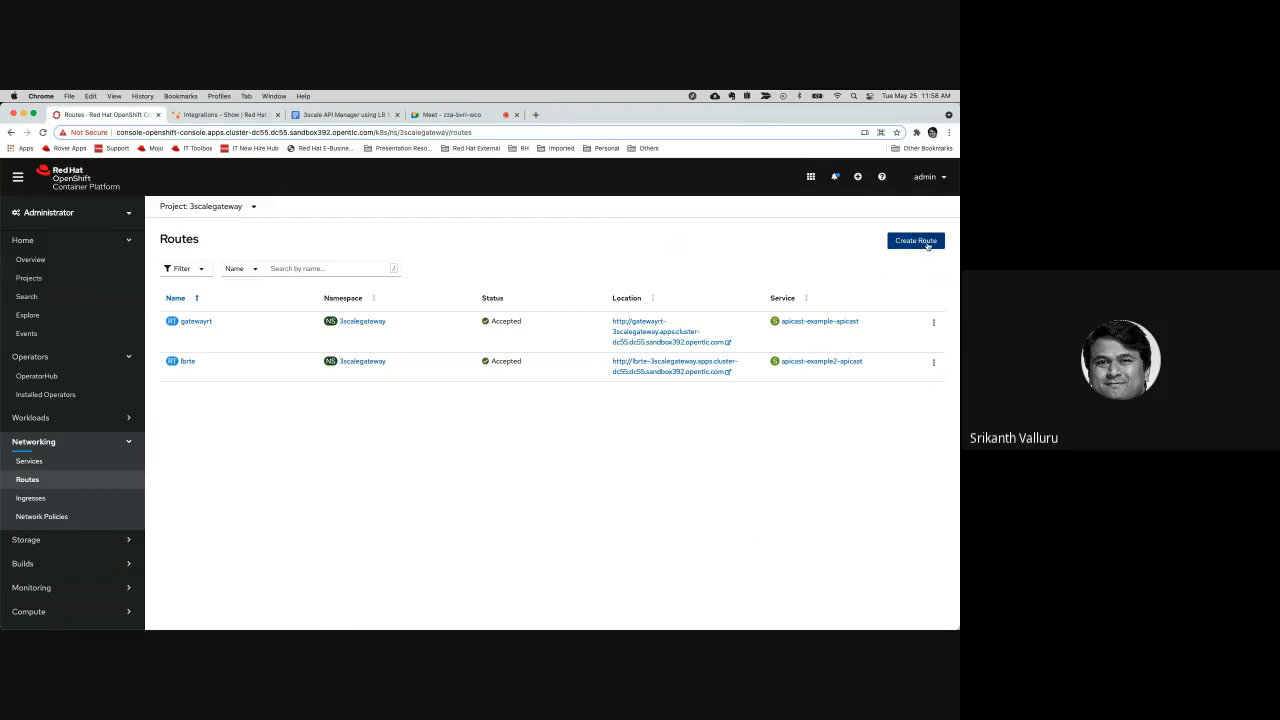
left_click(255, 308)
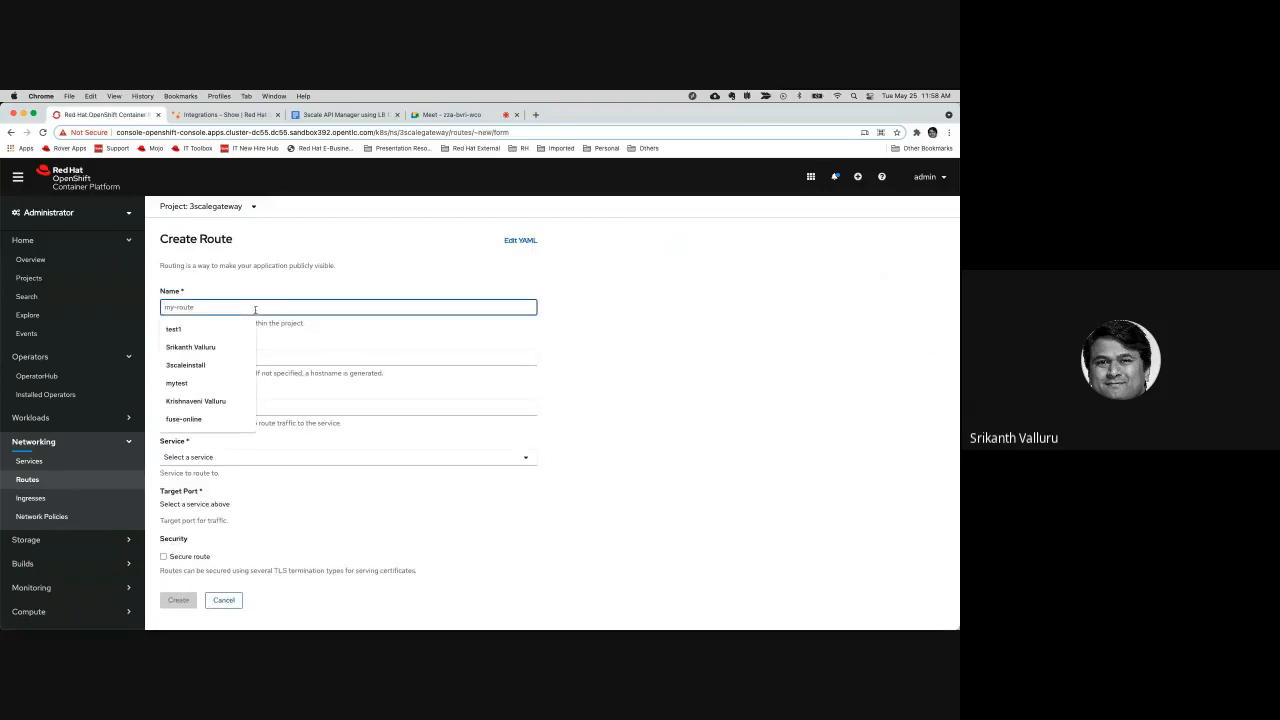
type("test1")
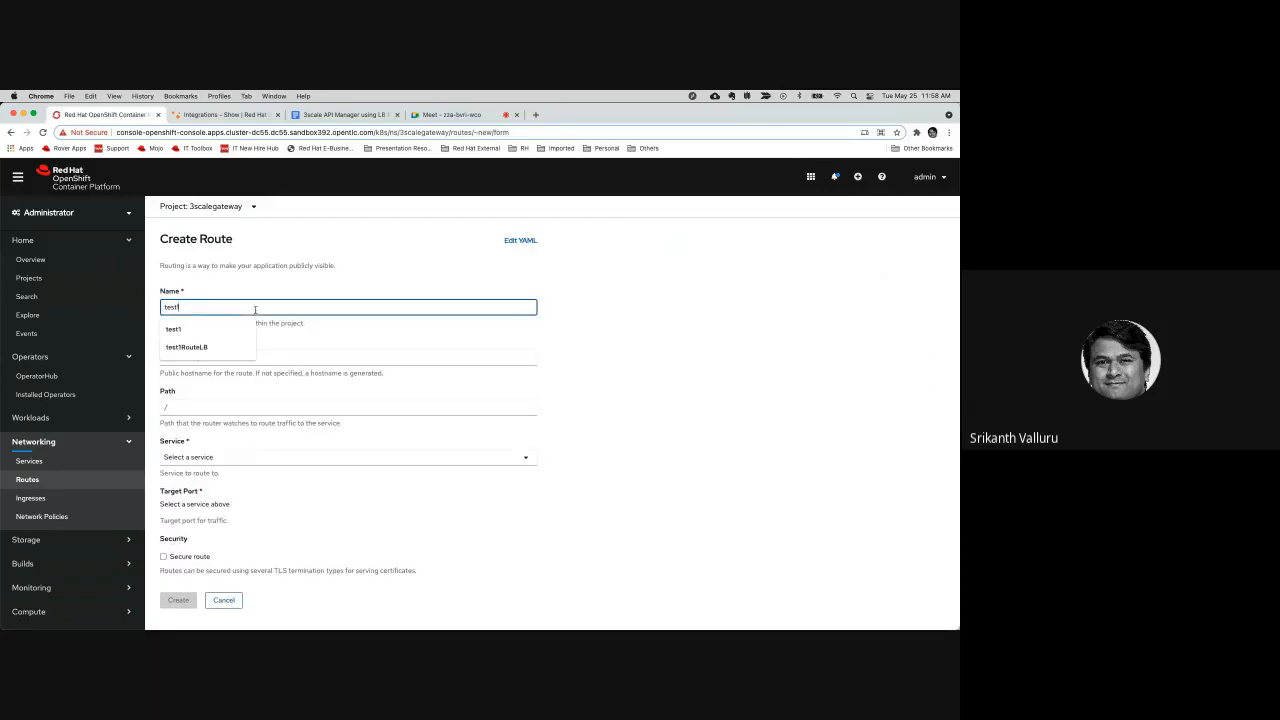
type("LB")
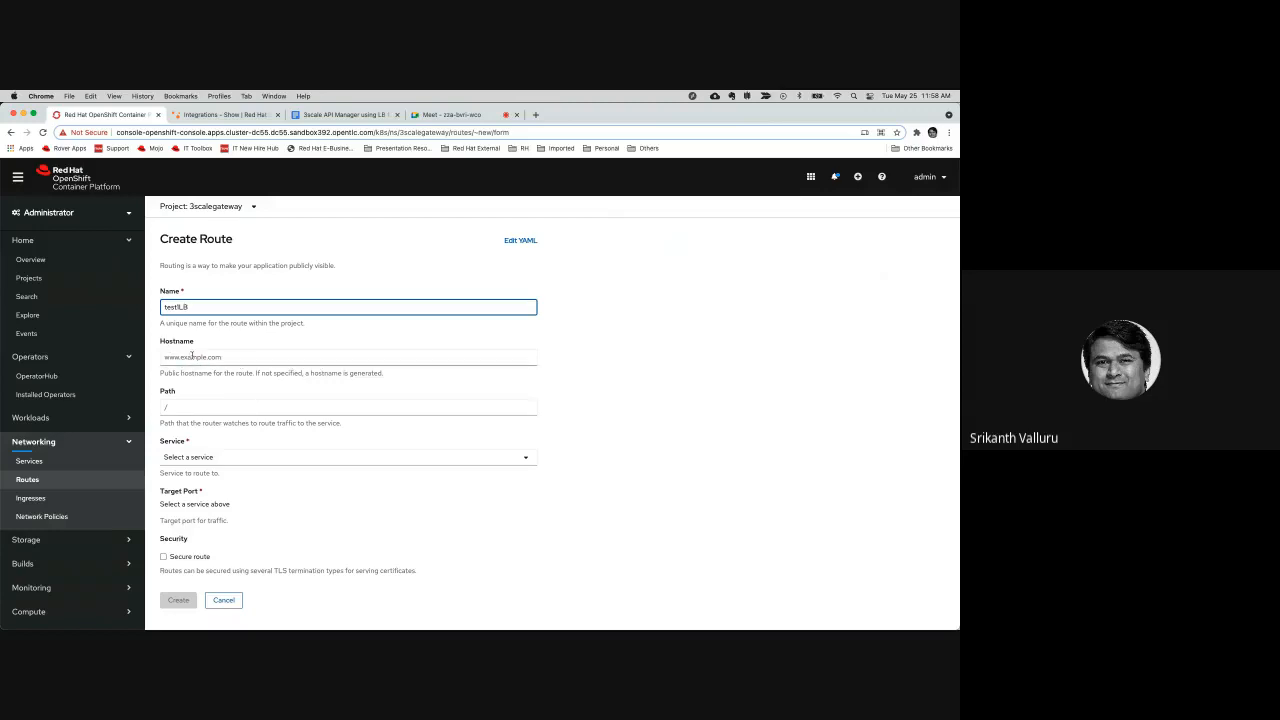
Set the route's service to apicast-example-apicast, add an alternate service entry, and give the main service a weight of 50
left_click(226, 459)
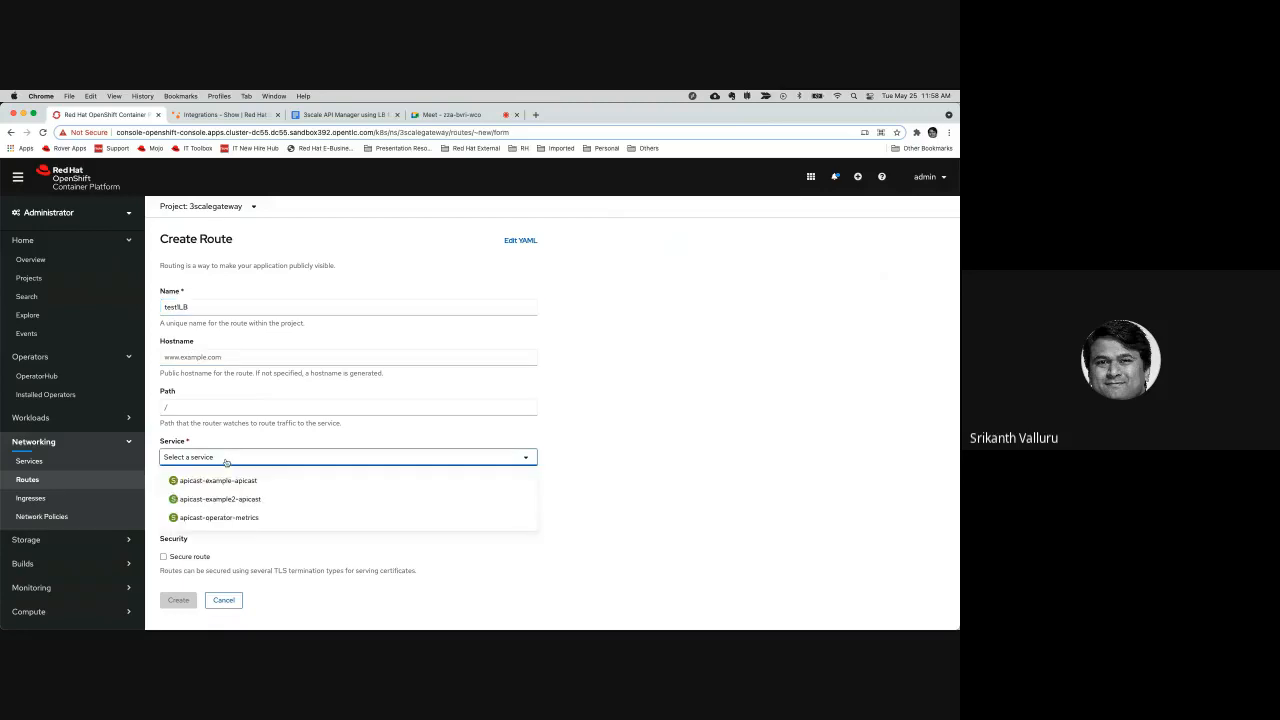
left_click(219, 481)
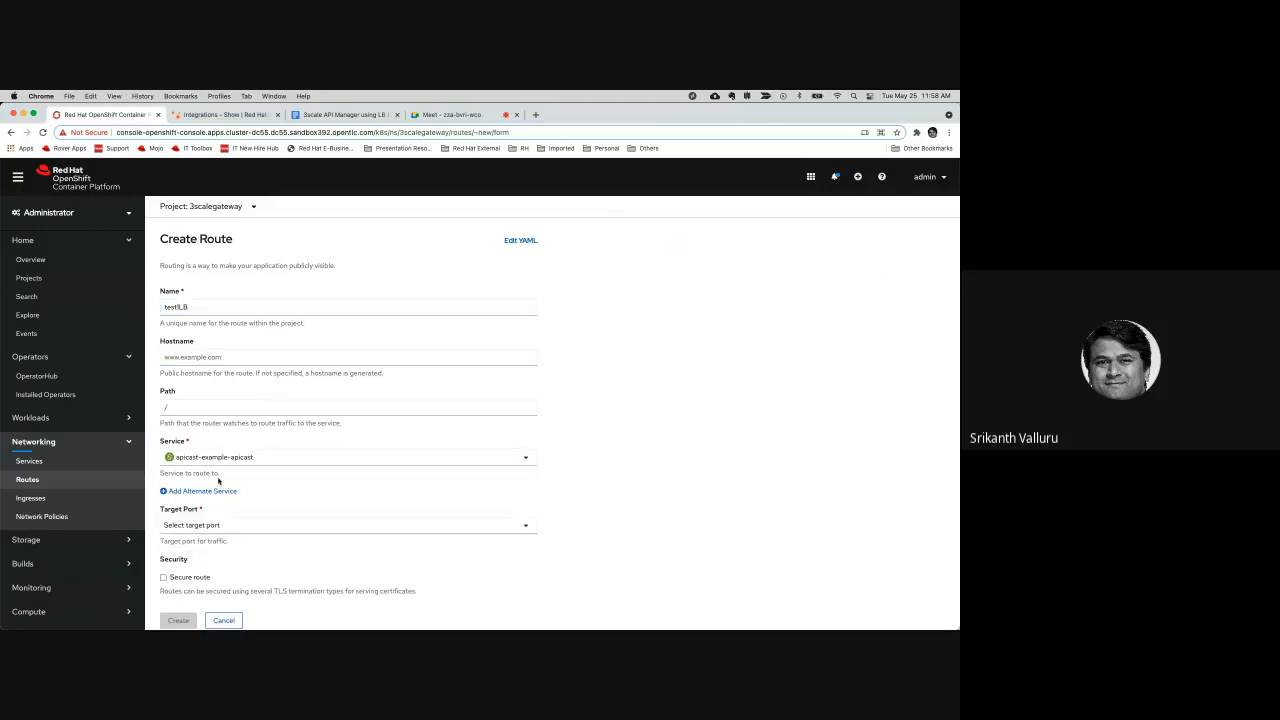
left_click(212, 493)
left_click_drag(200, 508, 155, 509)
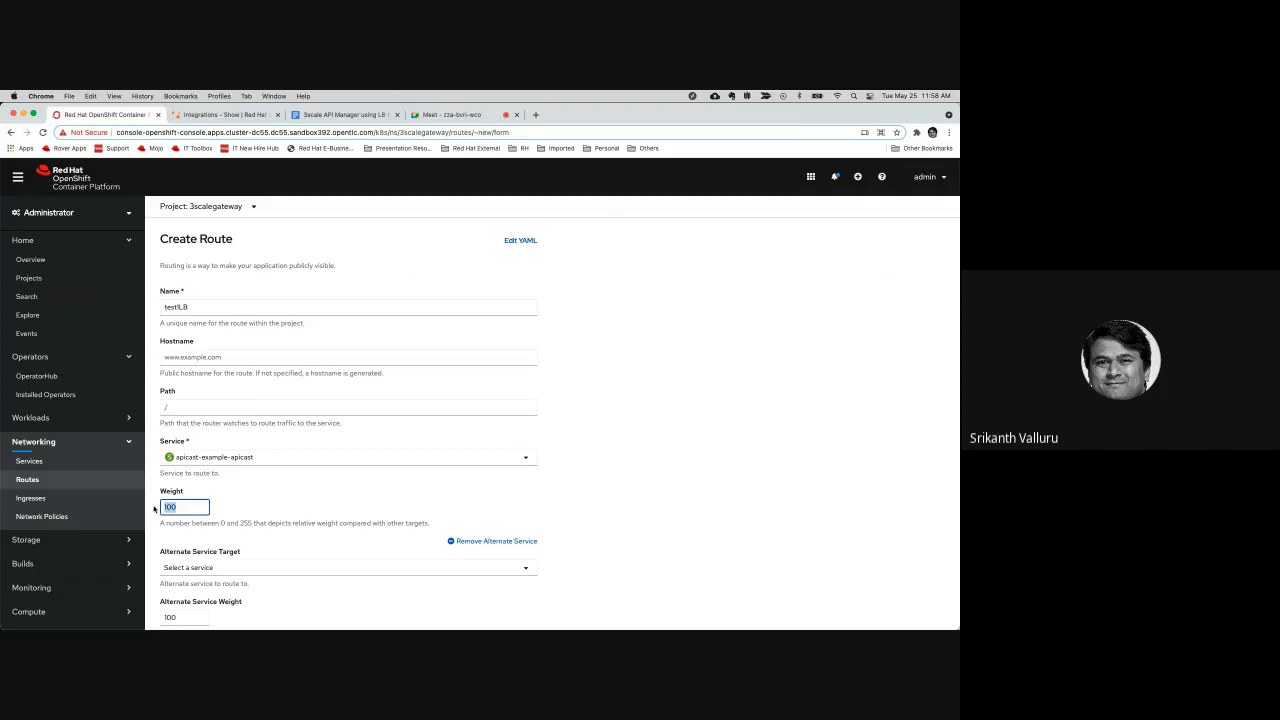
type("50")
left_click(586, 513)
scroll(586, 512, "down", 2)
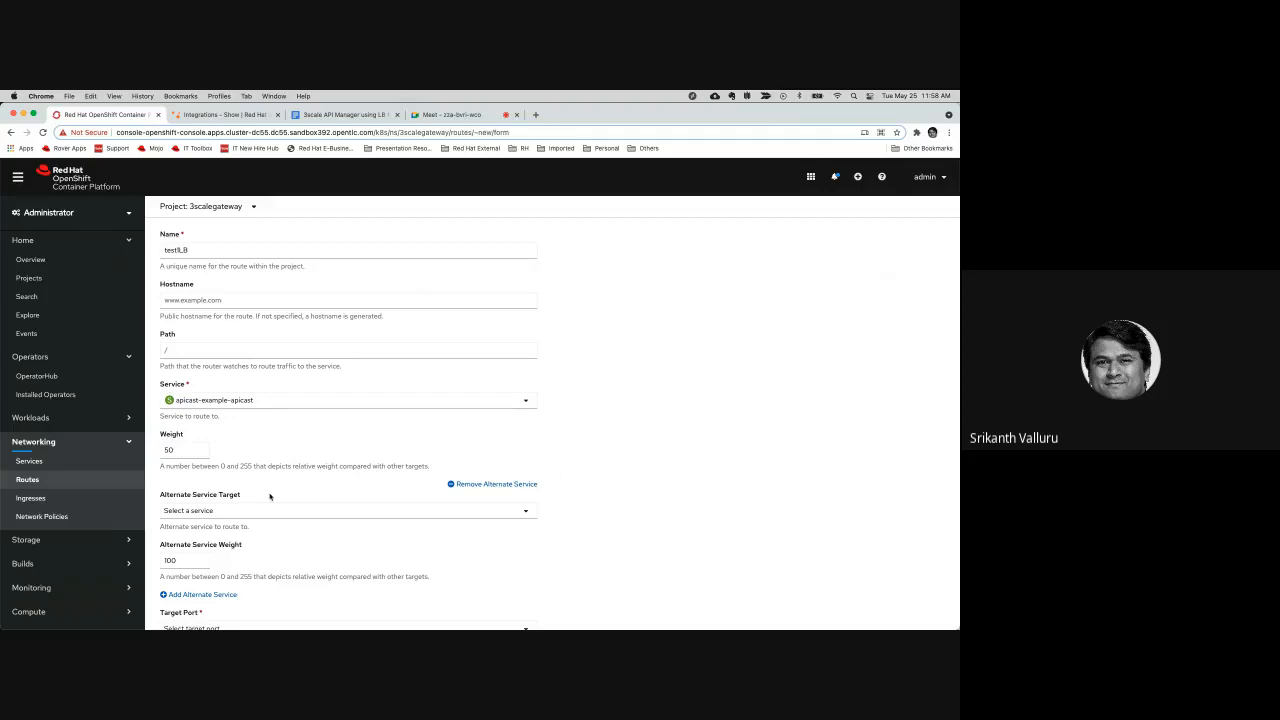
Choose apicast-example2-apicast as the alternate service target and set its weight to 50
left_click(243, 512)
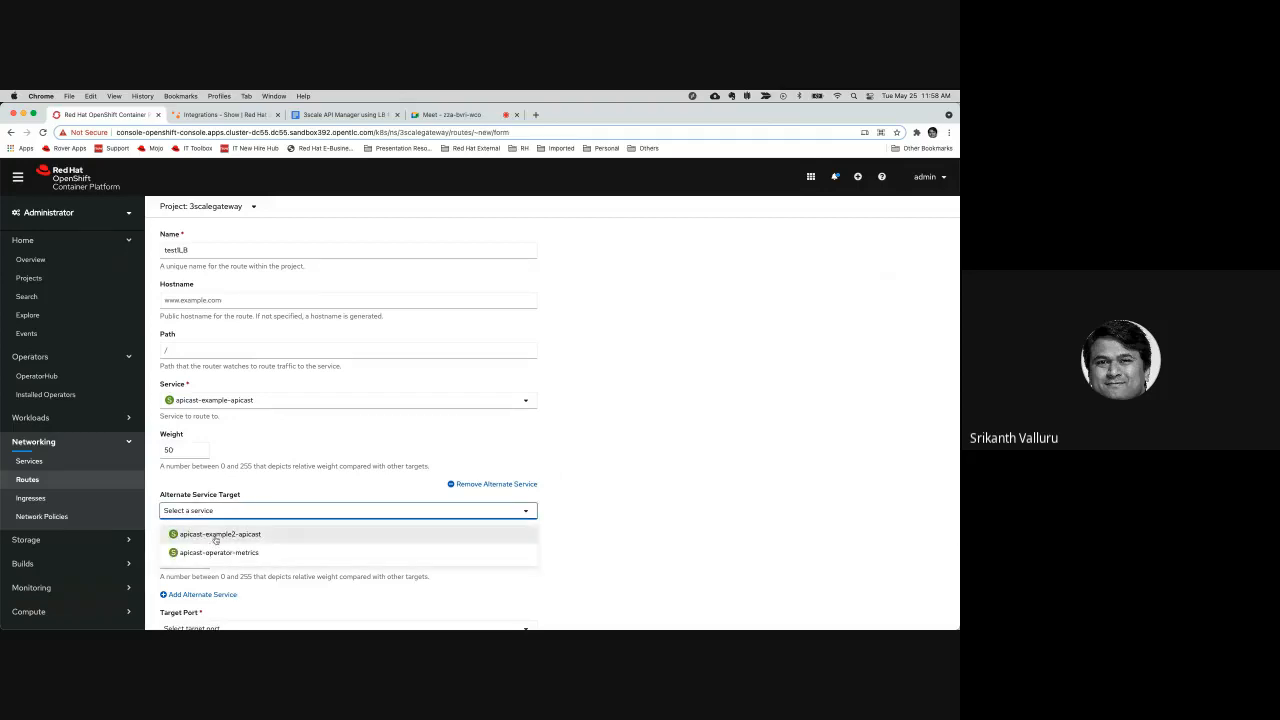
left_click(215, 538)
key("Tab")
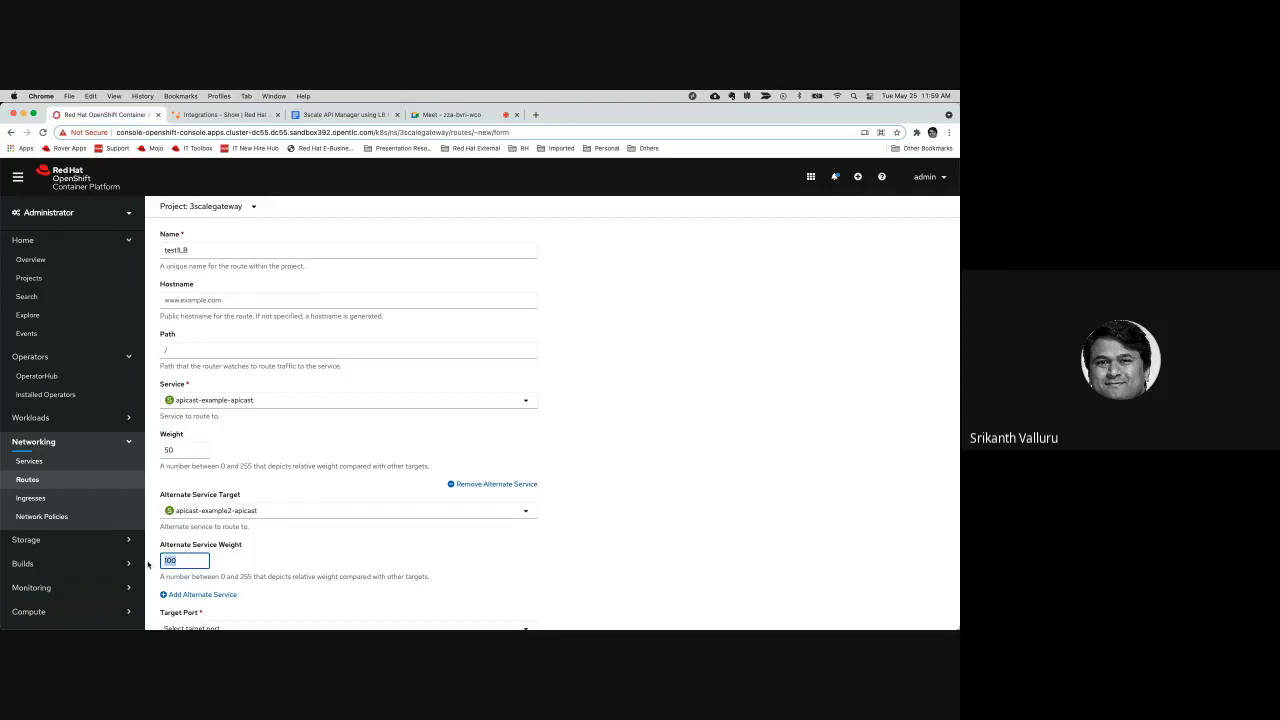
type("50")
left_click(580, 524)
Set the route's target port to 8080 → 8080 (TCP) and try to create the route
scroll(580, 522, "down", 3)
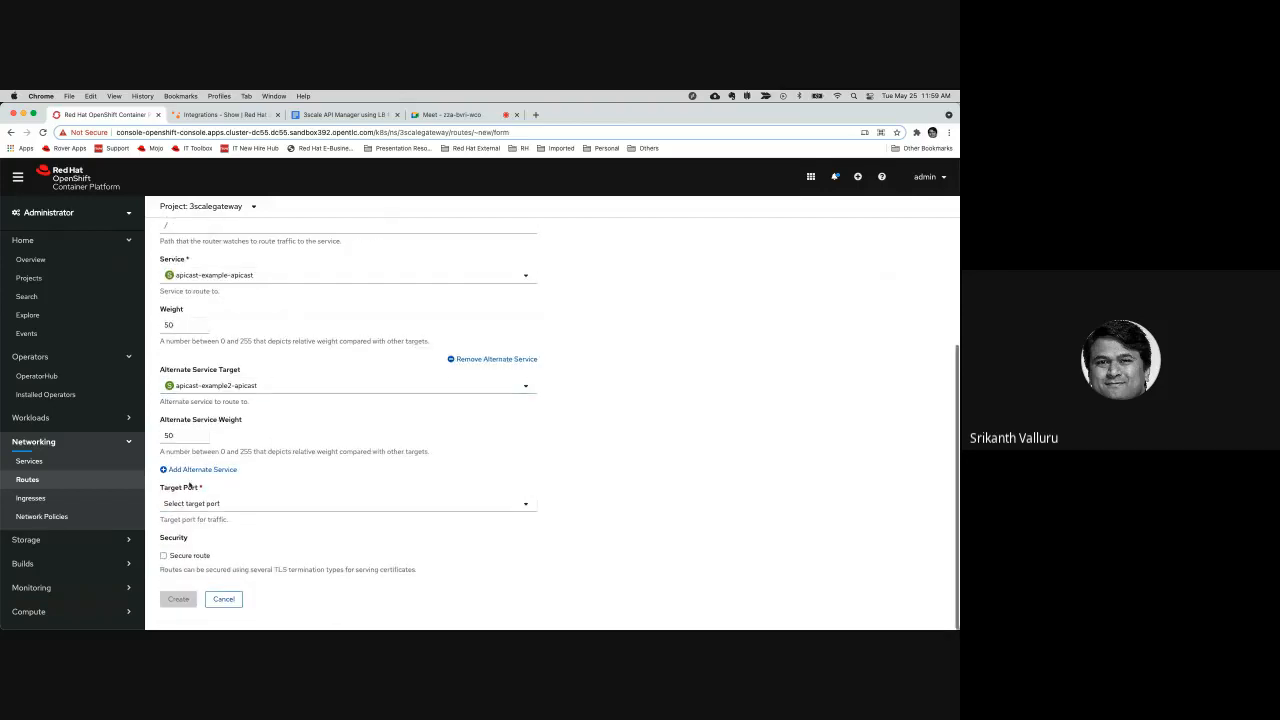
left_click(245, 504)
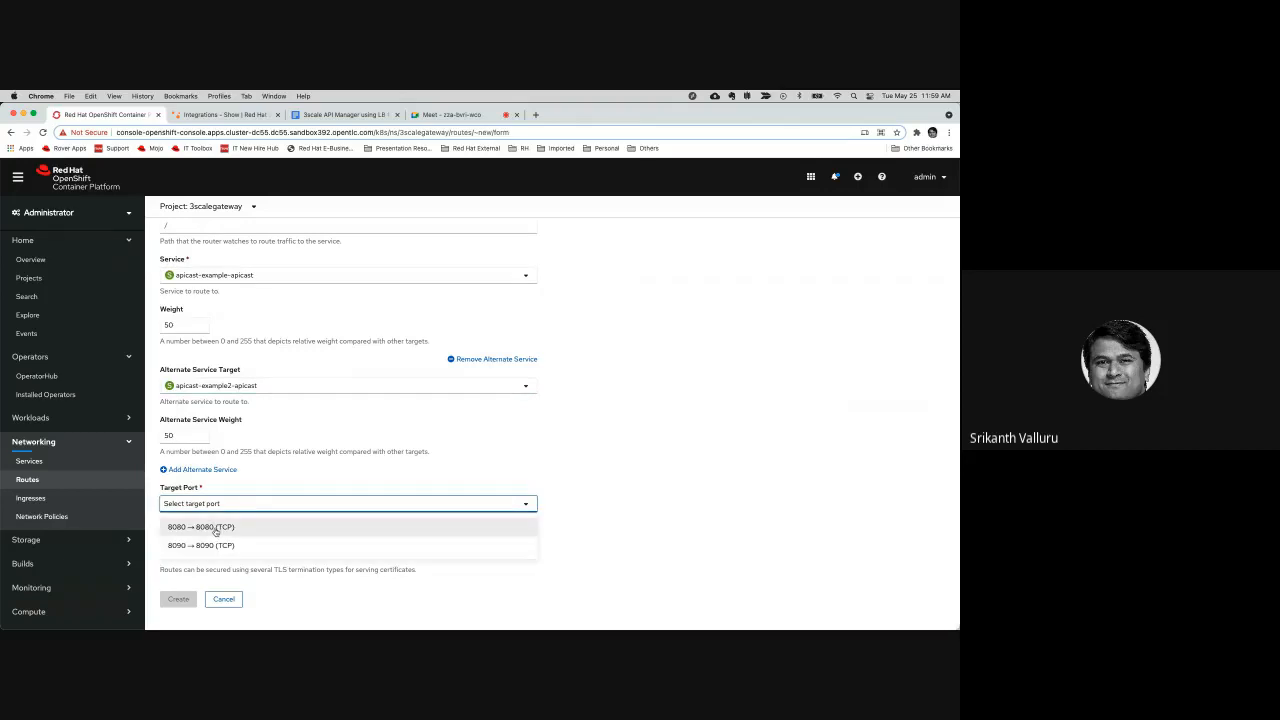
left_click(215, 531)
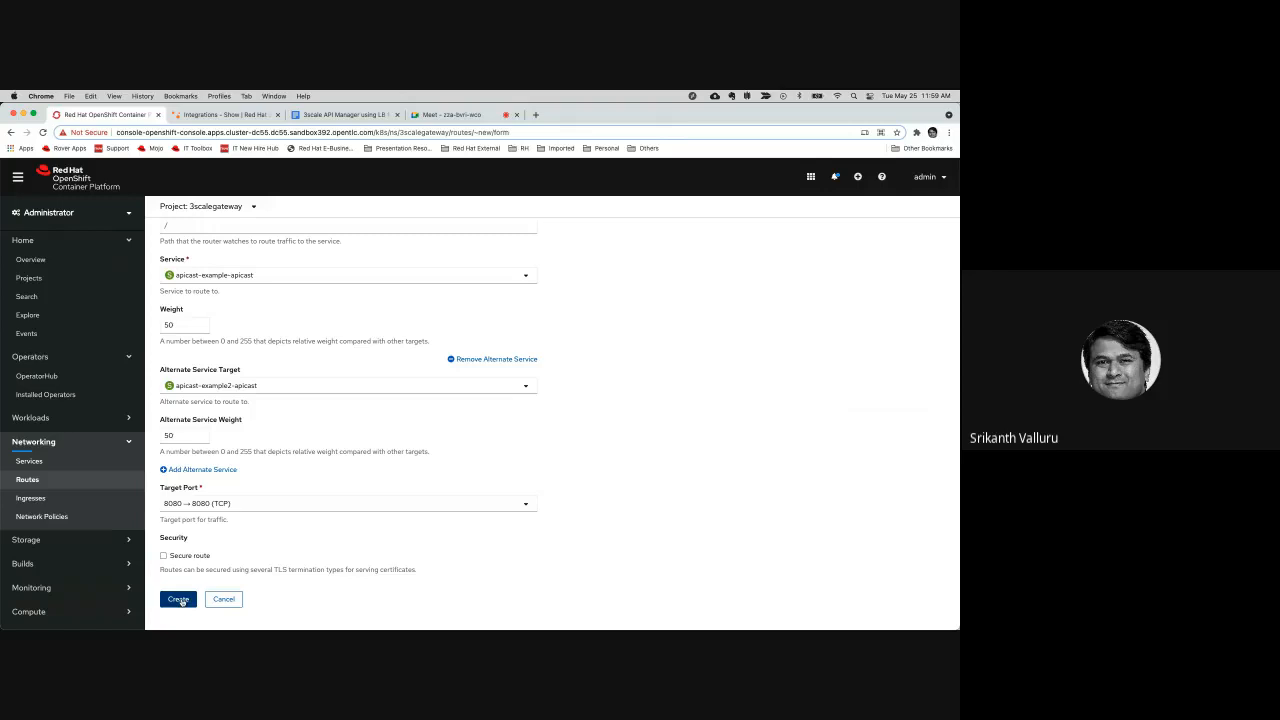
left_click(182, 601)
List the project's routes and examine the existing lbrte route and its location URL
left_click(36, 482)
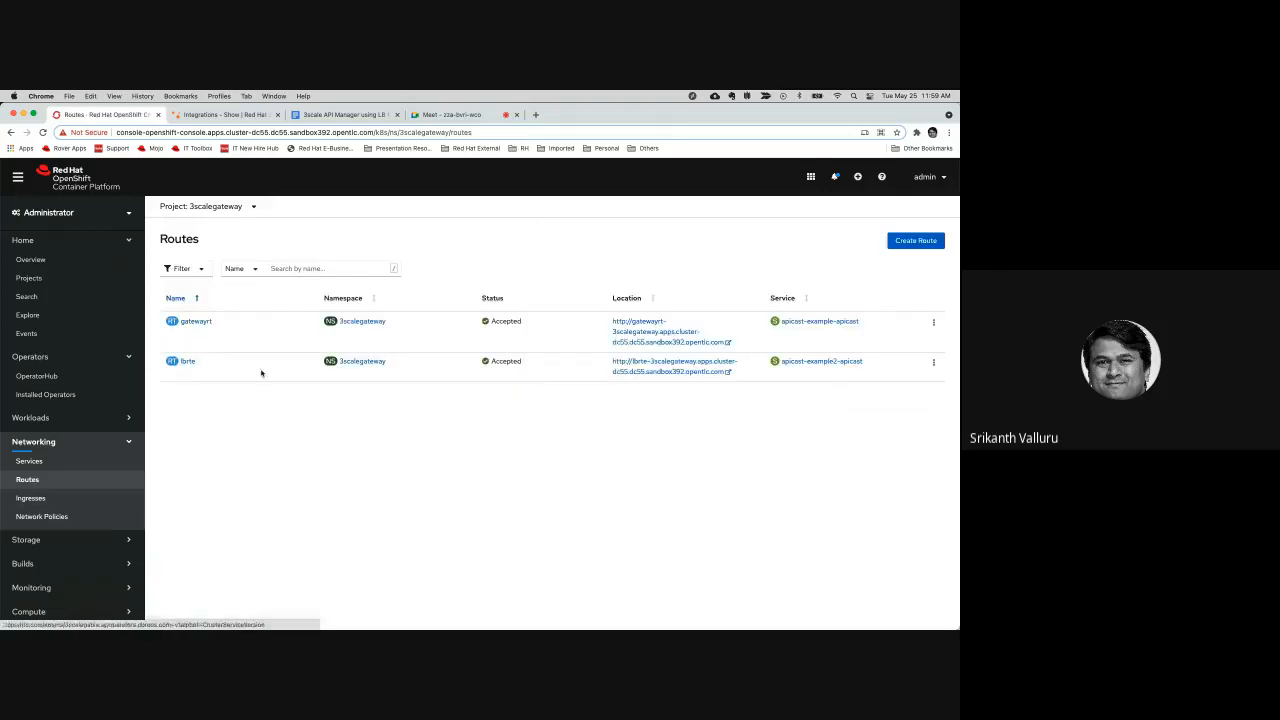
left_click_drag(151, 369, 228, 367)
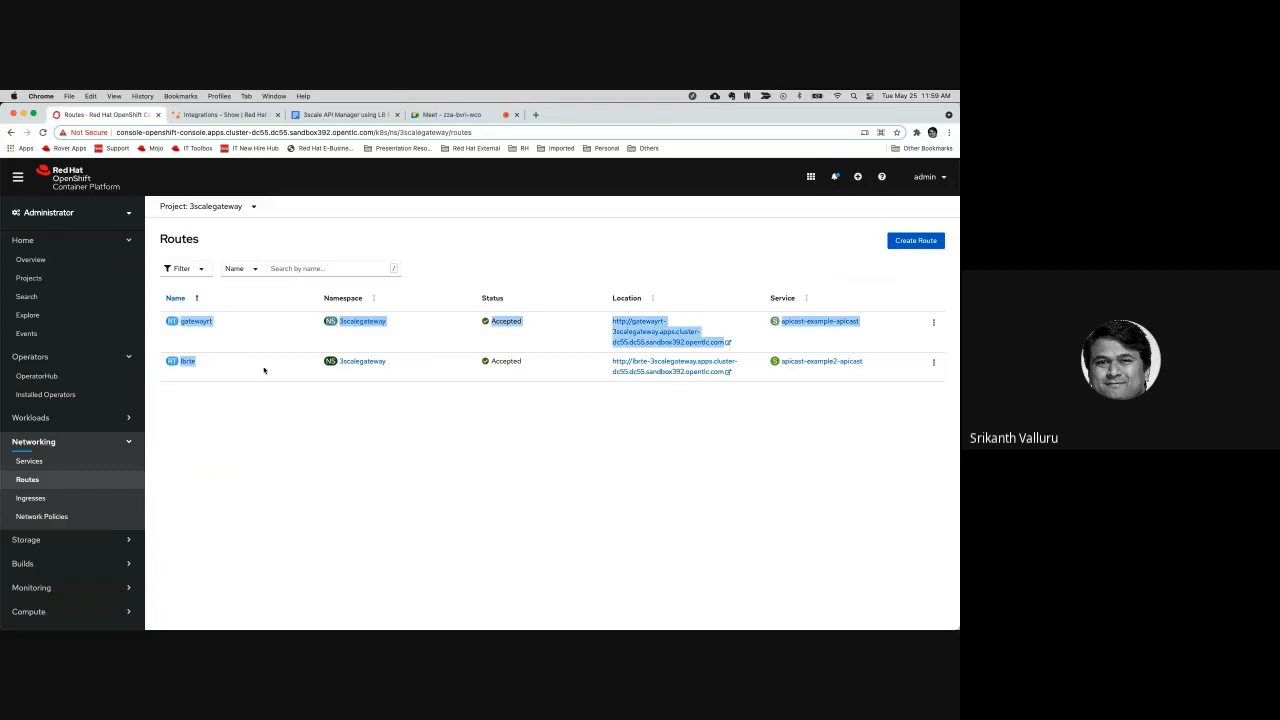
left_click(394, 371)
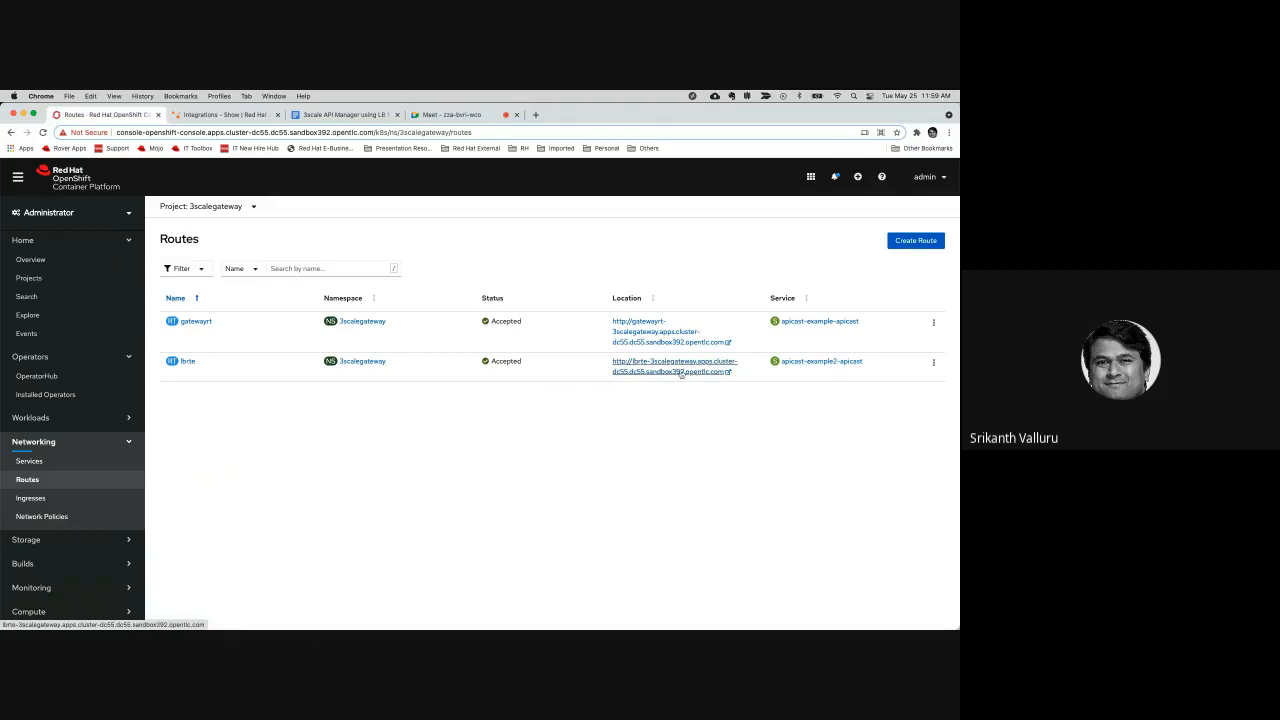
triple_click(610, 368)
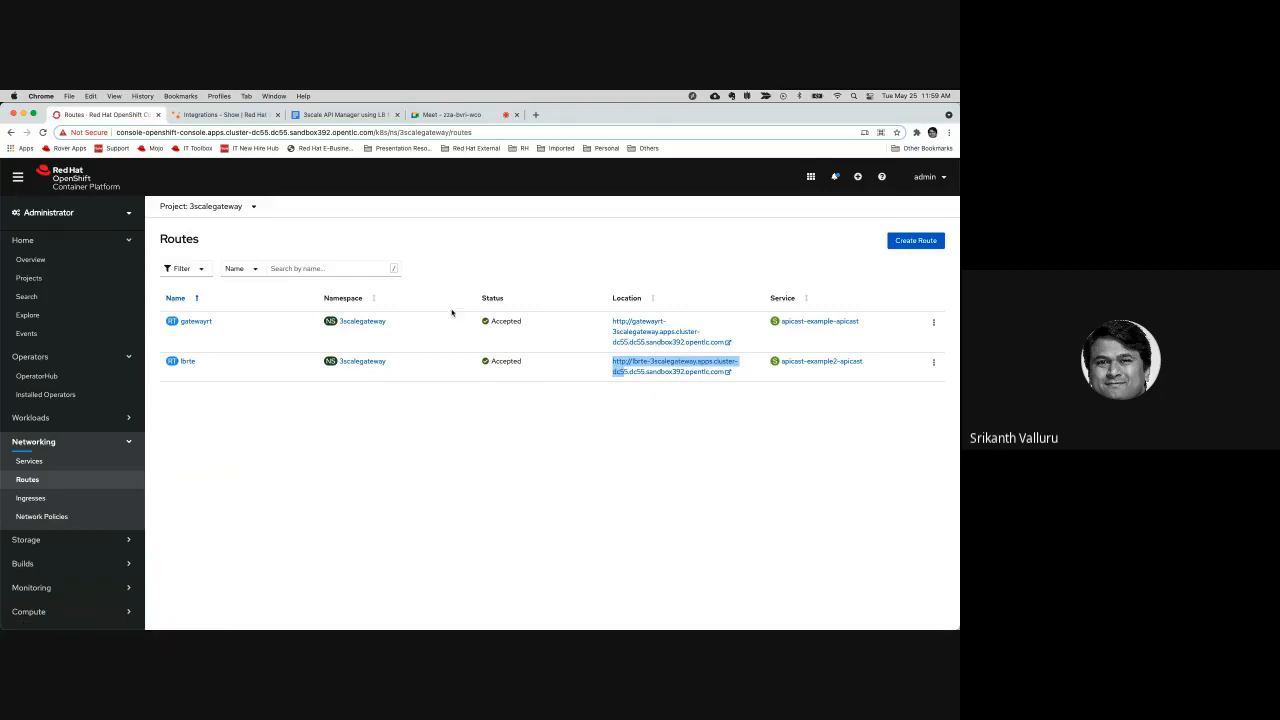
Switch to 3scale API Management and open the Gateway product's integration settings
left_click(222, 115)
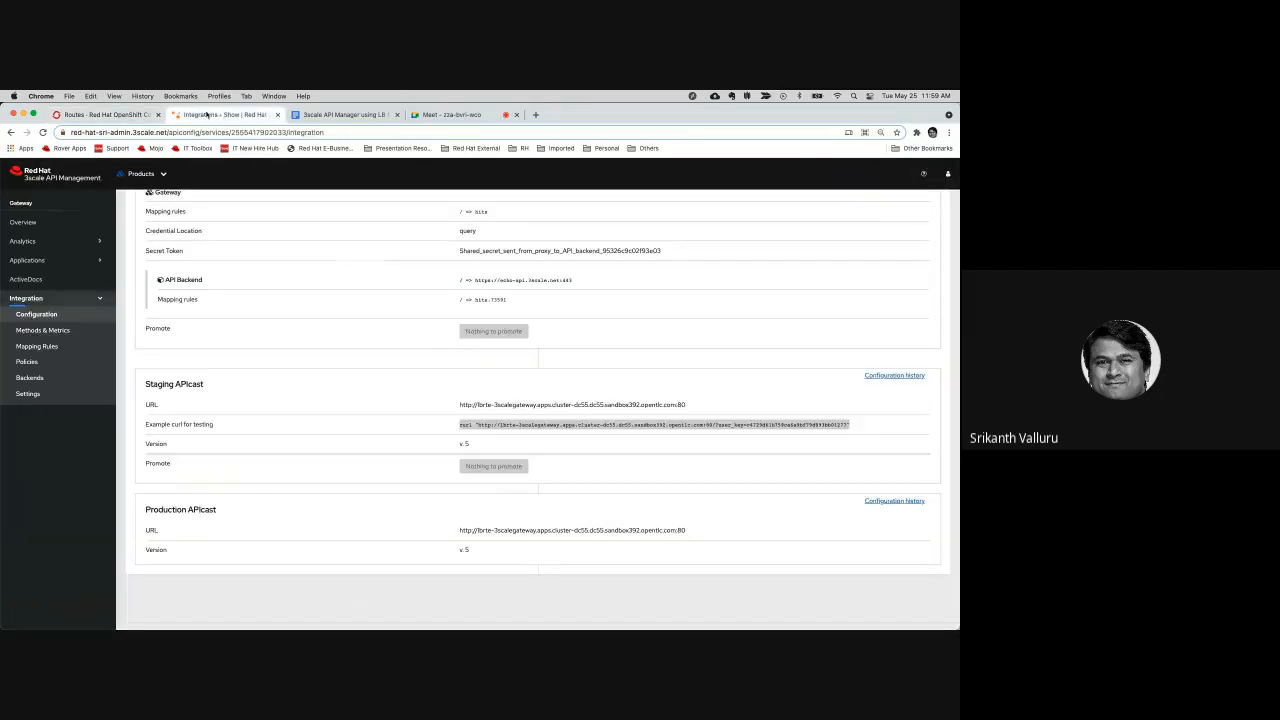
left_click(49, 176)
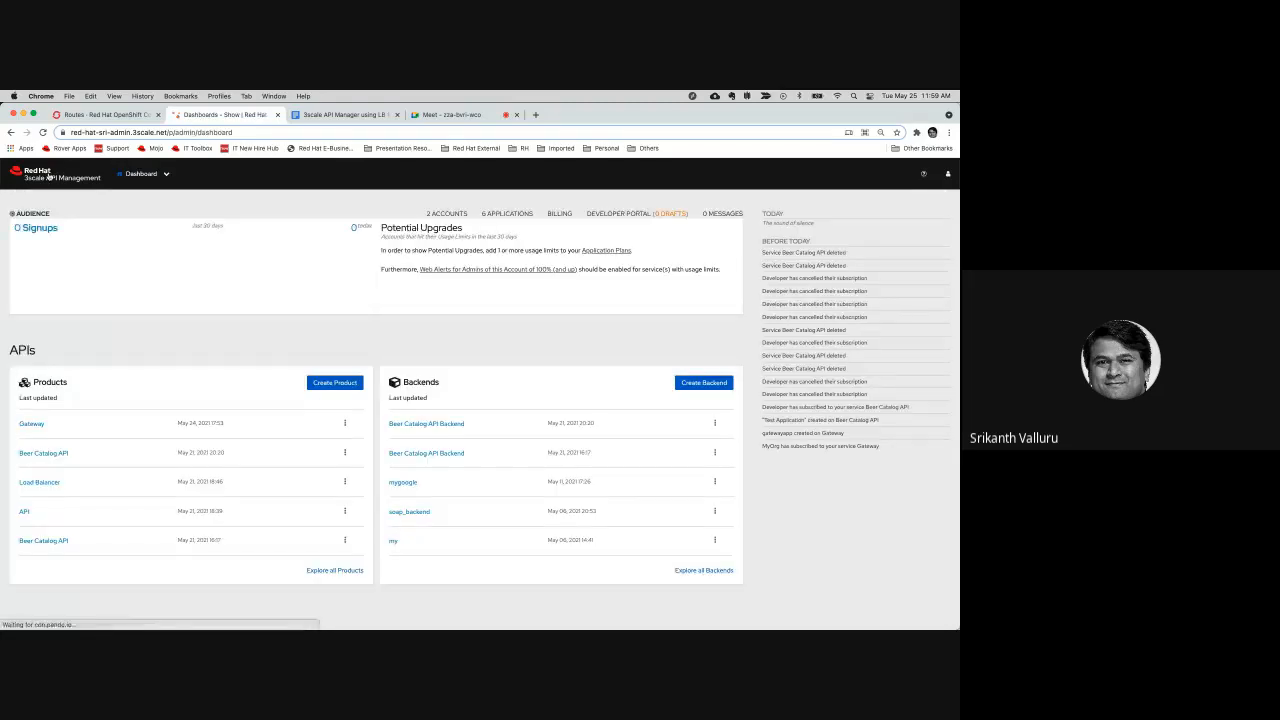
left_click(32, 424)
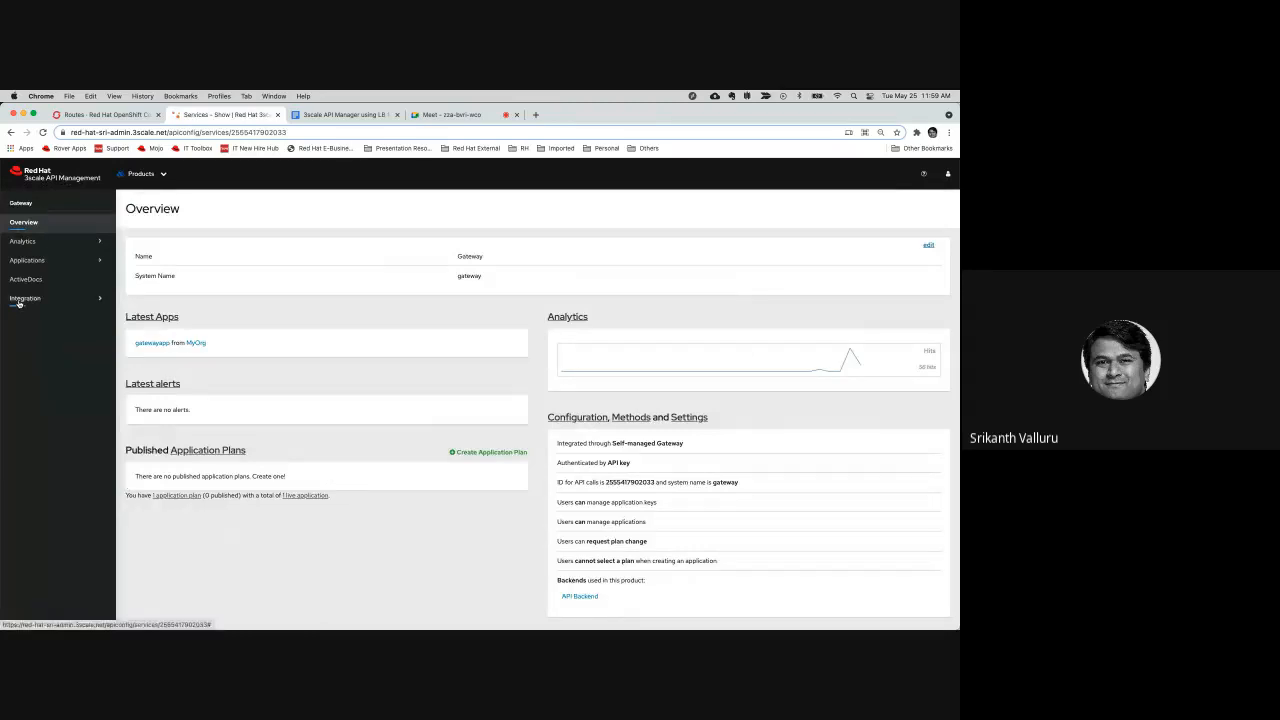
left_click(20, 296)
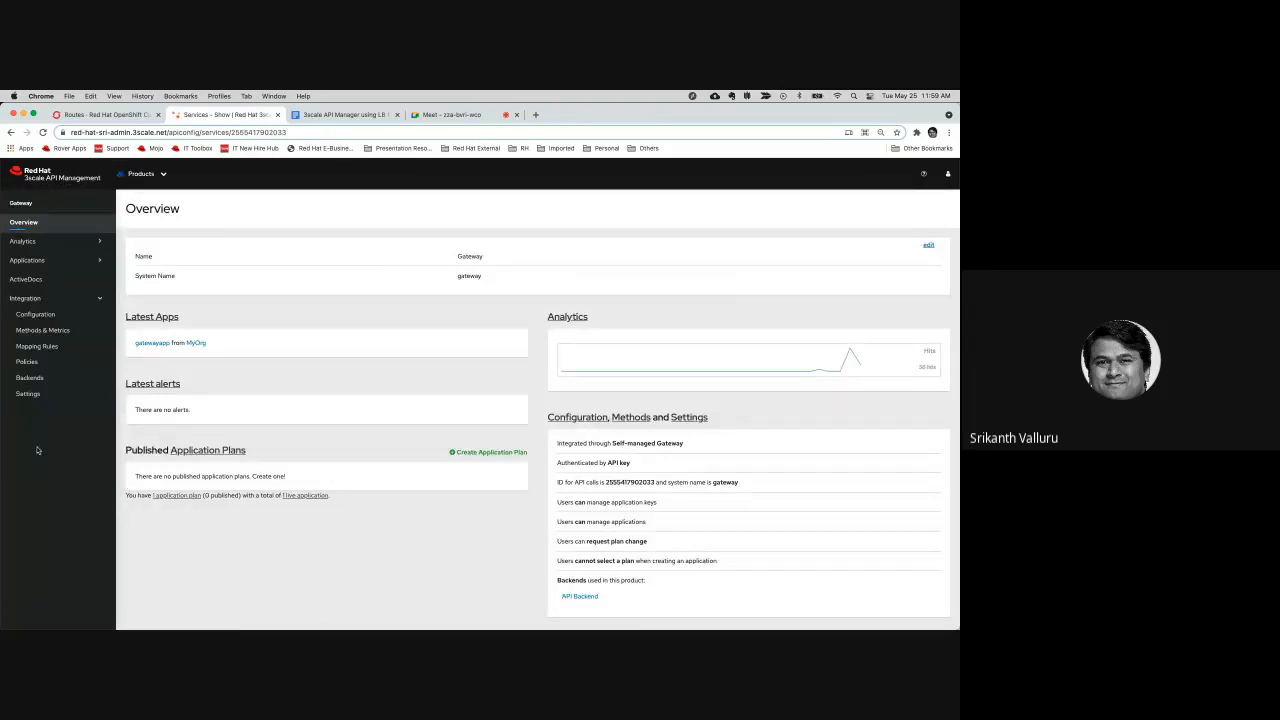
left_click(28, 394)
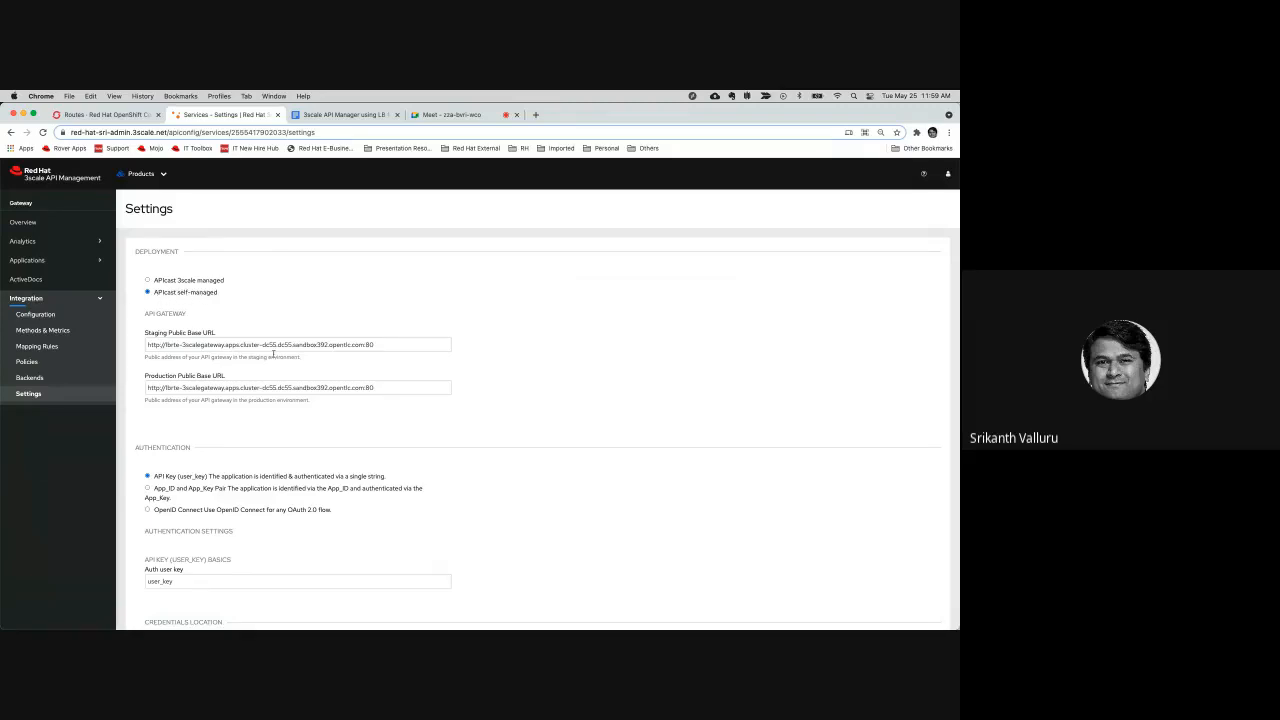
Examine the self-managed APIcast's Staging Public Base URL and the rest of the Gateway product's settings
left_click_drag(403, 344, 128, 343)
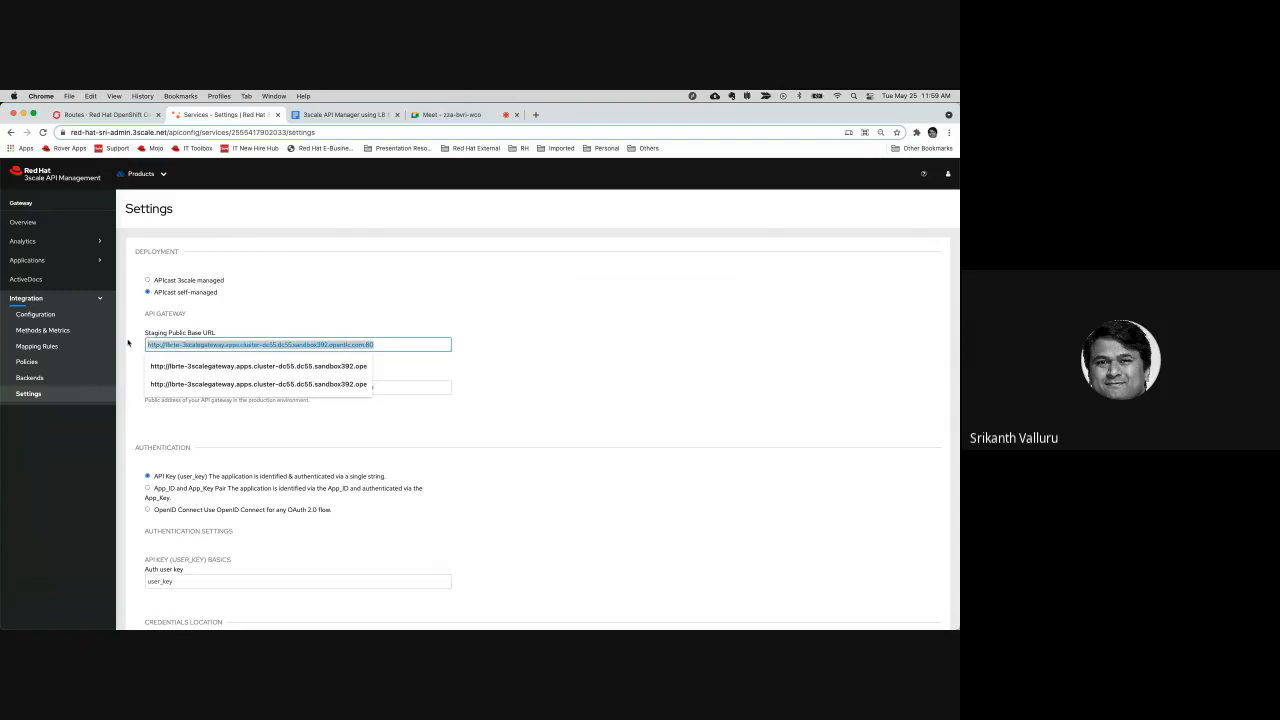
left_click(557, 386)
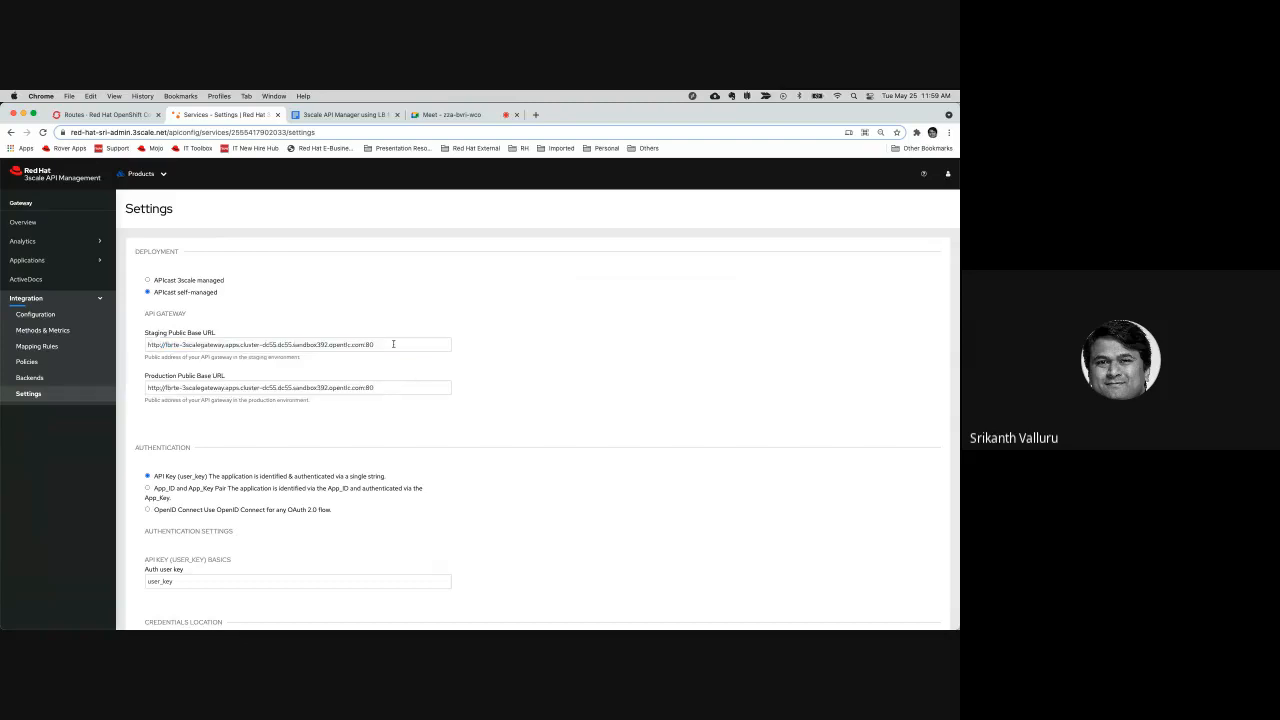
left_click_drag(394, 344, 128, 336)
left_click(634, 448)
scroll(634, 448, "down", 15)
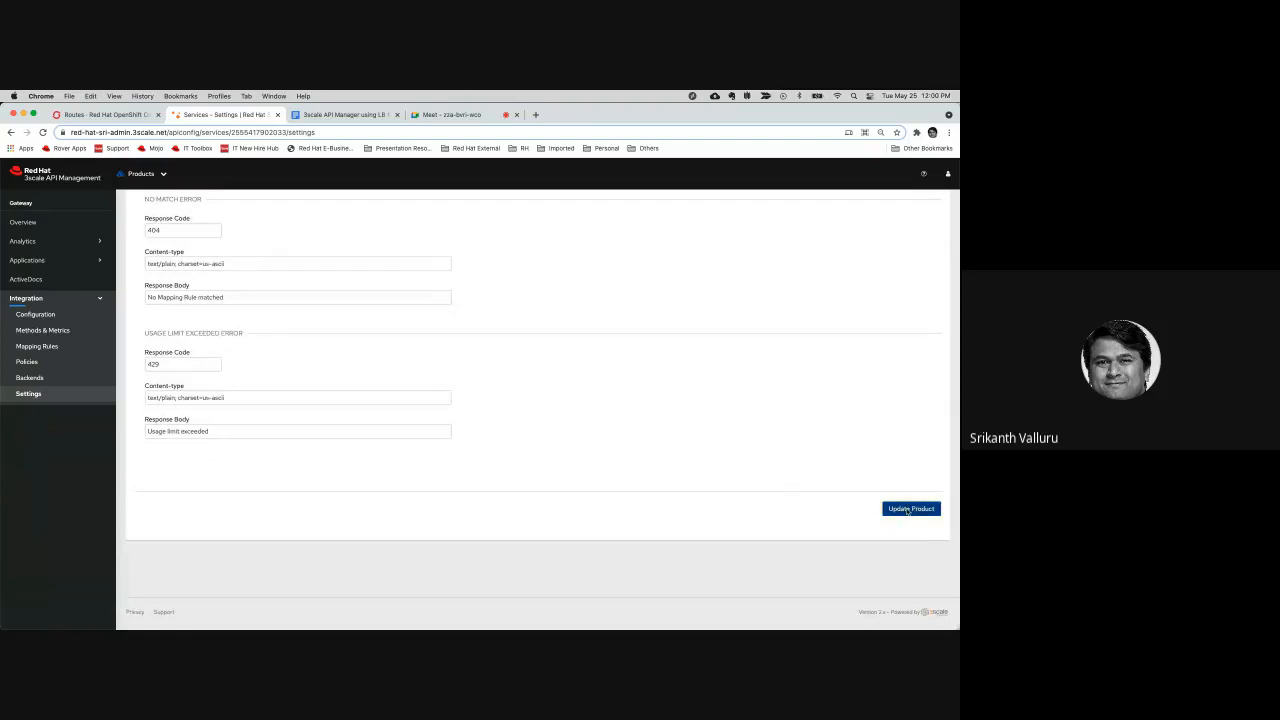
Open the Gateway product's integration configuration and examine the promotion option under APIcast Configuration
left_click(46, 316)
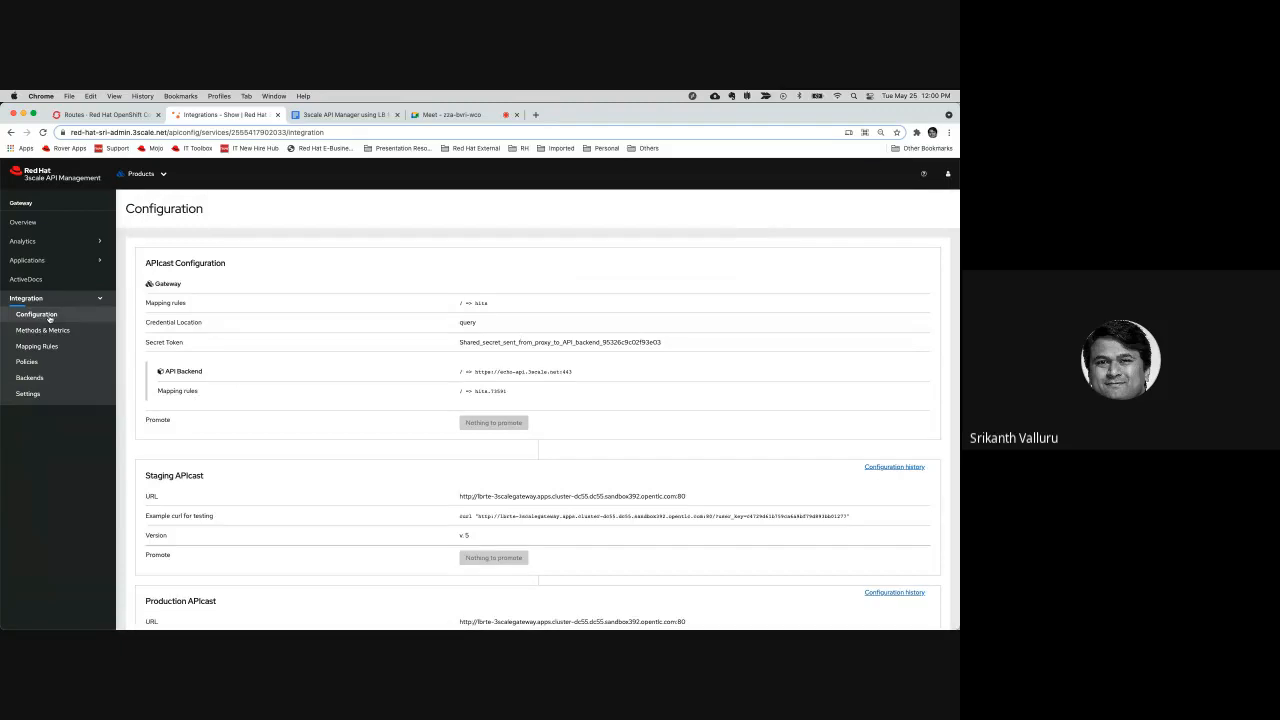
double_click(501, 427)
left_click(506, 432)
Try to update the Gateway product after editing the Authentication Failed Error response body, and check its integration configuration for promotion
left_click(24, 396)
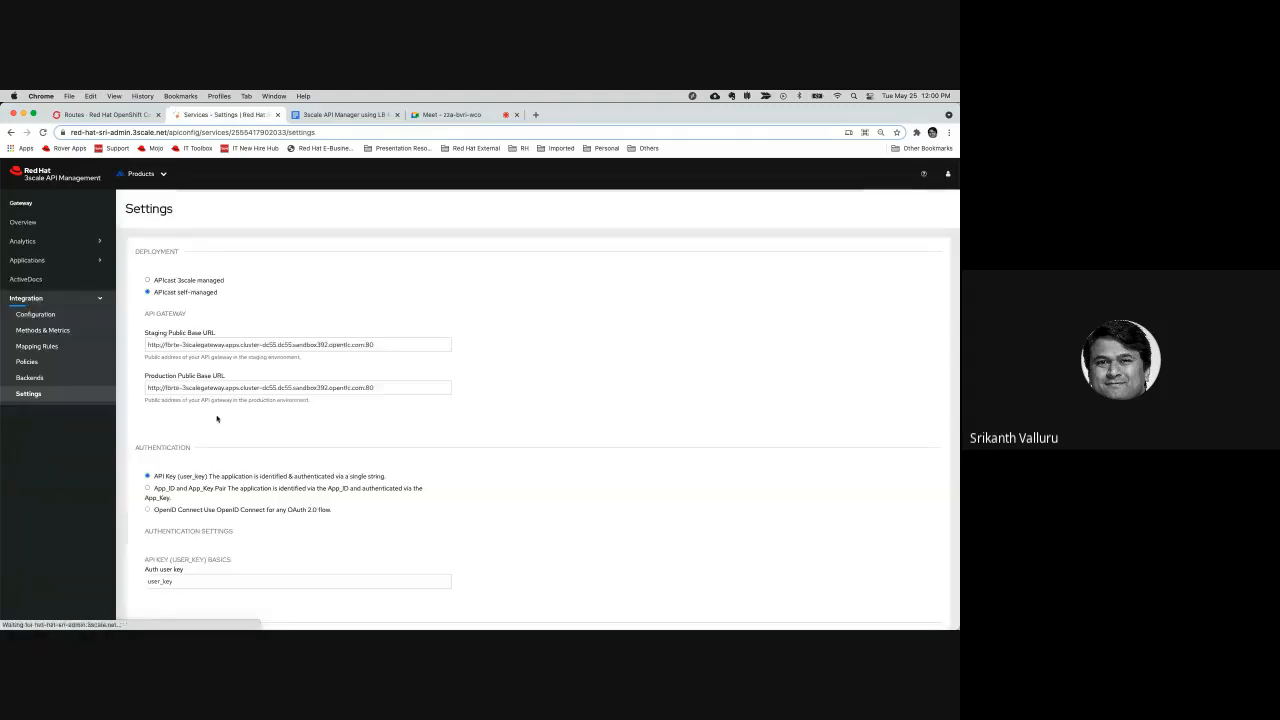
scroll(230, 500, "down", 10)
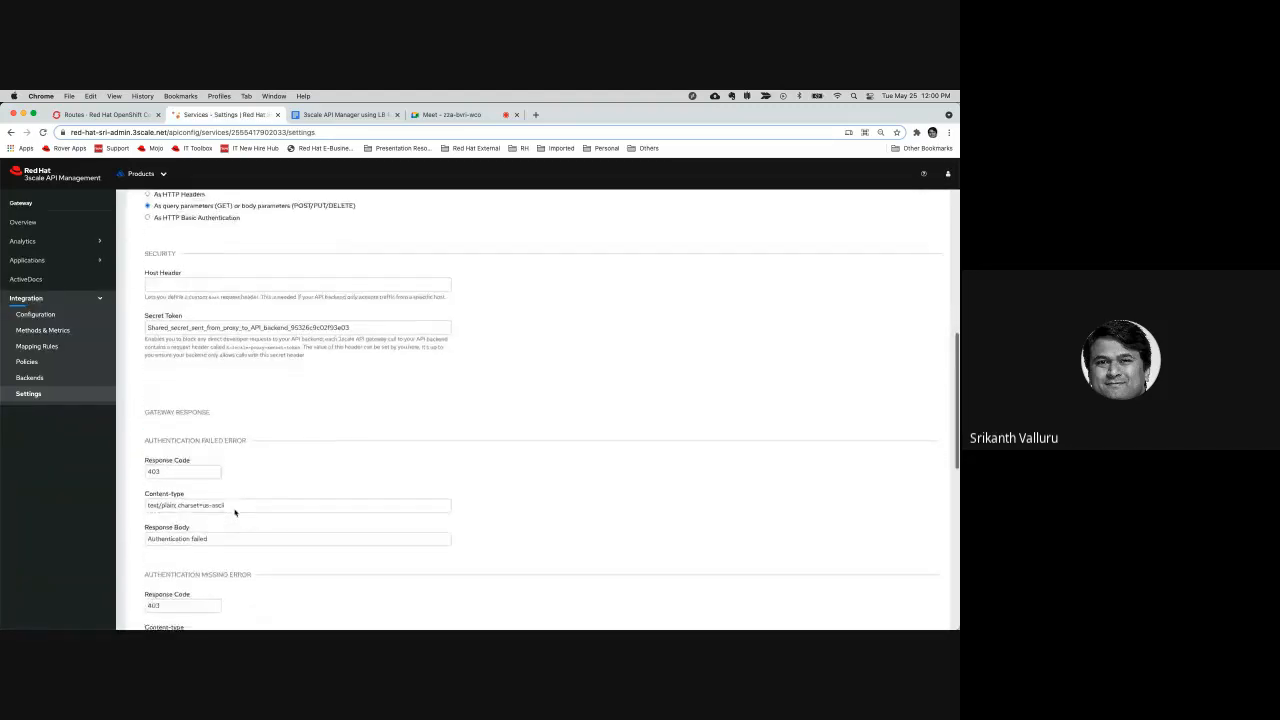
scroll(235, 512, "down", 1)
left_click(220, 521)
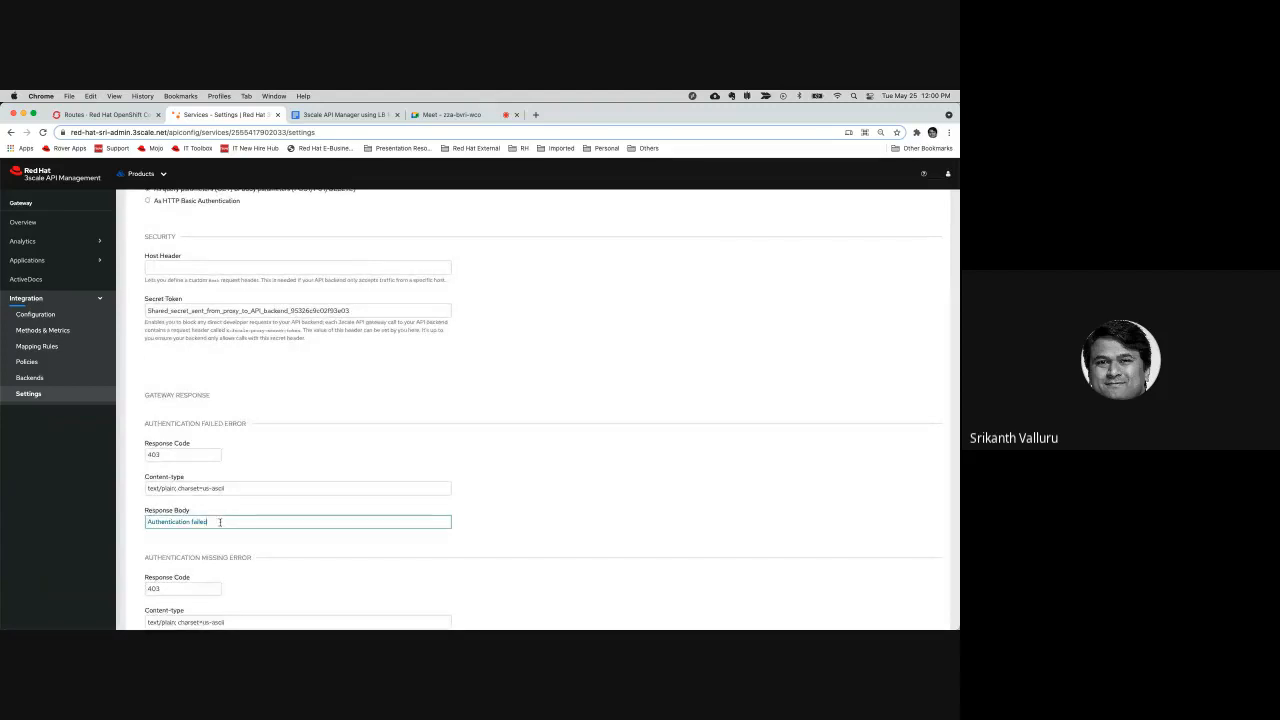
scroll(557, 506, "down", 10)
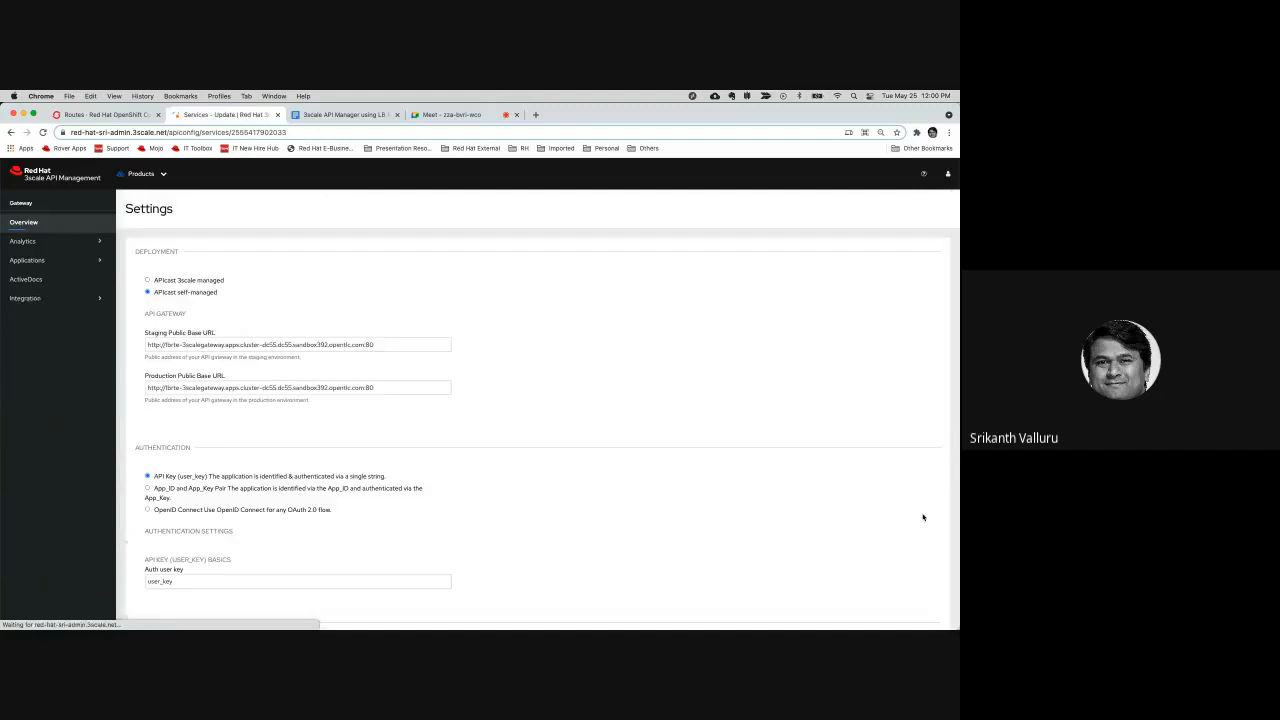
left_click(48, 300)
left_click(38, 316)
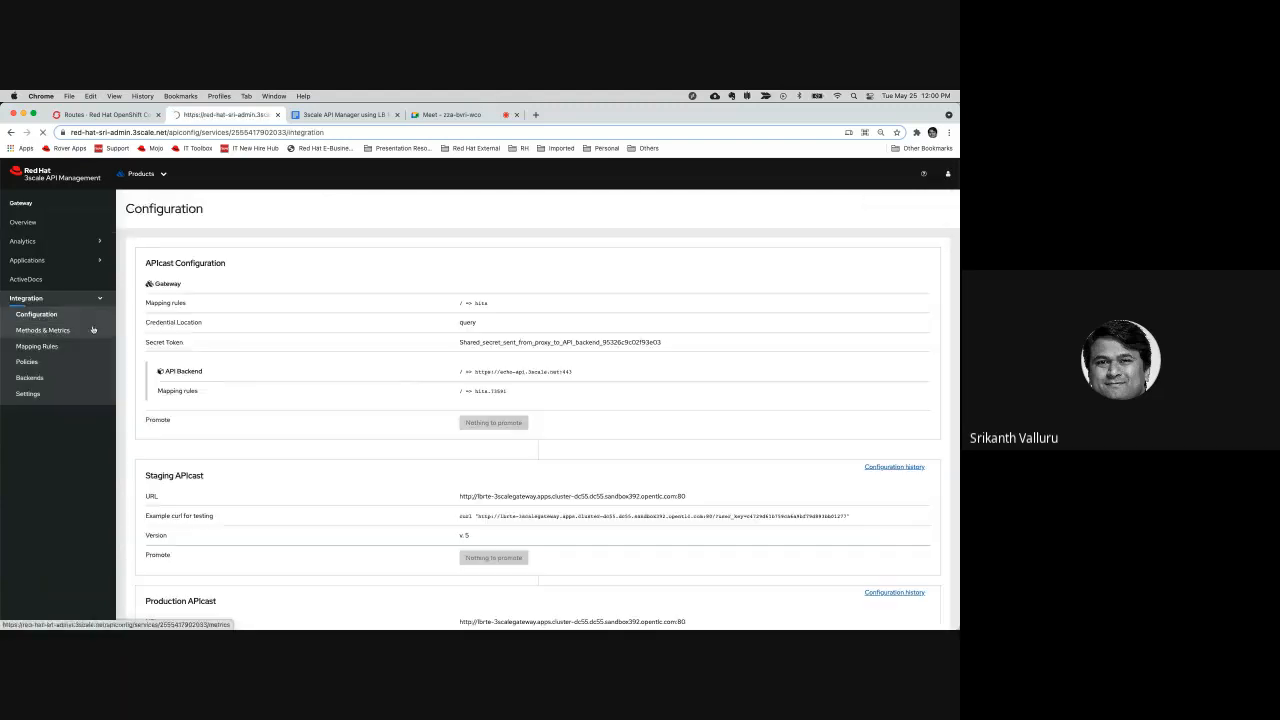
Try to update the Gateway product with the Authentication Missing Error response body changed to "Authentication parameters missing!"
left_click(30, 393)
scroll(325, 394, "down", 5)
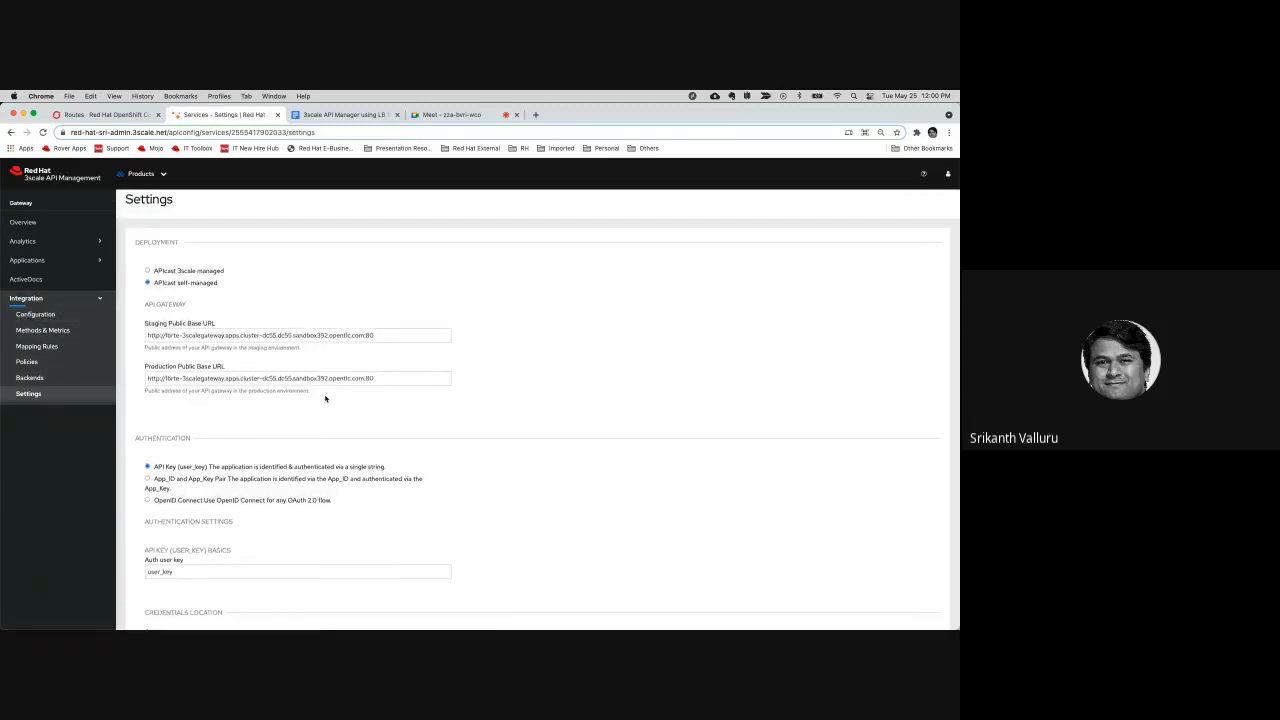
scroll(325, 398, "down", 7)
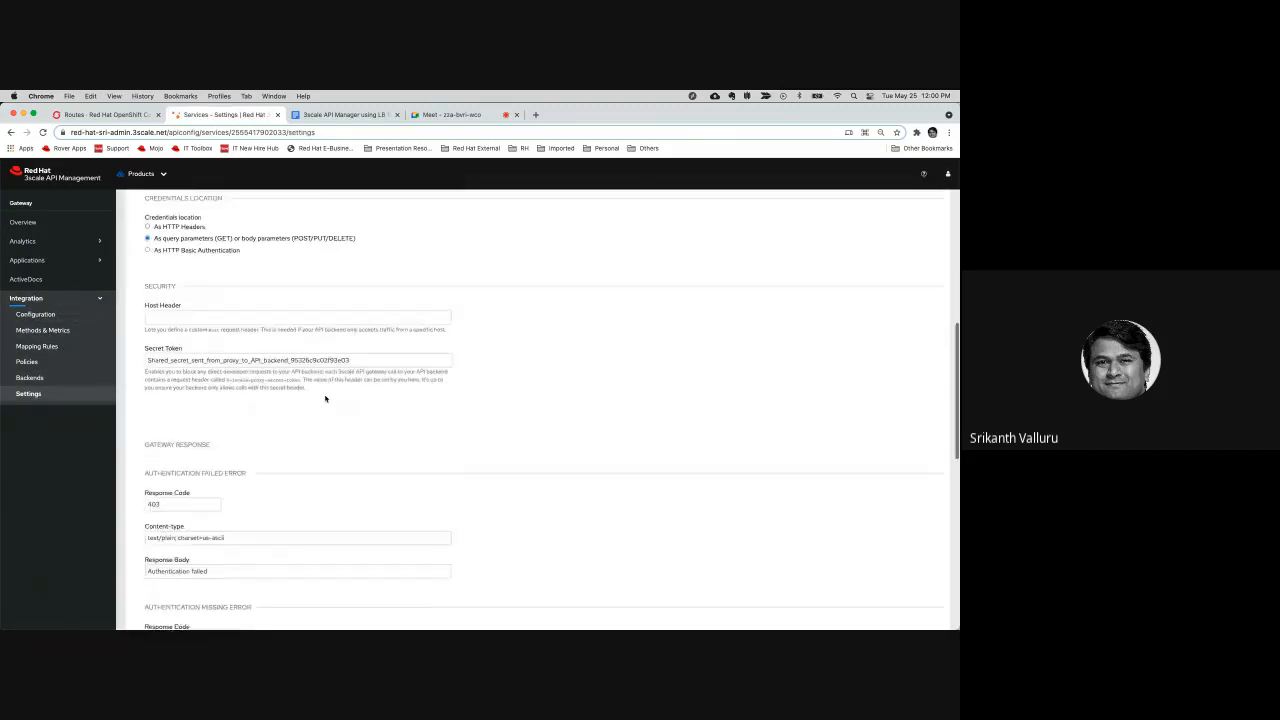
scroll(325, 398, "down", 2)
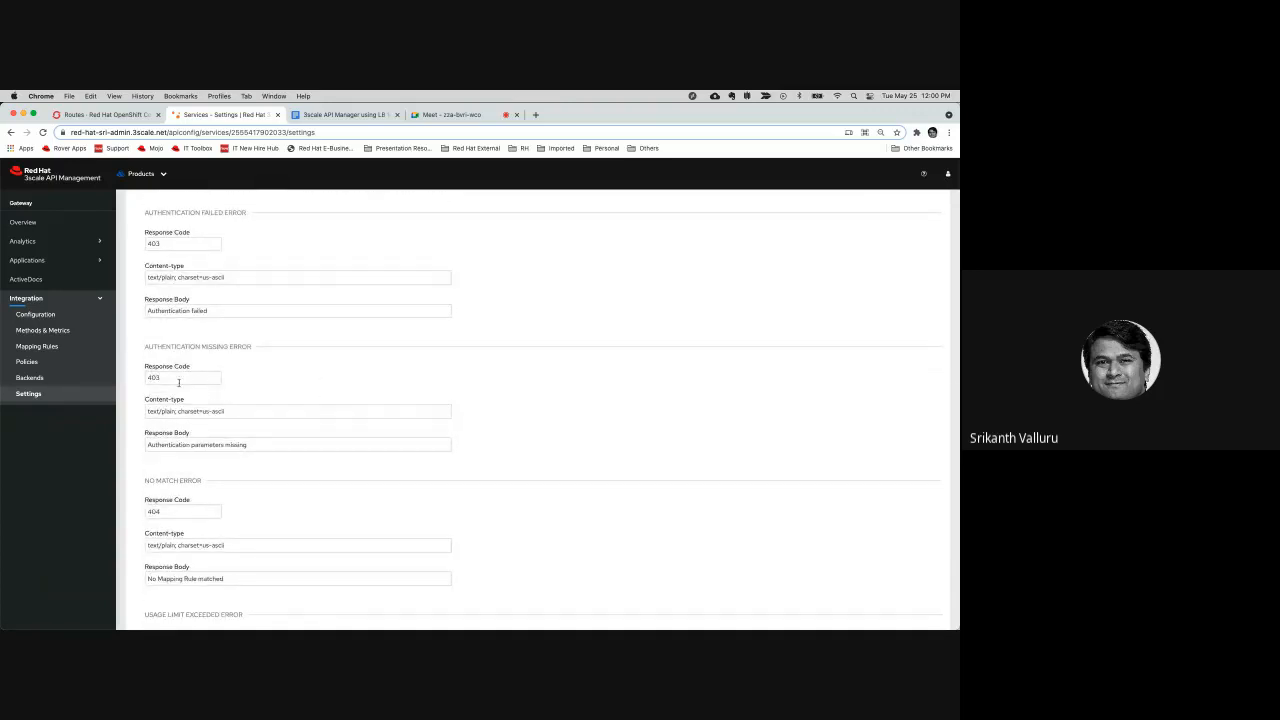
left_click(250, 446)
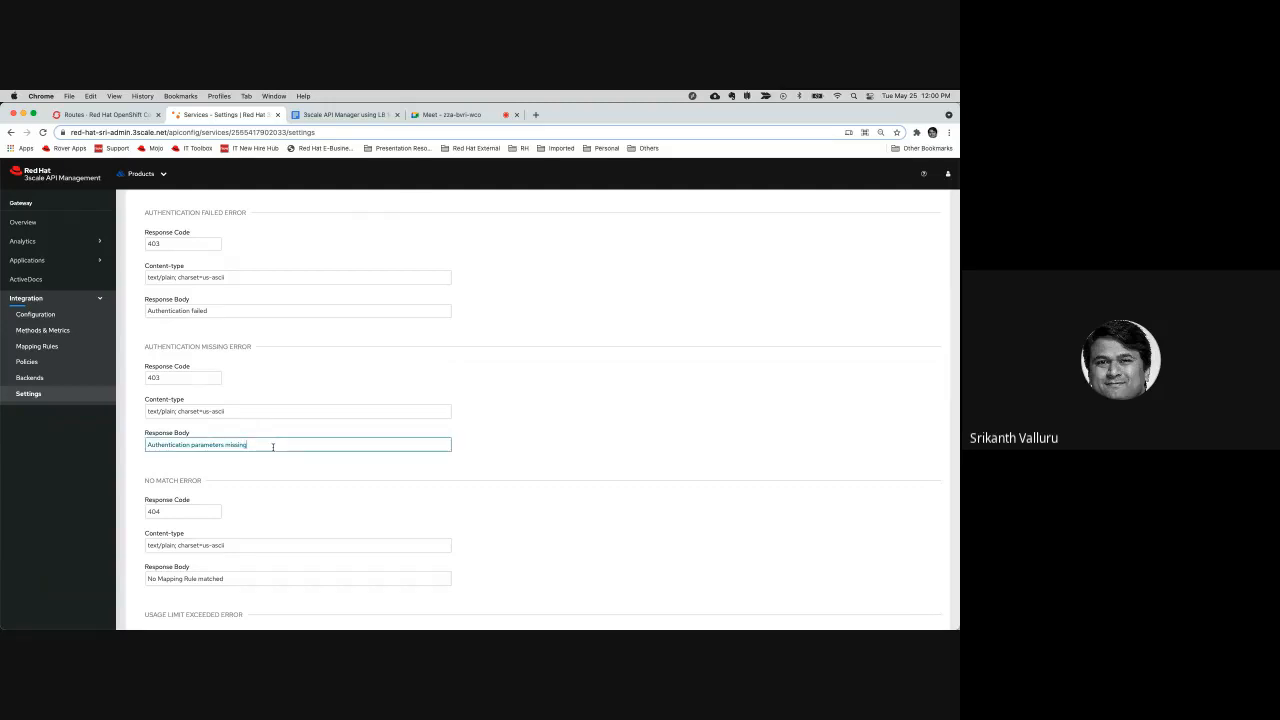
left_click(556, 441)
scroll(600, 460, "down", 5)
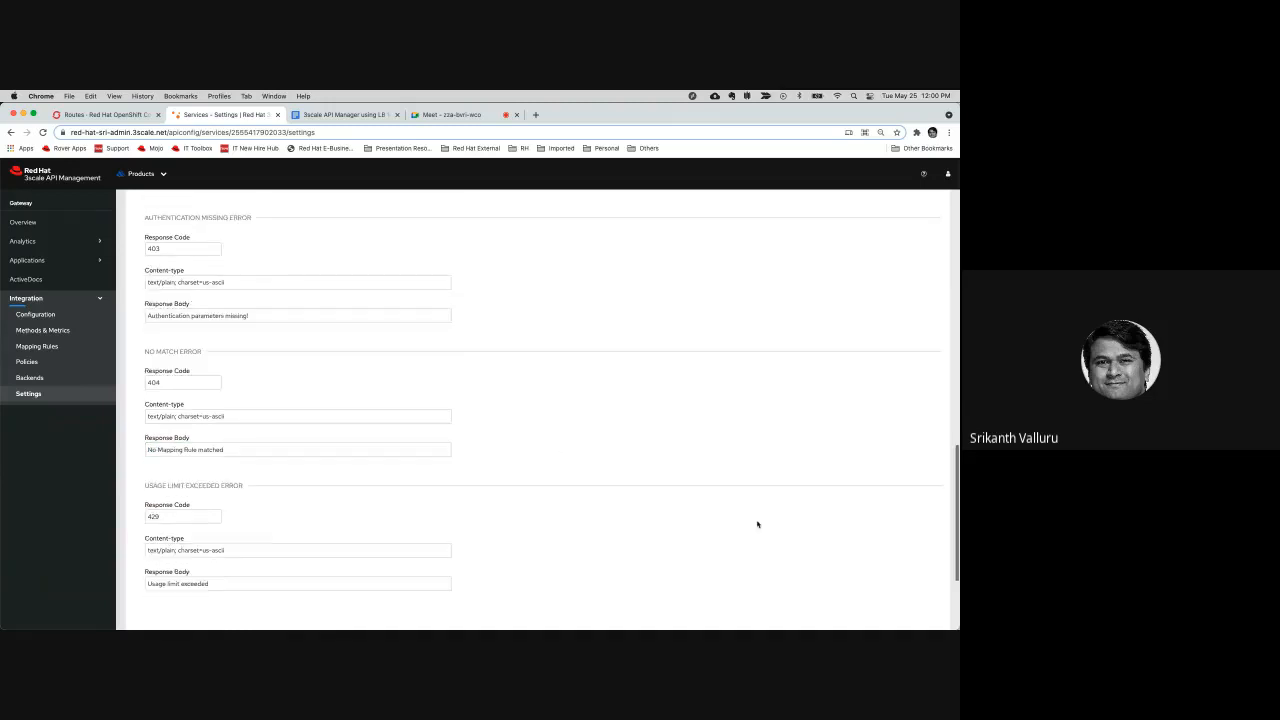
left_click(911, 508)
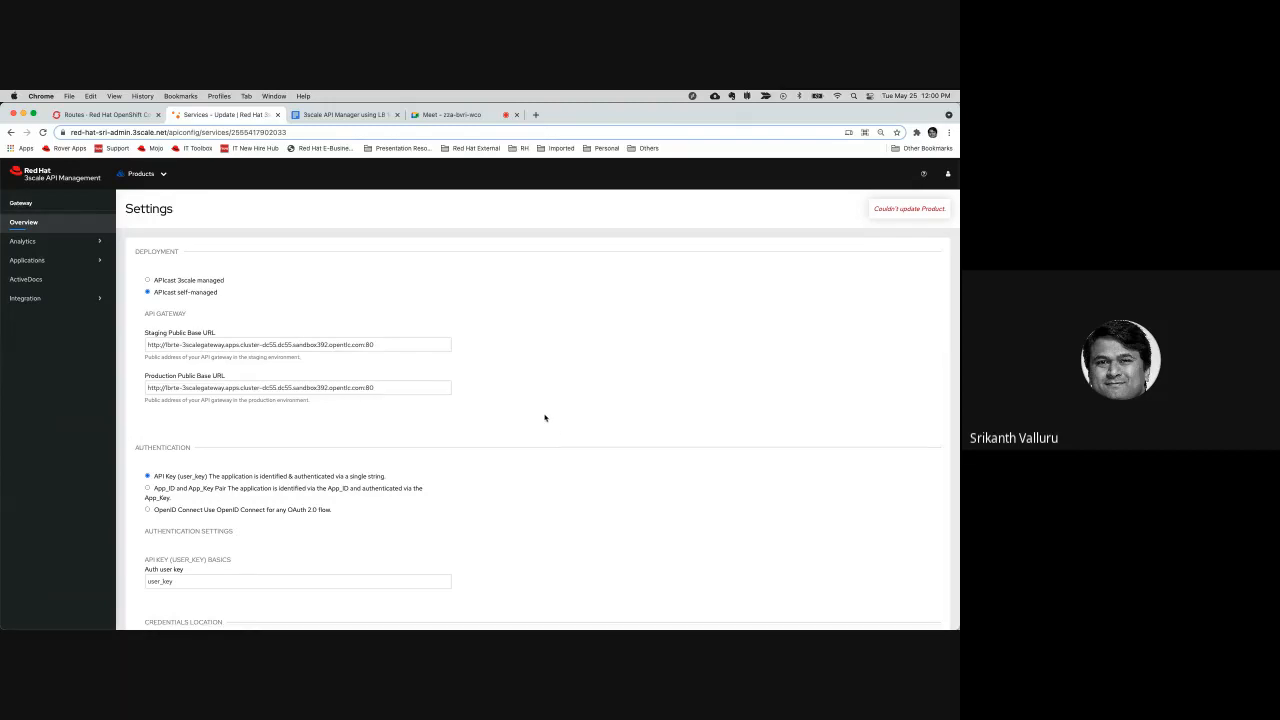
Reopen the Gateway product's integration configuration and copy the Staging APIcast's example curl command
scroll(545, 418, "down", 1)
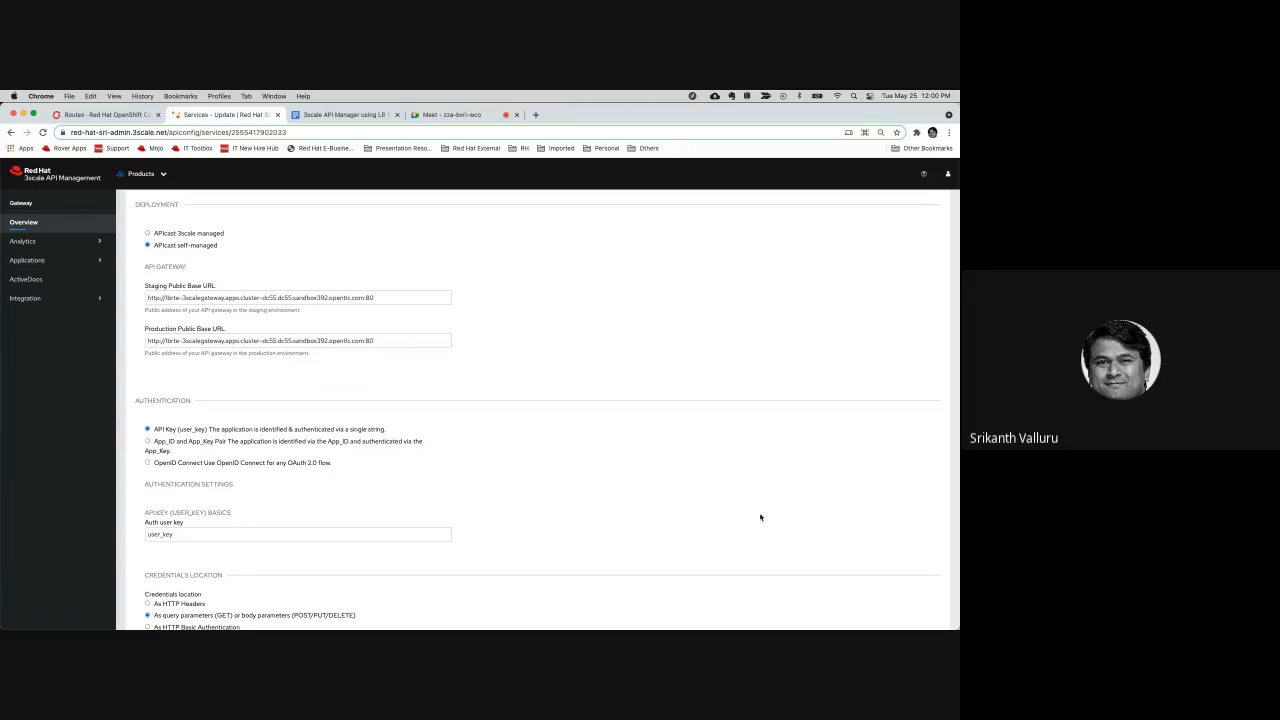
scroll(800, 525, "down", 10)
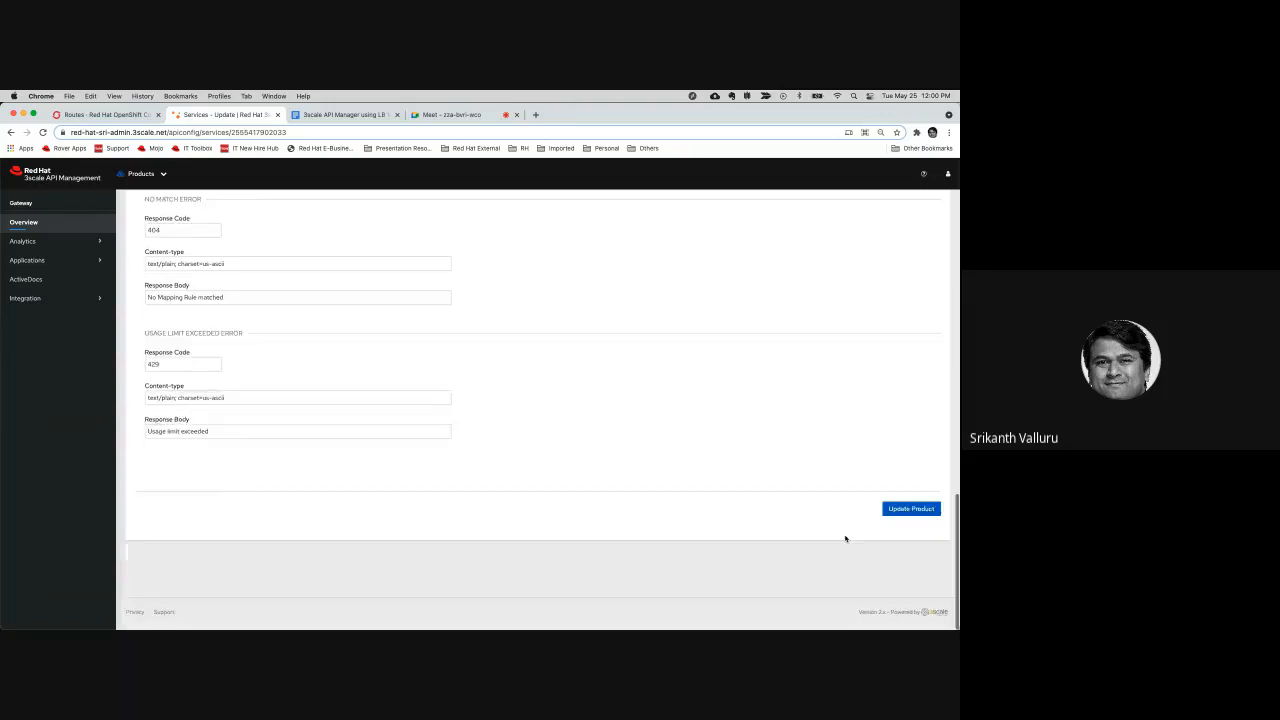
left_click(33, 300)
left_click(42, 316)
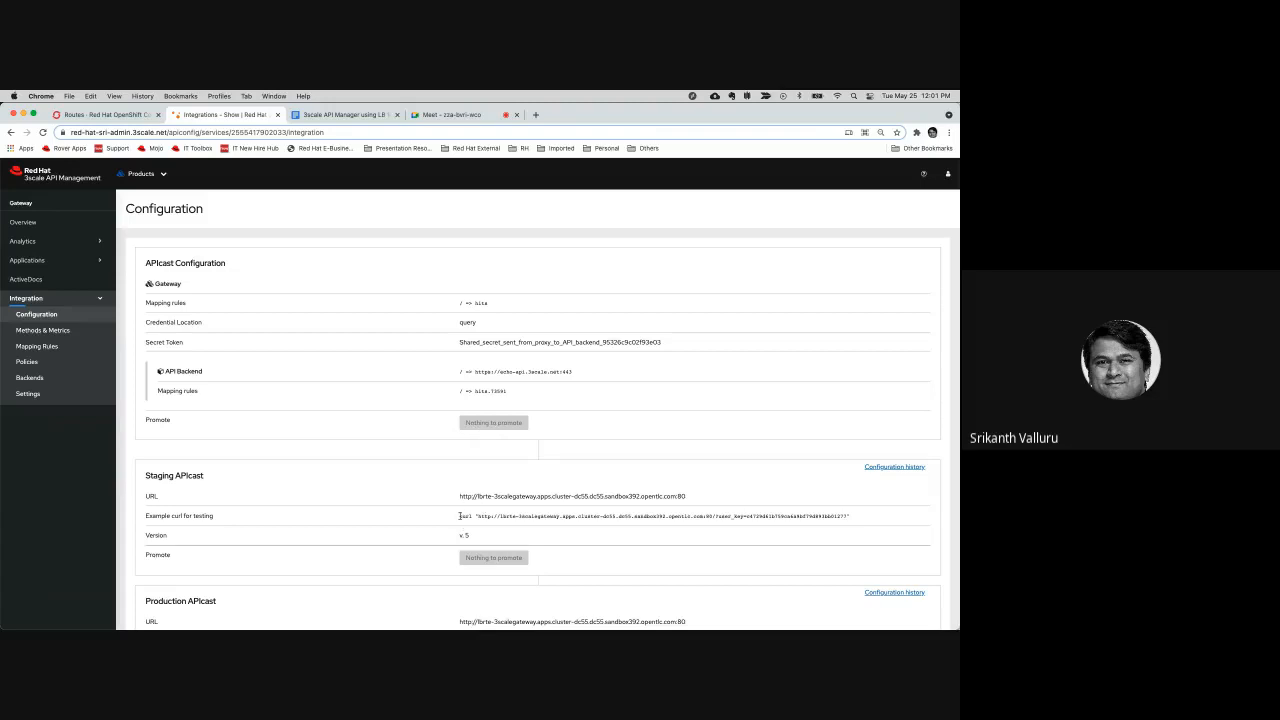
left_click_drag(459, 516, 855, 522)
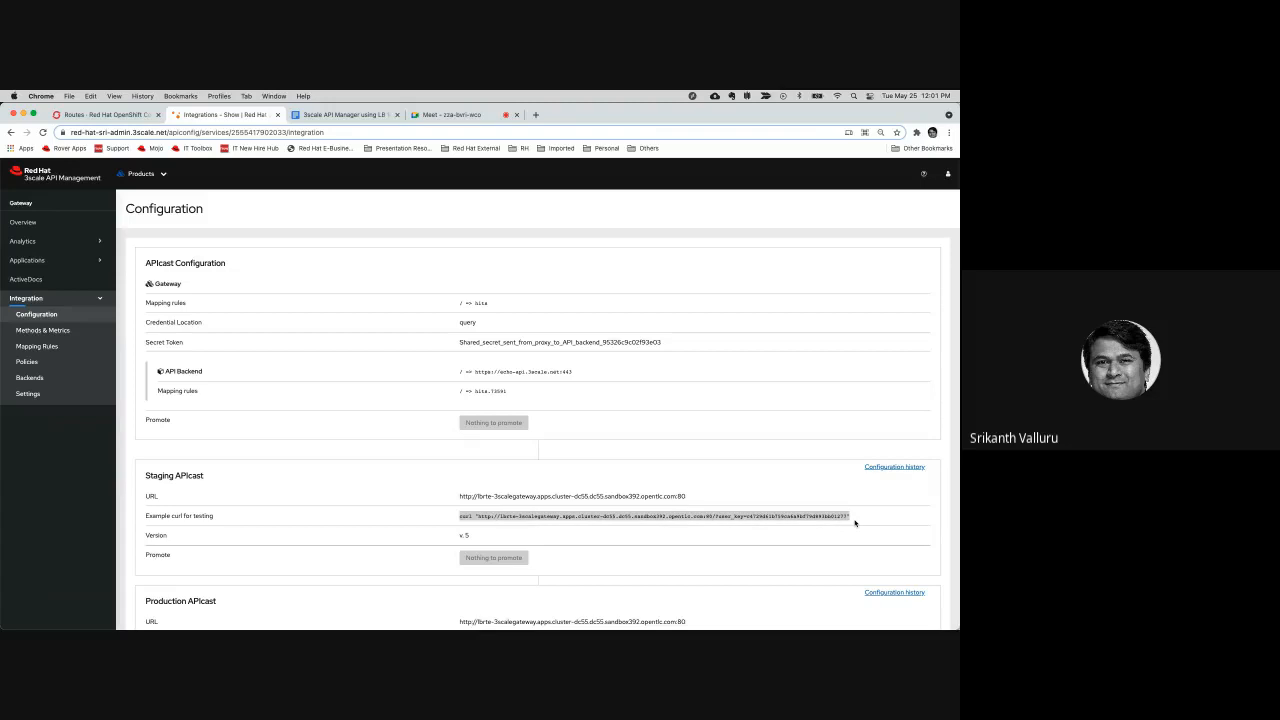
left_click(549, 517)
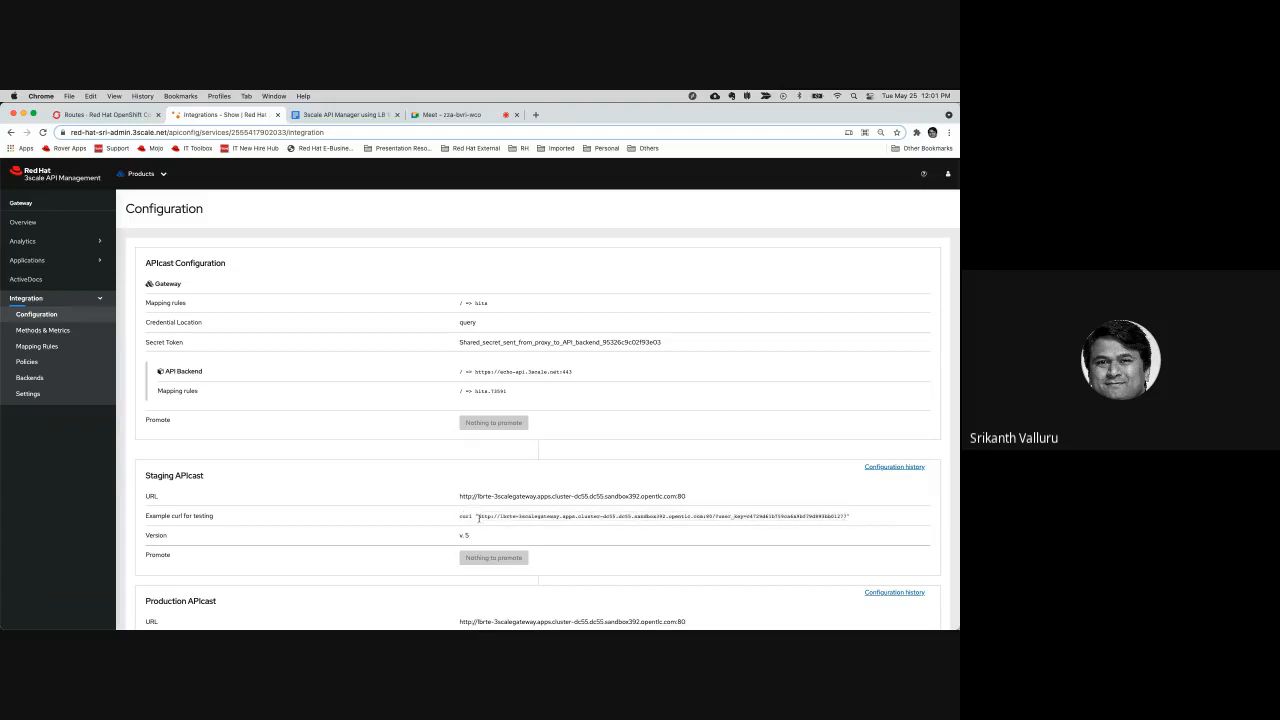
left_click_drag(459, 517, 850, 519)
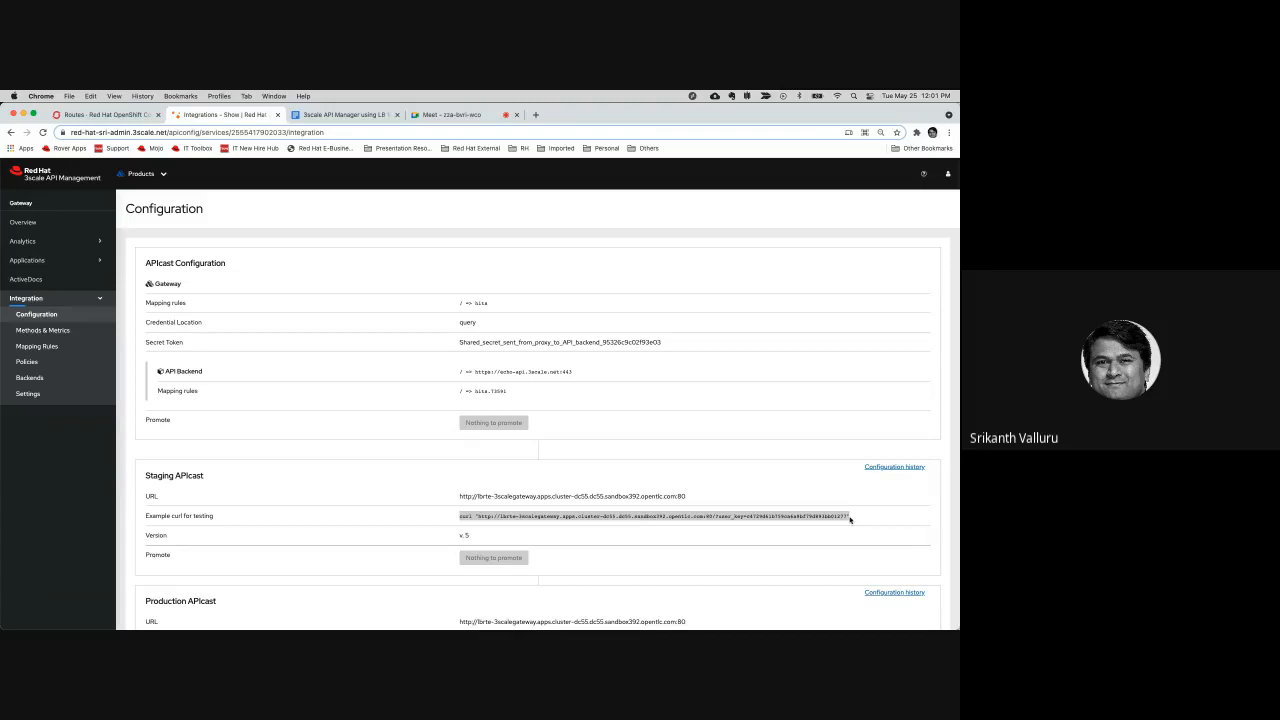
left_click(535, 522)
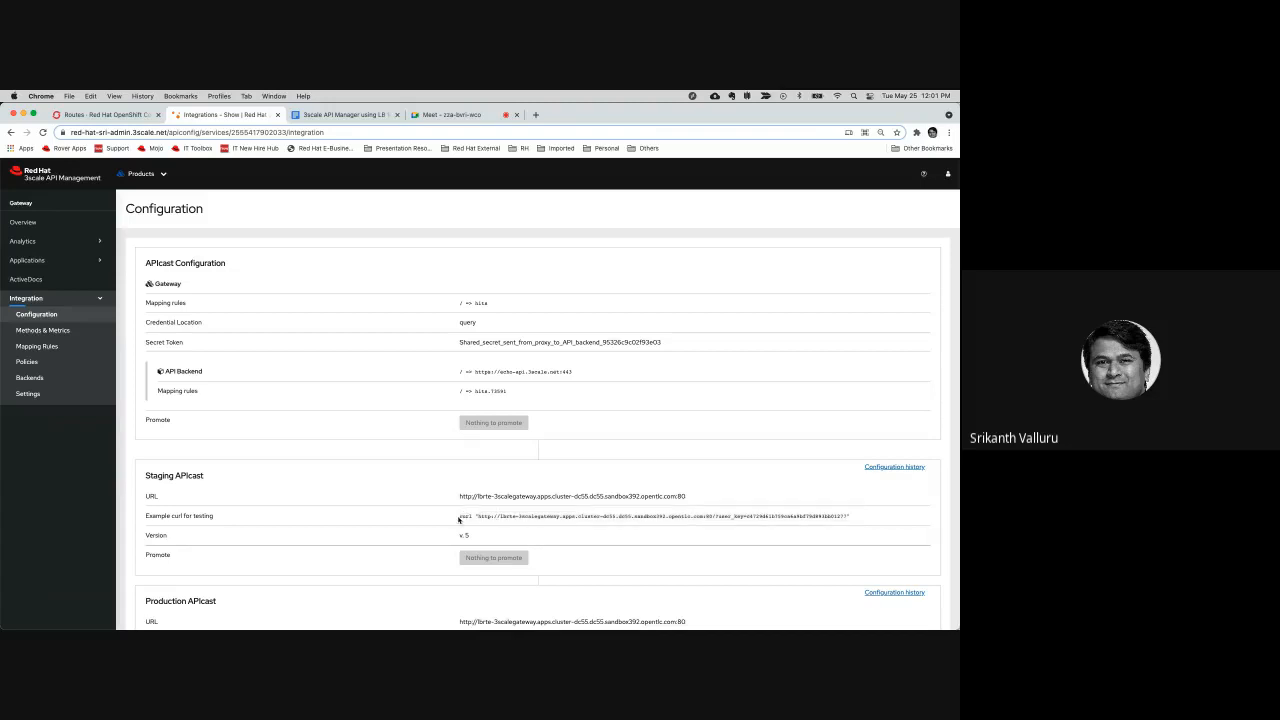
left_click_drag(459, 517, 877, 519)
key("super+c")
Switch to the Terminal, run the copied curl command with its user key on a cleared screen, and examine the HTTP_FORWARDED address
key("super+Tab")
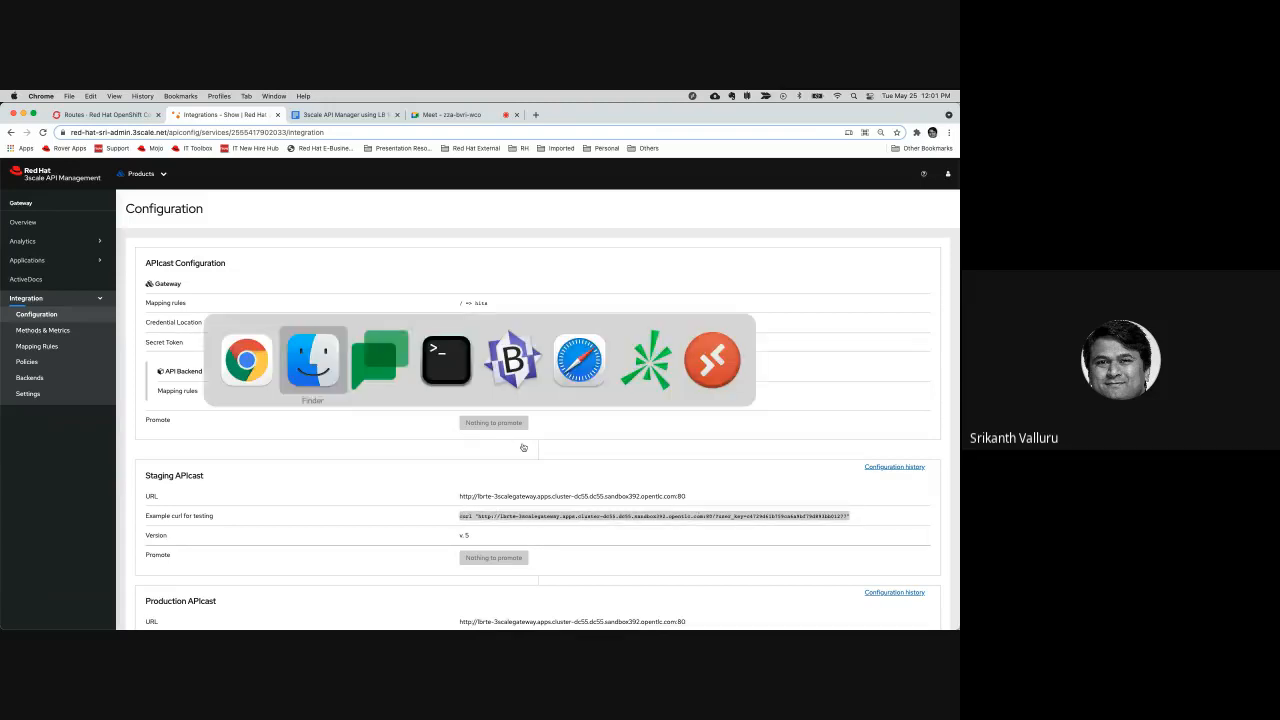
key("super+Tab")
key("super+Tab")
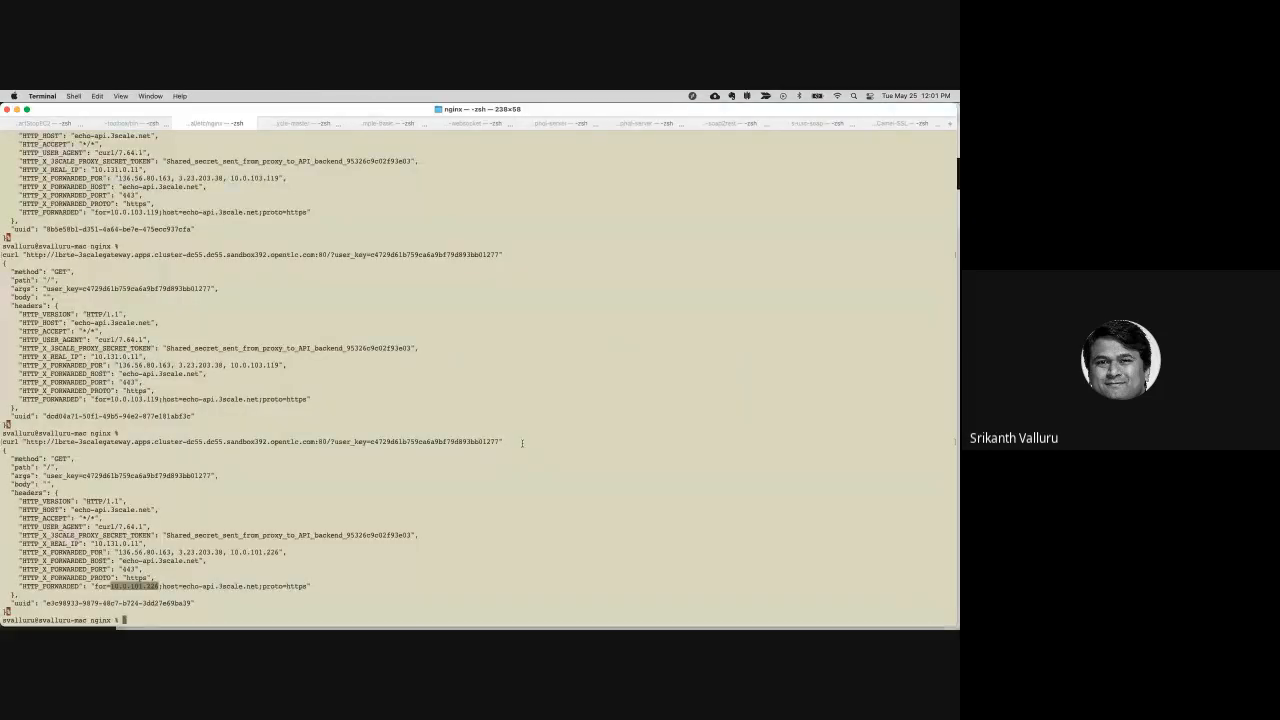
key("super+k")
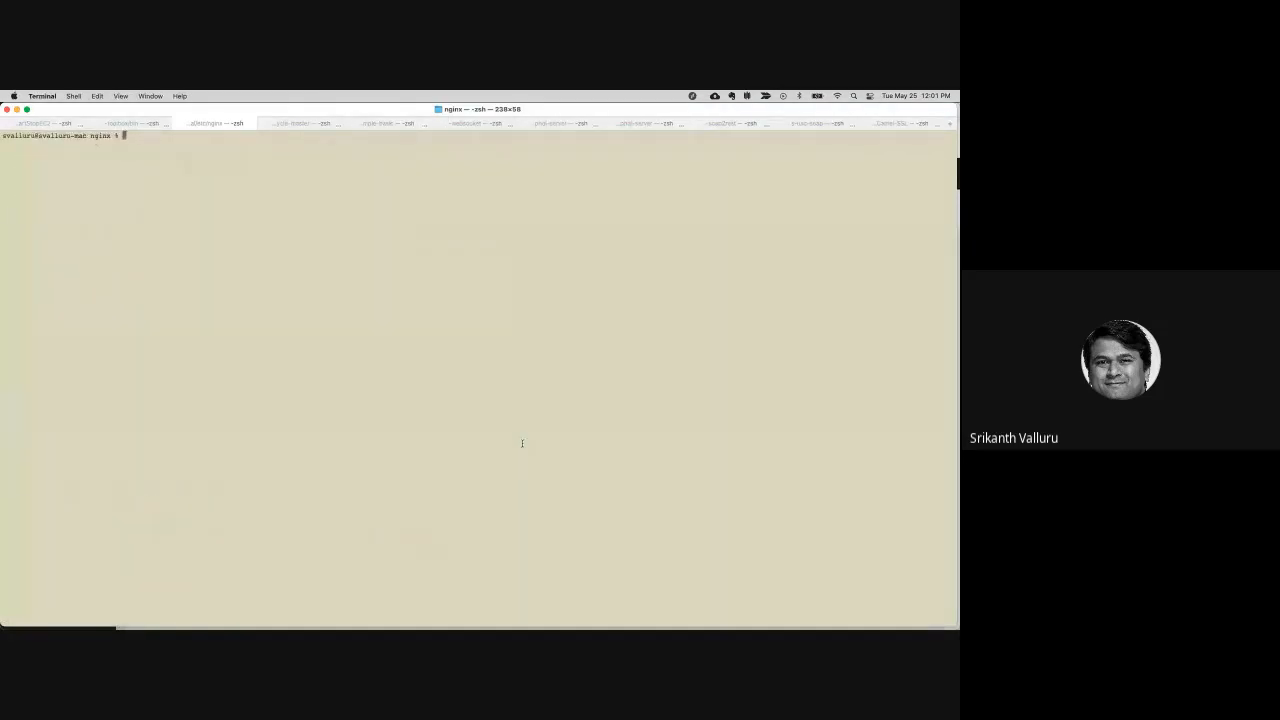
key("super+v")
key("Return")
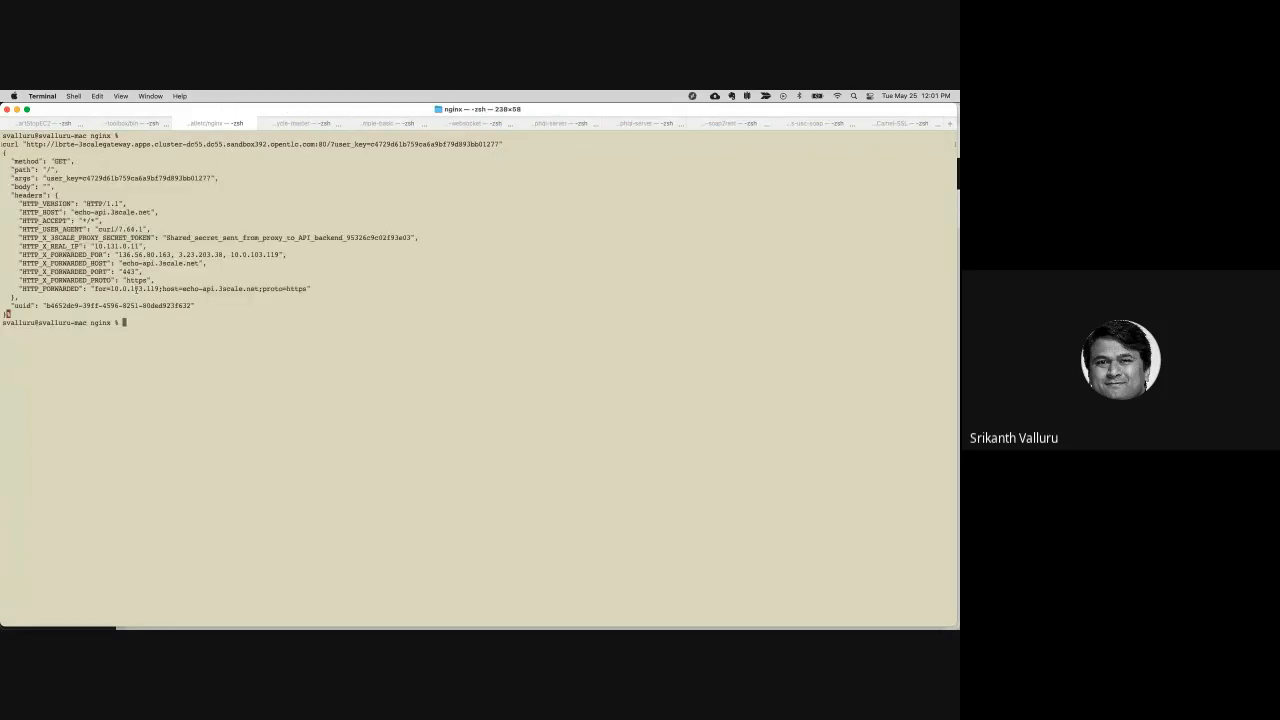
left_click_drag(157, 288, 111, 288)
left_click(239, 324)
Rerun the same curl command three times, examining the HTTP_FORWARDED address in each response
key("Up")
key("Return")
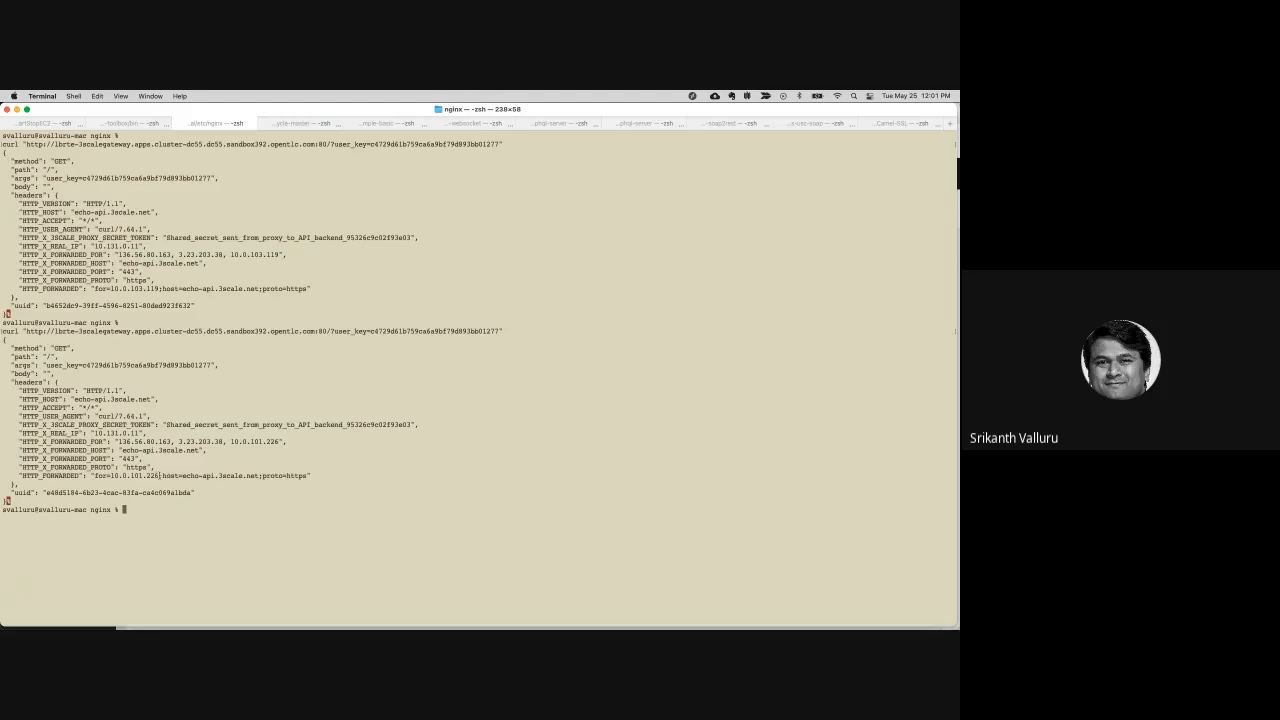
left_click_drag(160, 476, 110, 476)
left_click(453, 486)
key("Up")
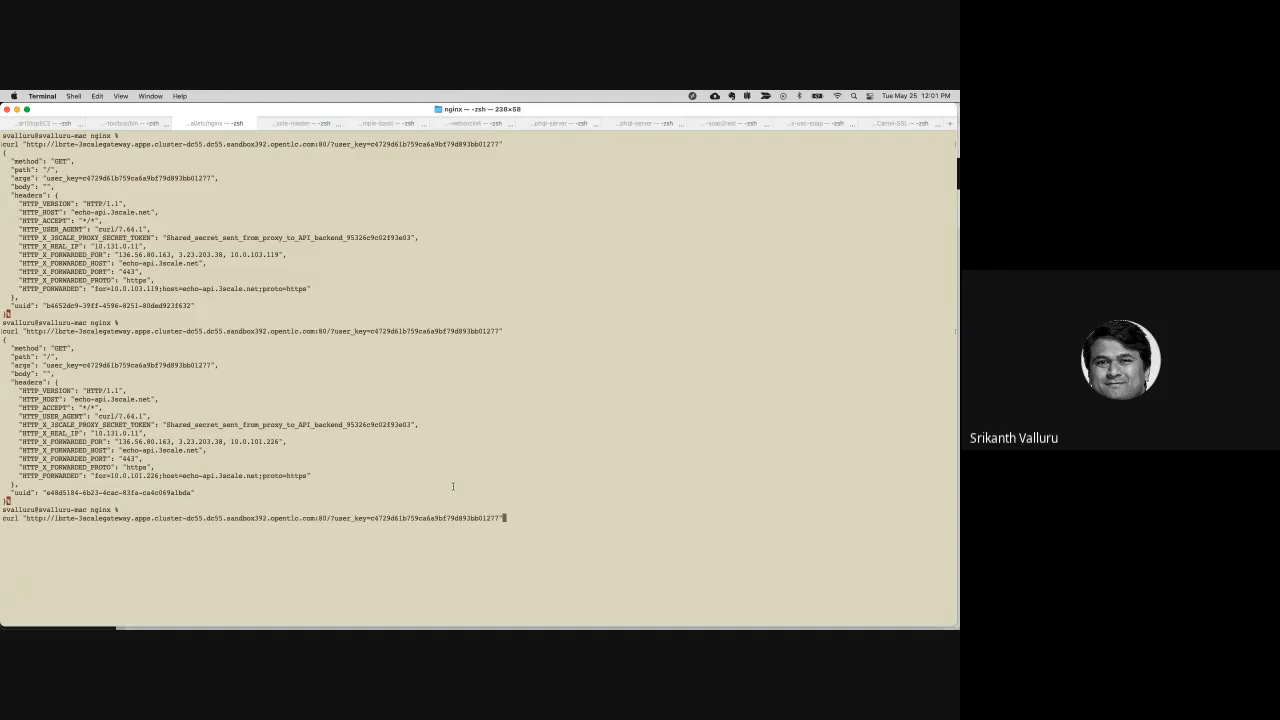
key("Return")
double_click(150, 586)
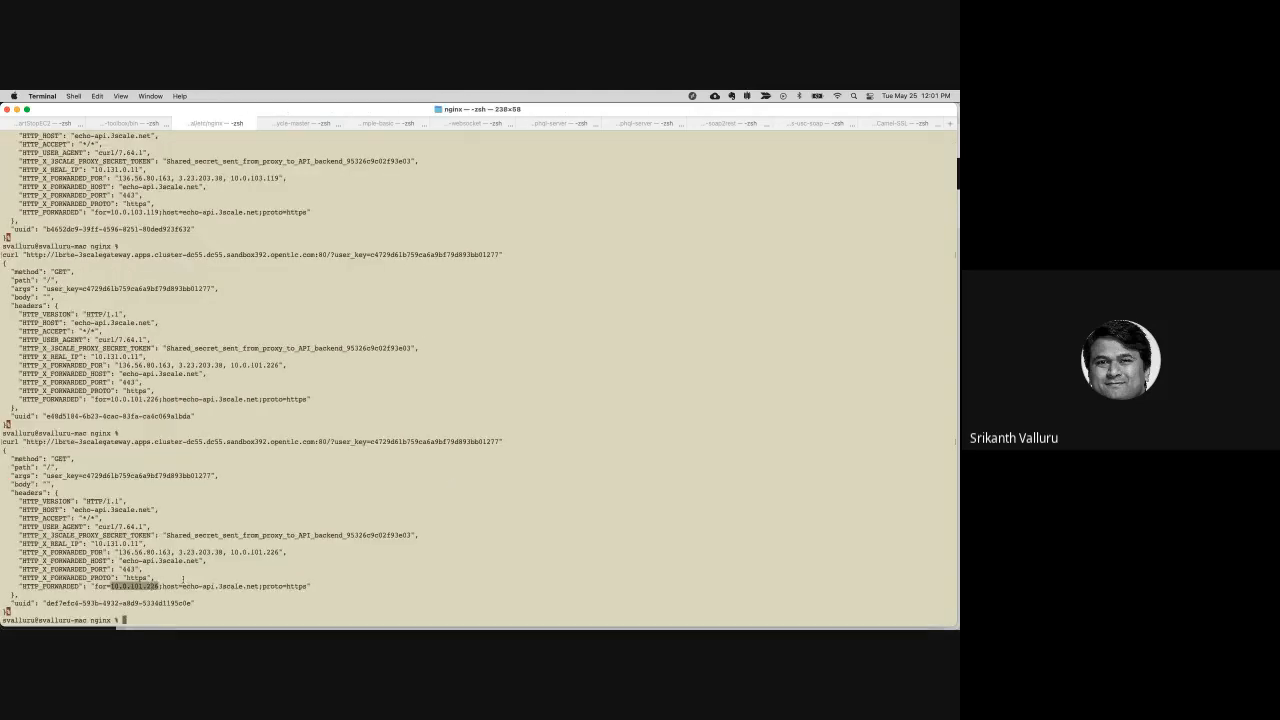
key("Up")
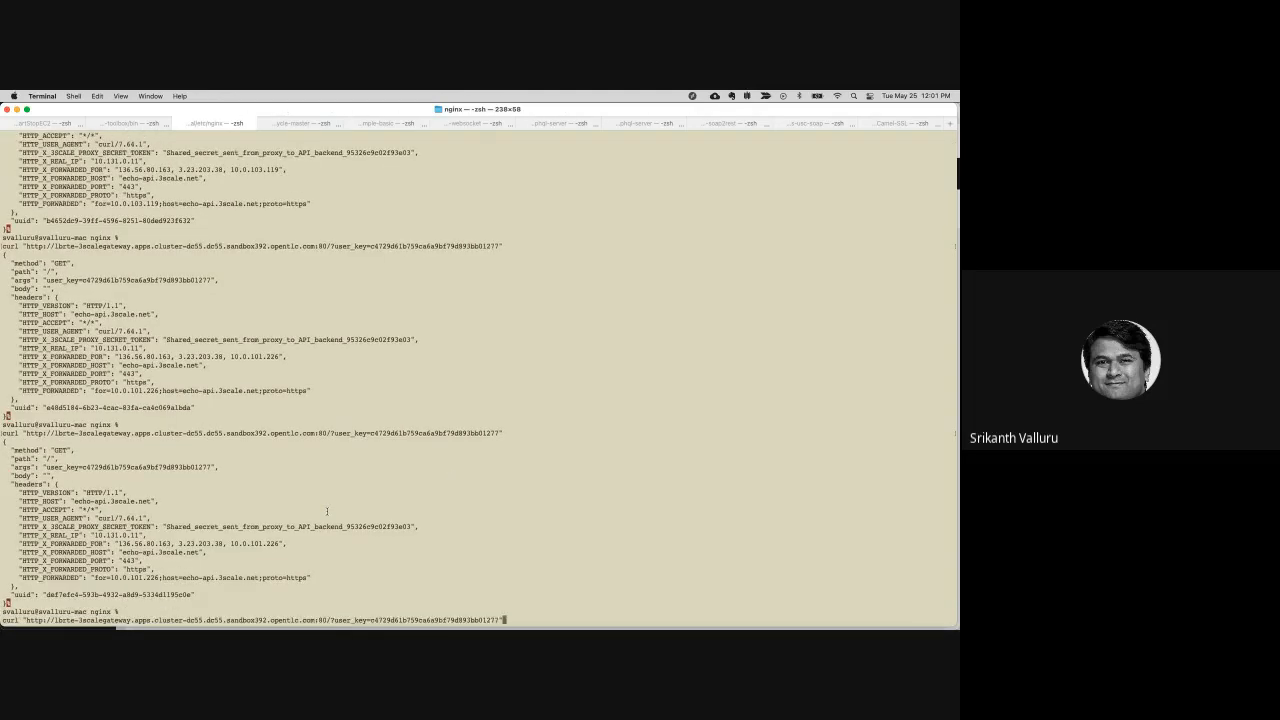
key("Return")
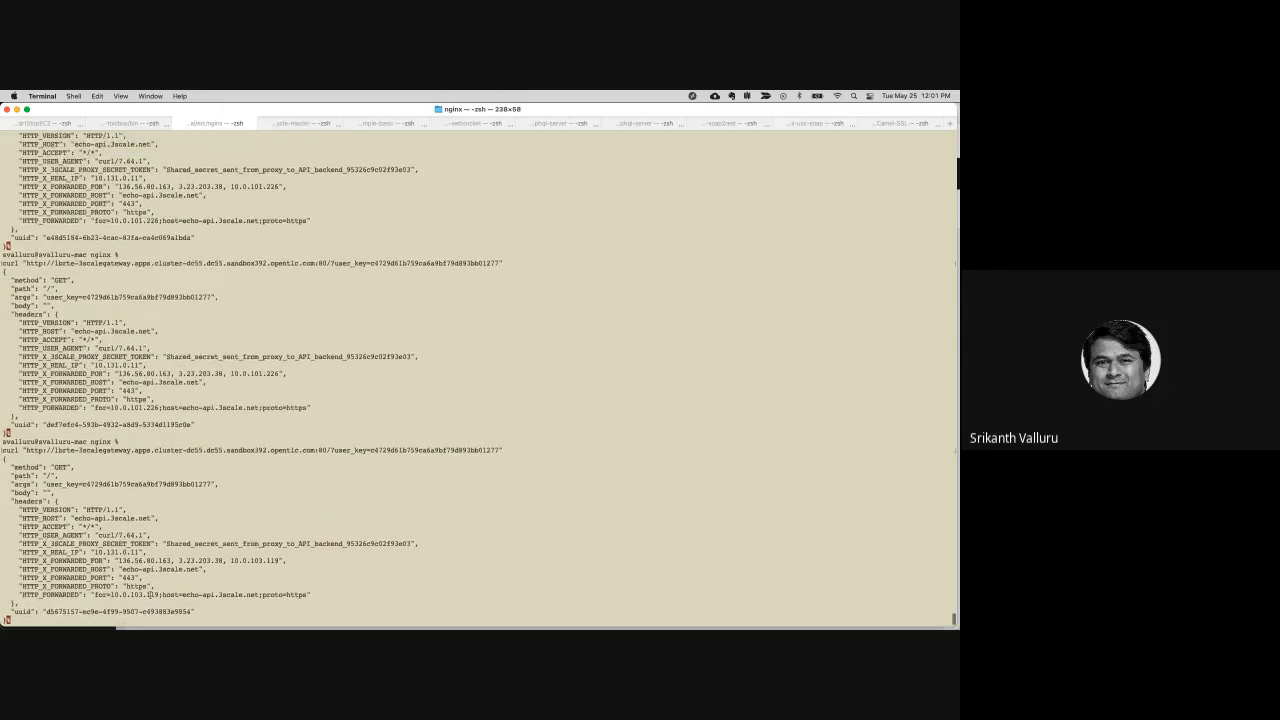
double_click(152, 595)
Switch to the OpenShift console in Chrome and list the 3scalegateway project's pods
key("super+Tab")
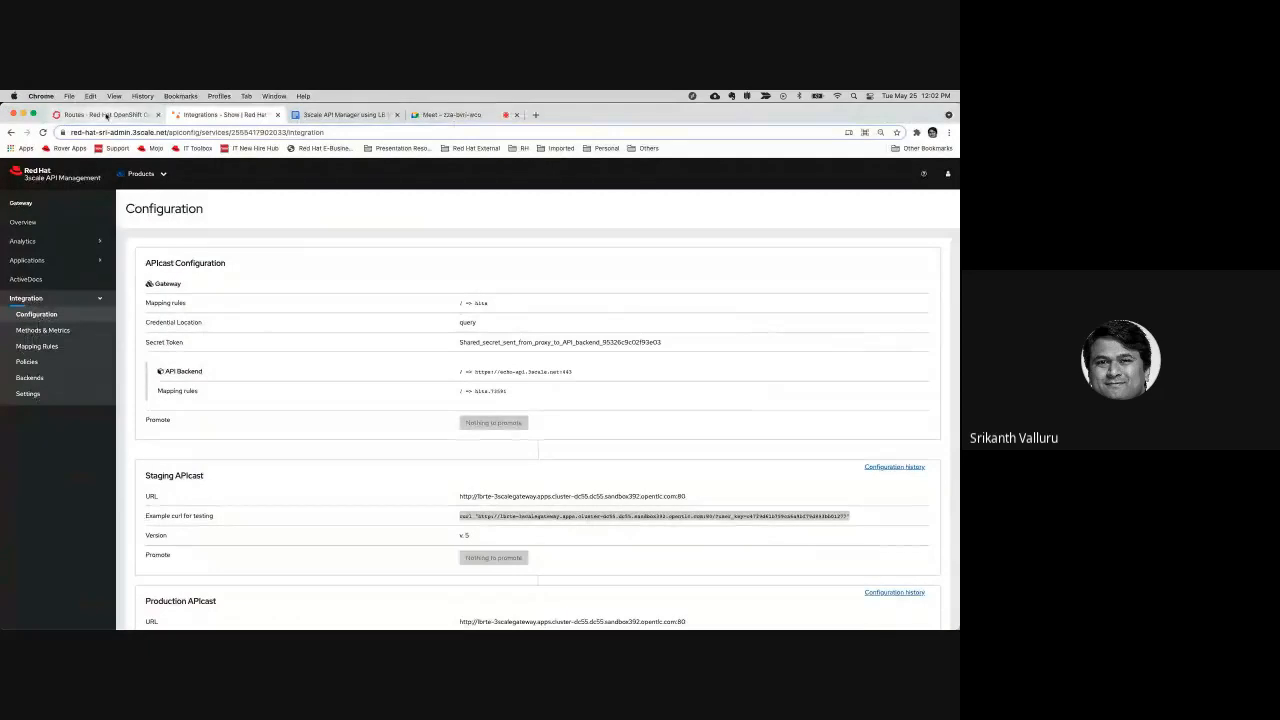
left_click(108, 116)
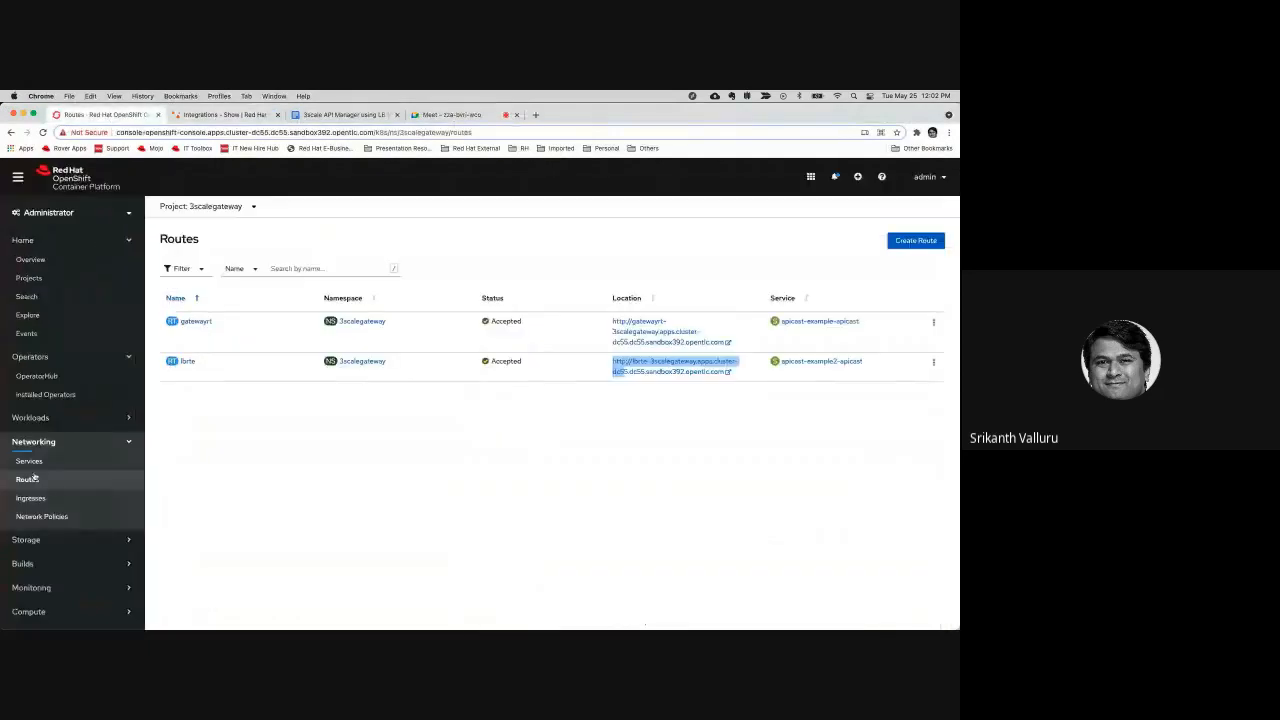
scroll(48, 492, "down", 1)
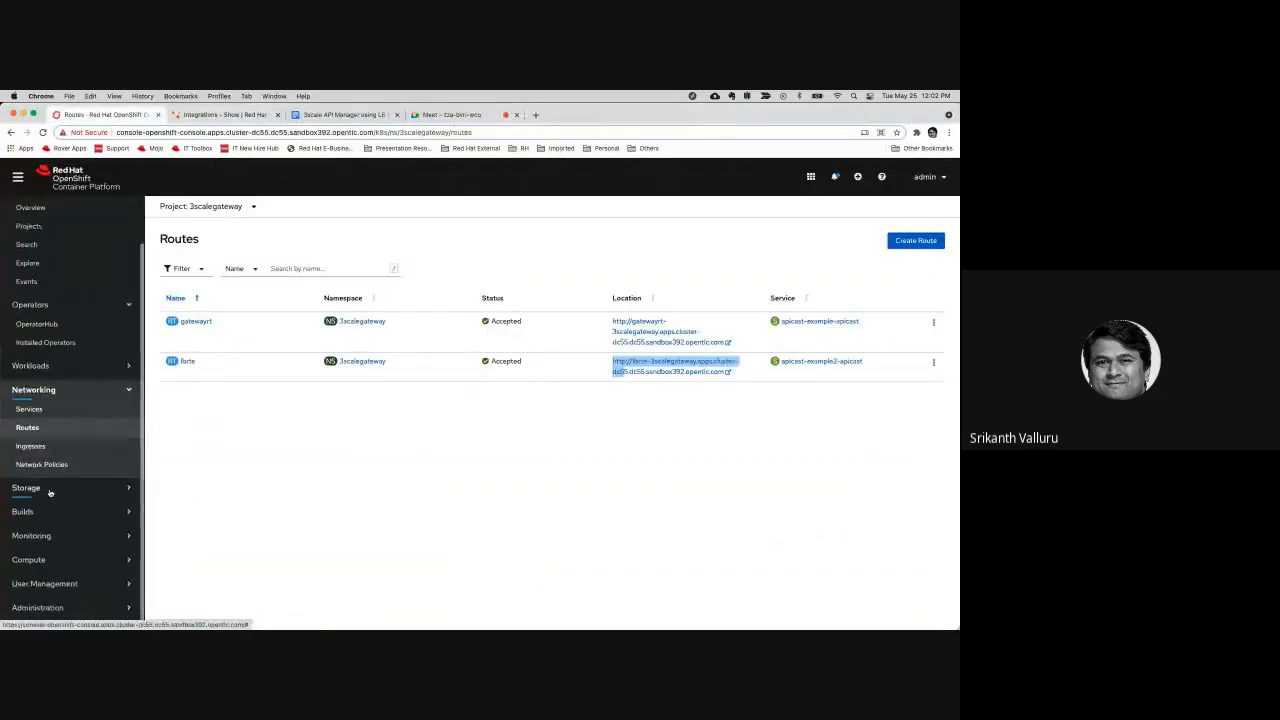
left_click(30, 366)
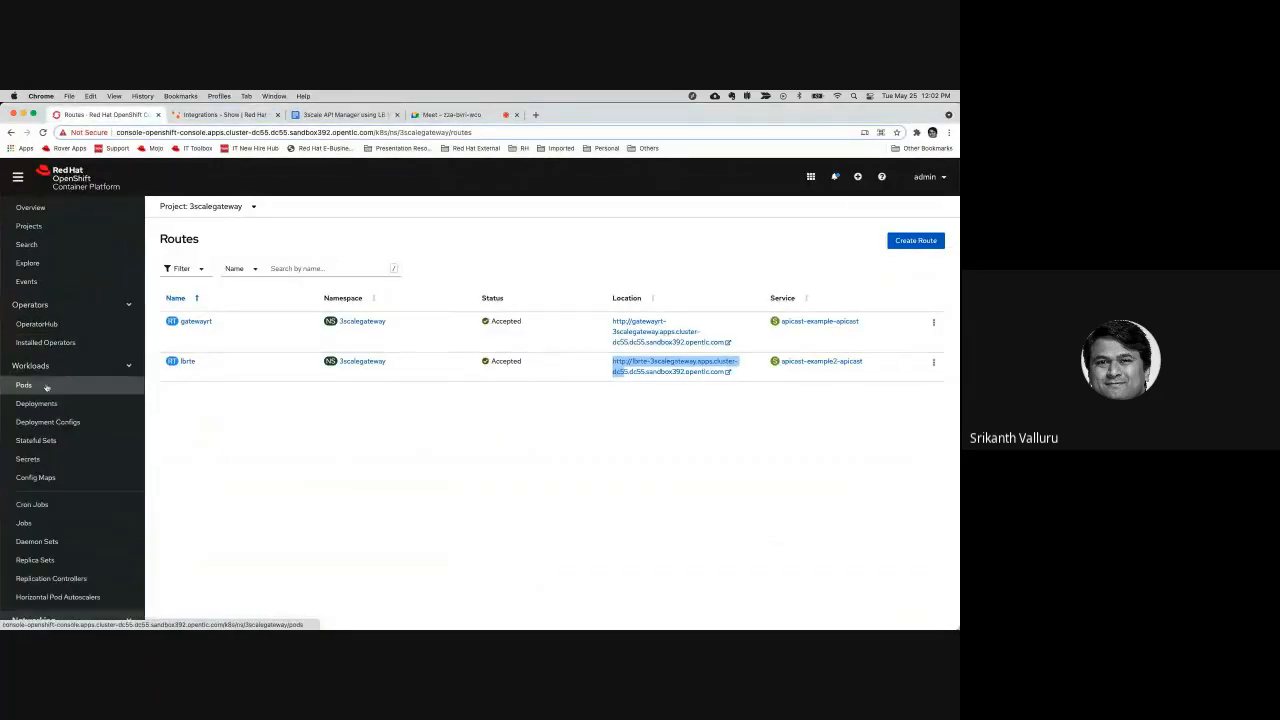
left_click(46, 387)
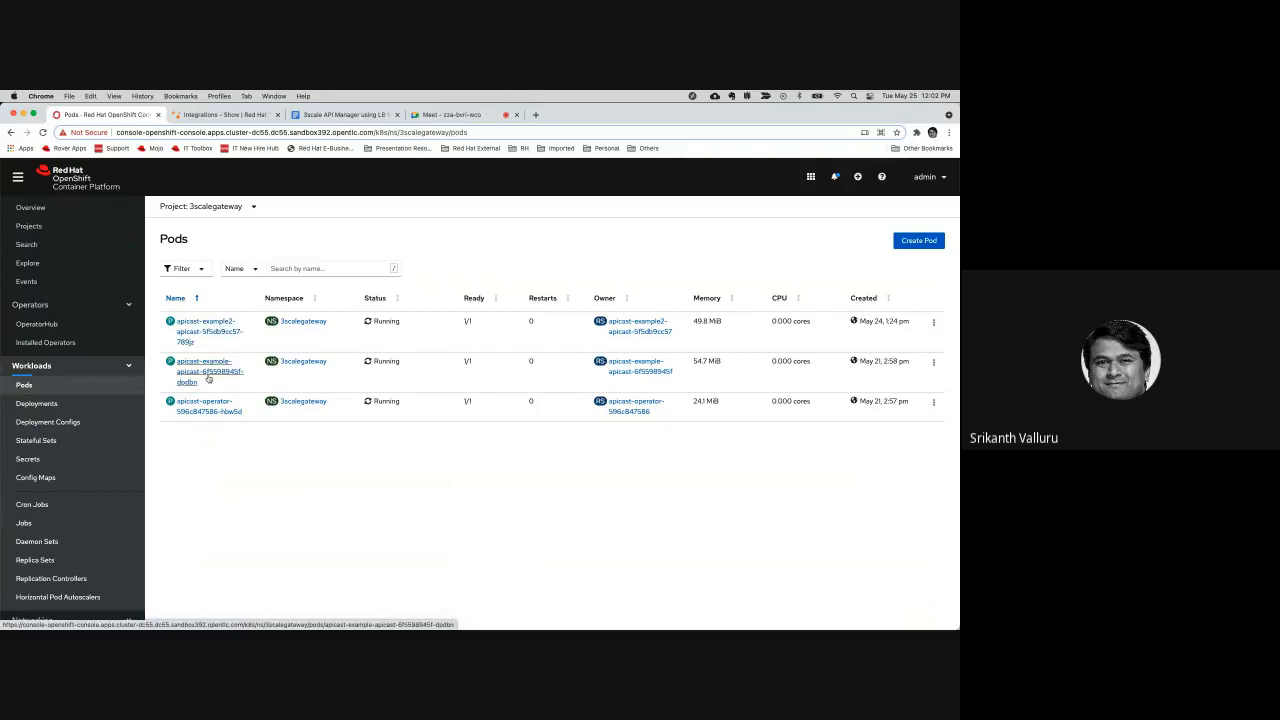
Open the logs of the apicast-example2 gateway pod and examine the latest GET request entry
left_click(215, 327)
left_click(316, 287)
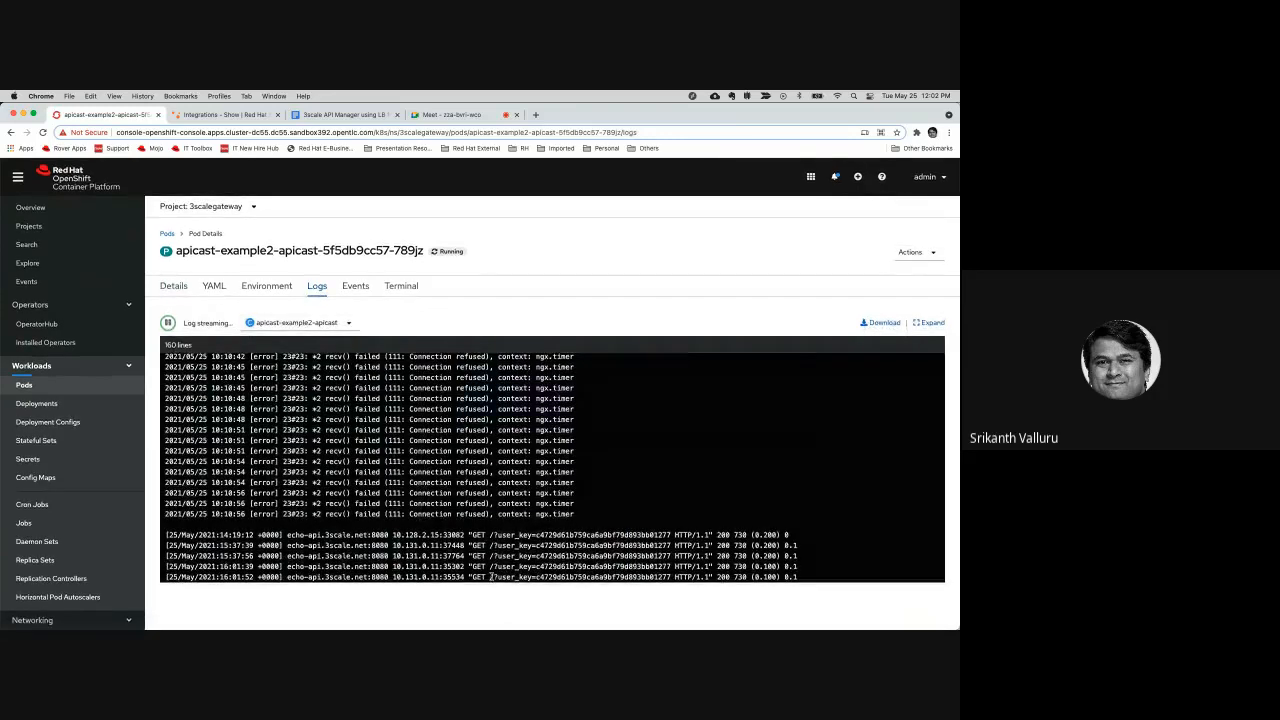
left_click_drag(466, 577, 800, 580)
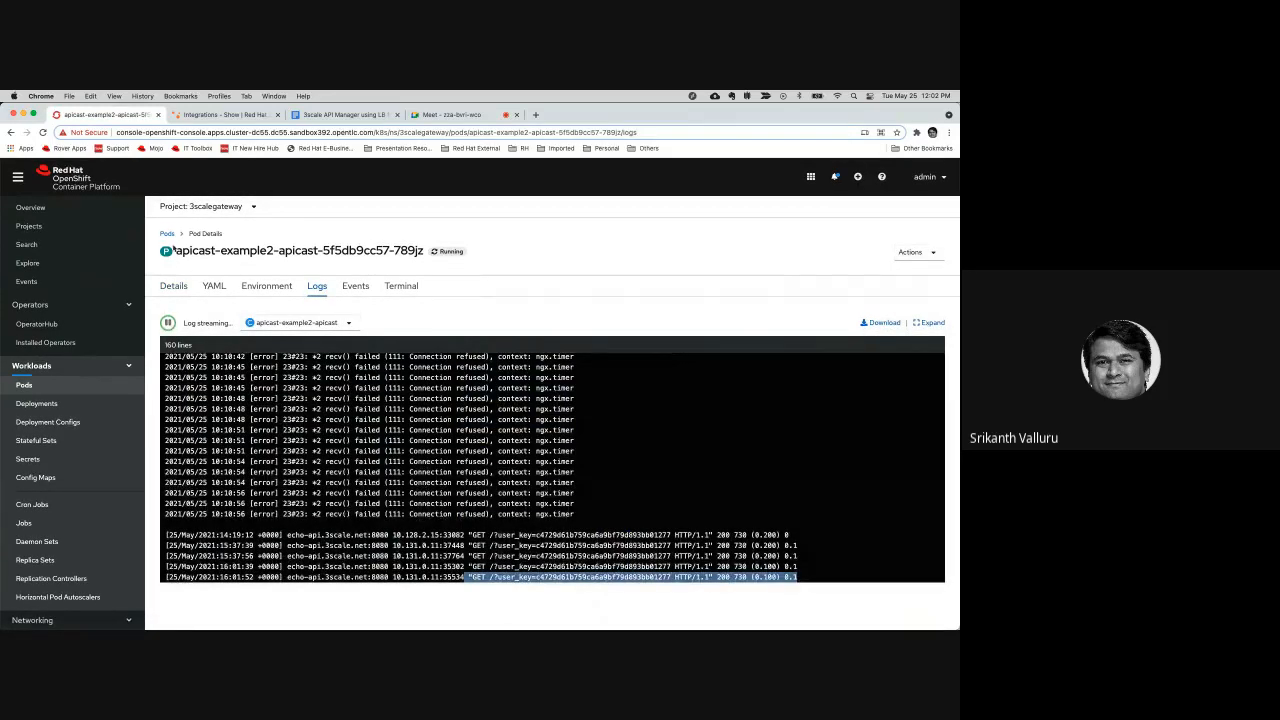
Return to the pod list, open the apicast-example gateway pod's logs and examine the latest GET request entry
left_click(166, 233)
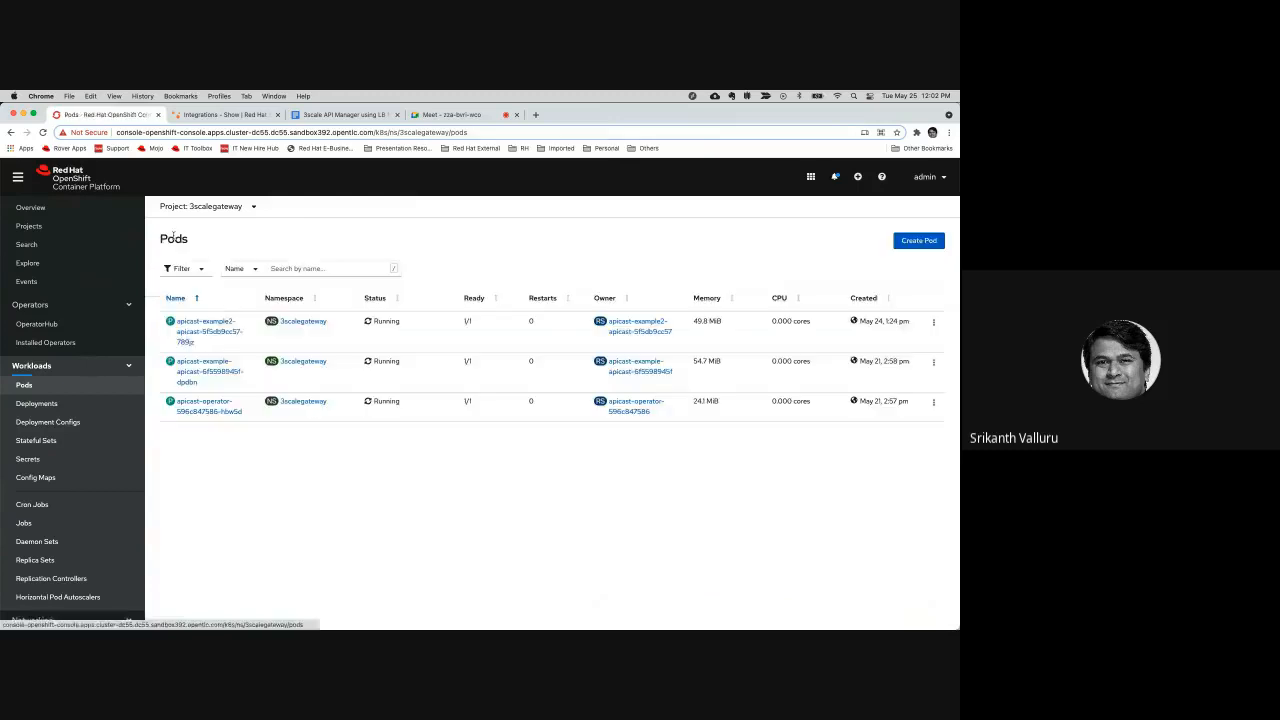
left_click(216, 376)
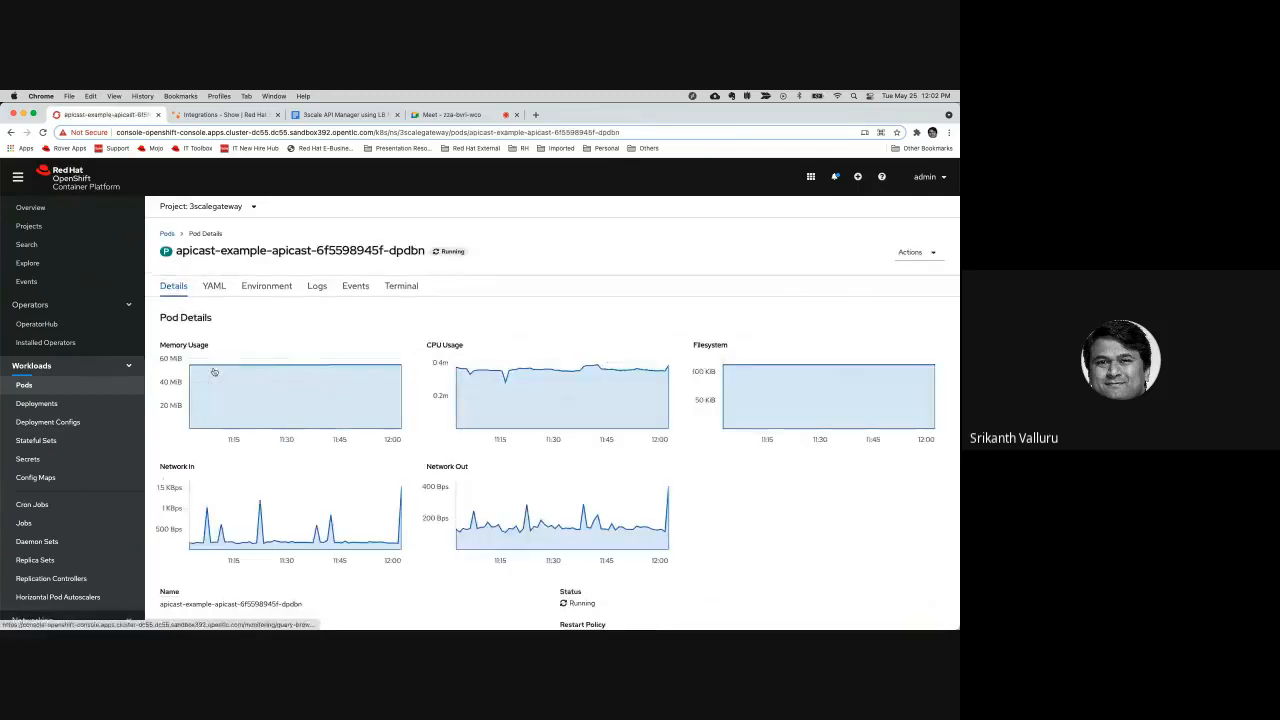
left_click(320, 289)
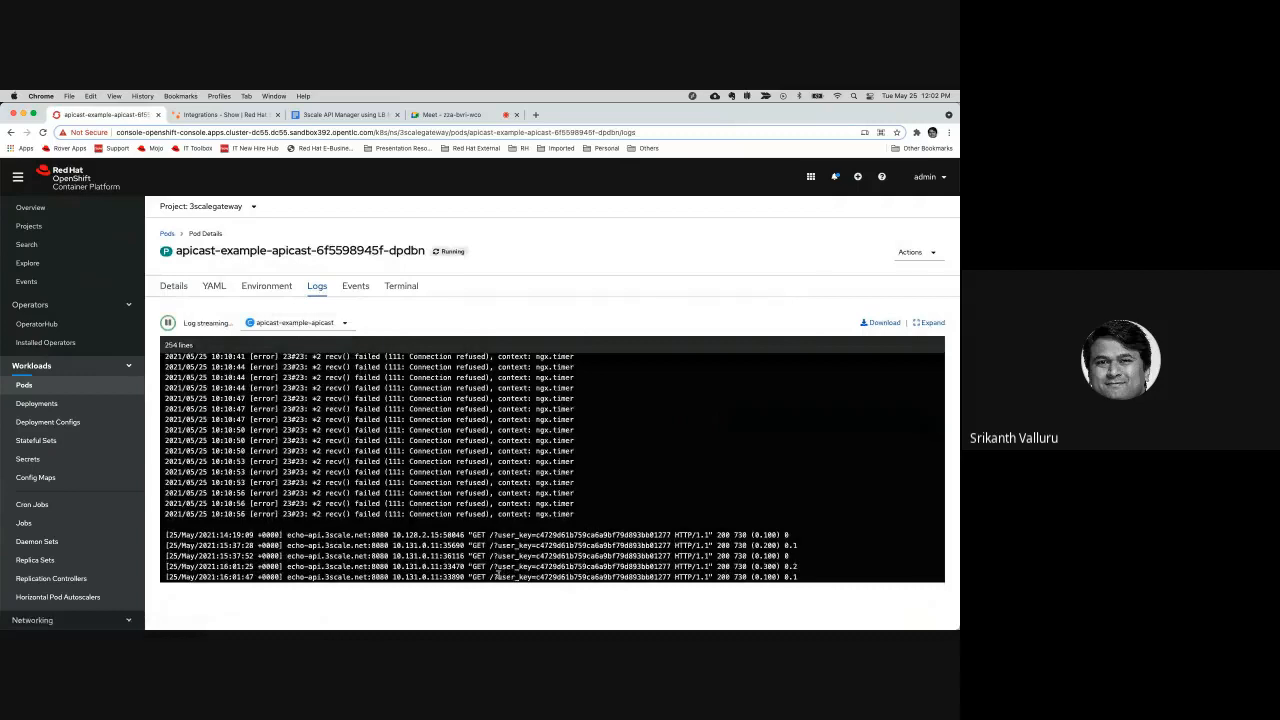
left_click_drag(490, 577, 790, 578)
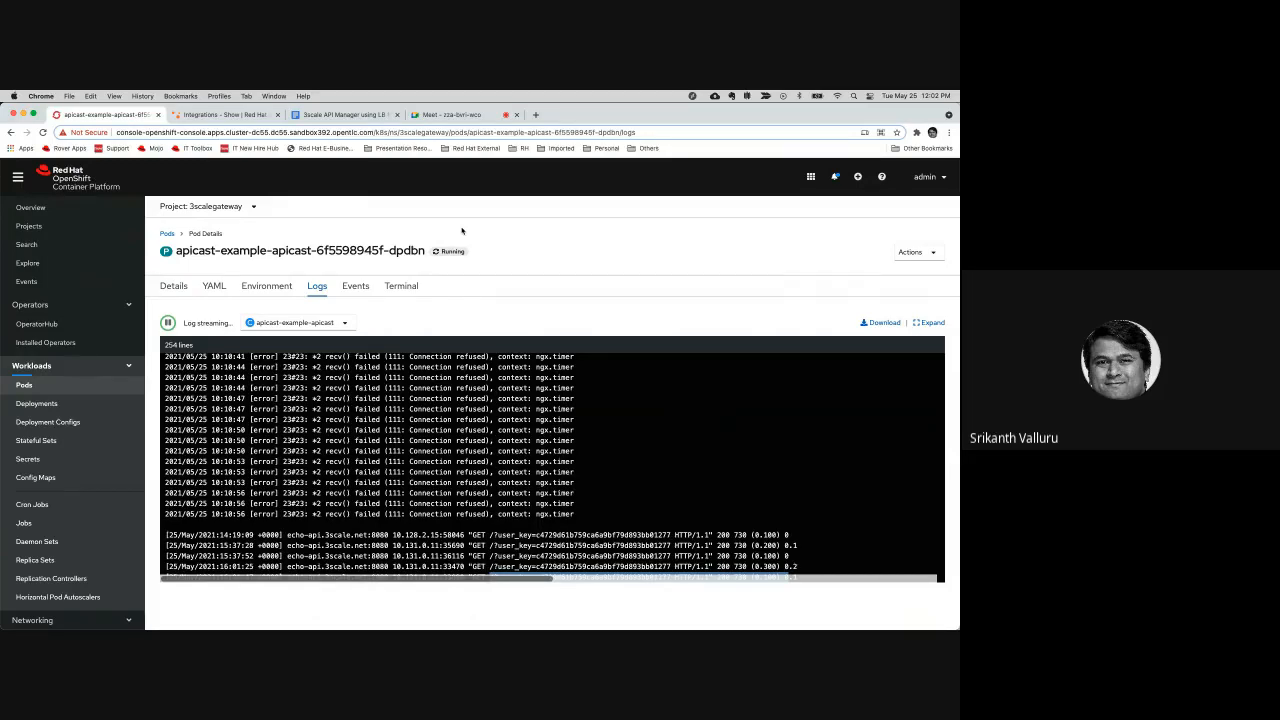
left_click(462, 117)
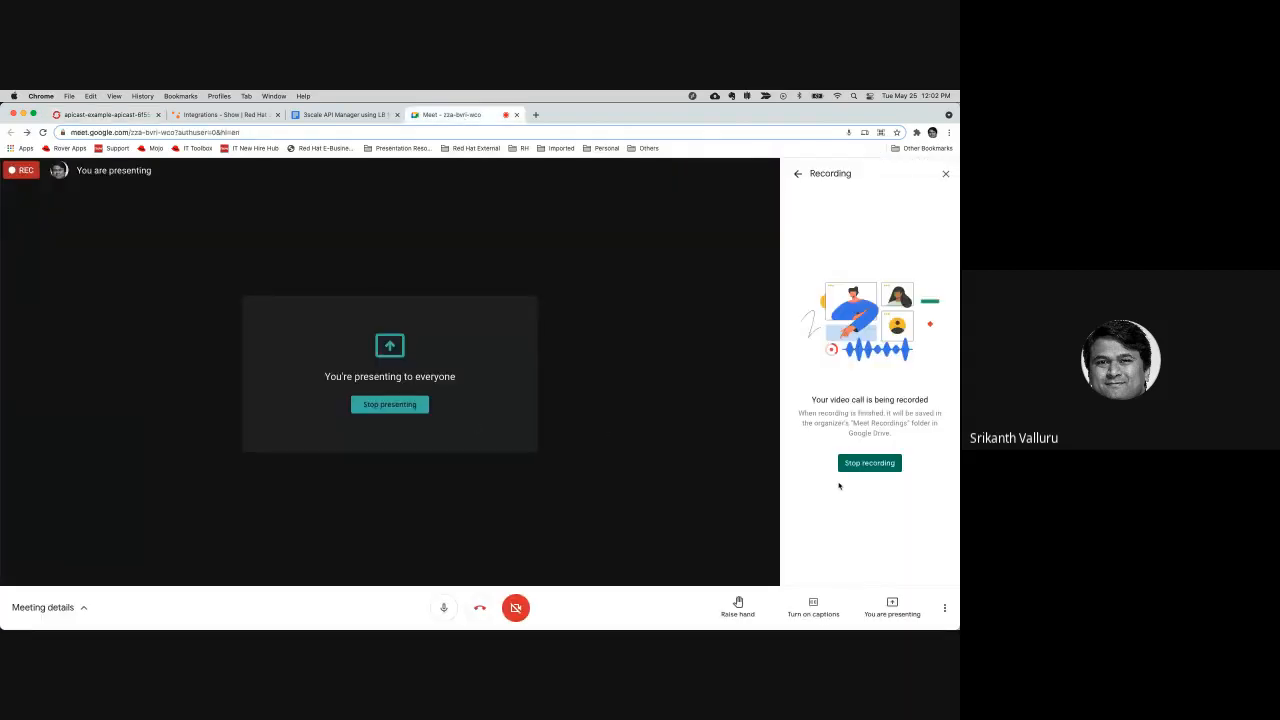